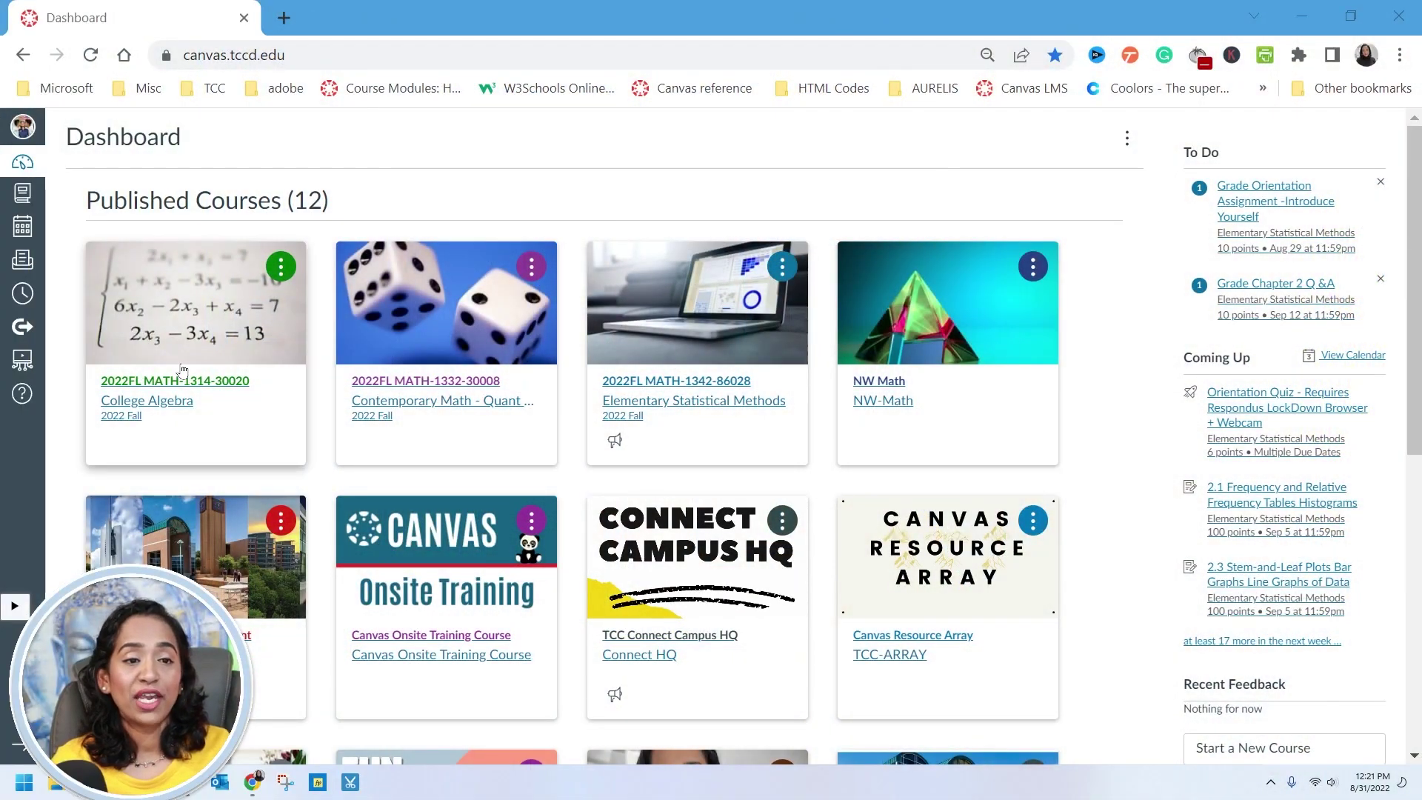
Step: Open the College Algebra course from the dashboard and look over its home page
click(190, 328)
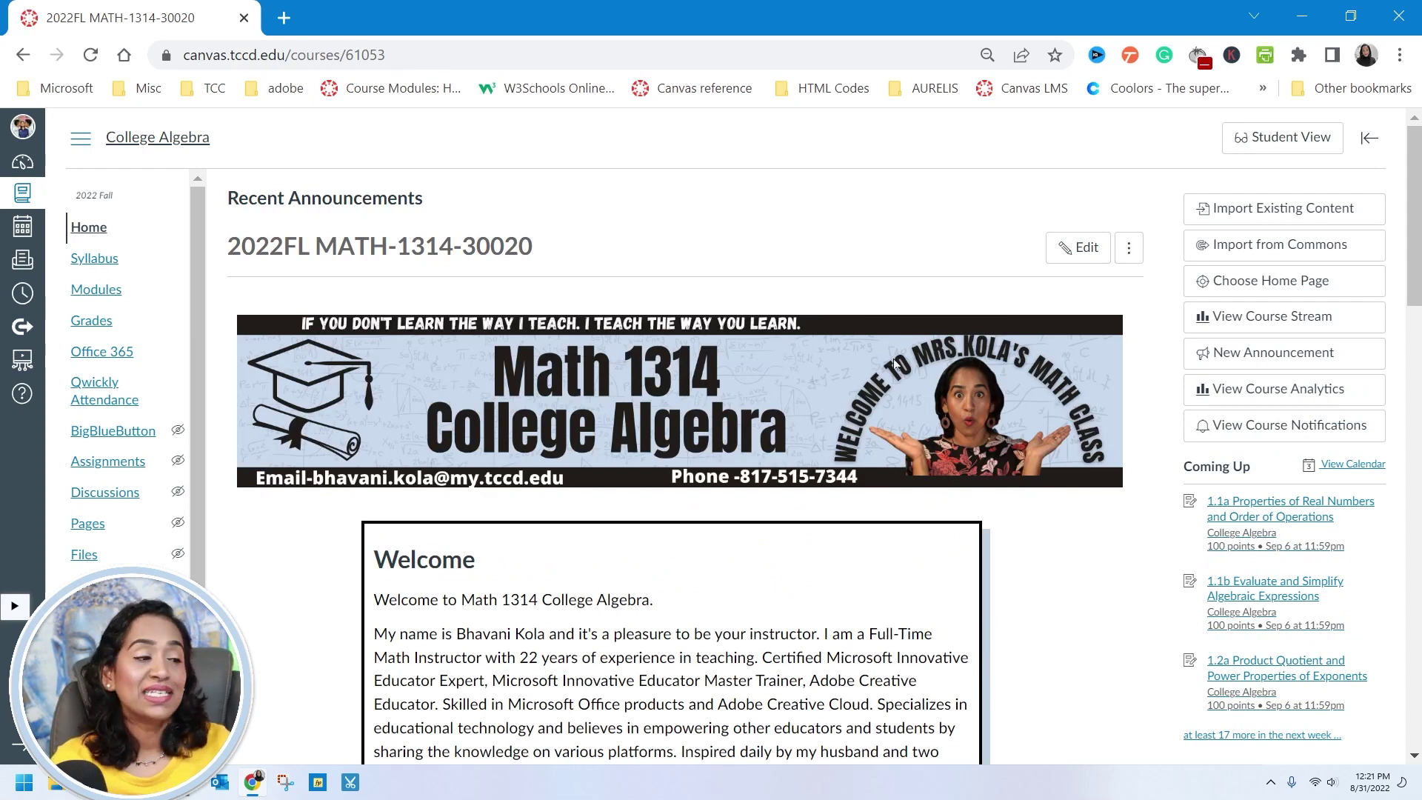
scroll(894, 363, down, 6)
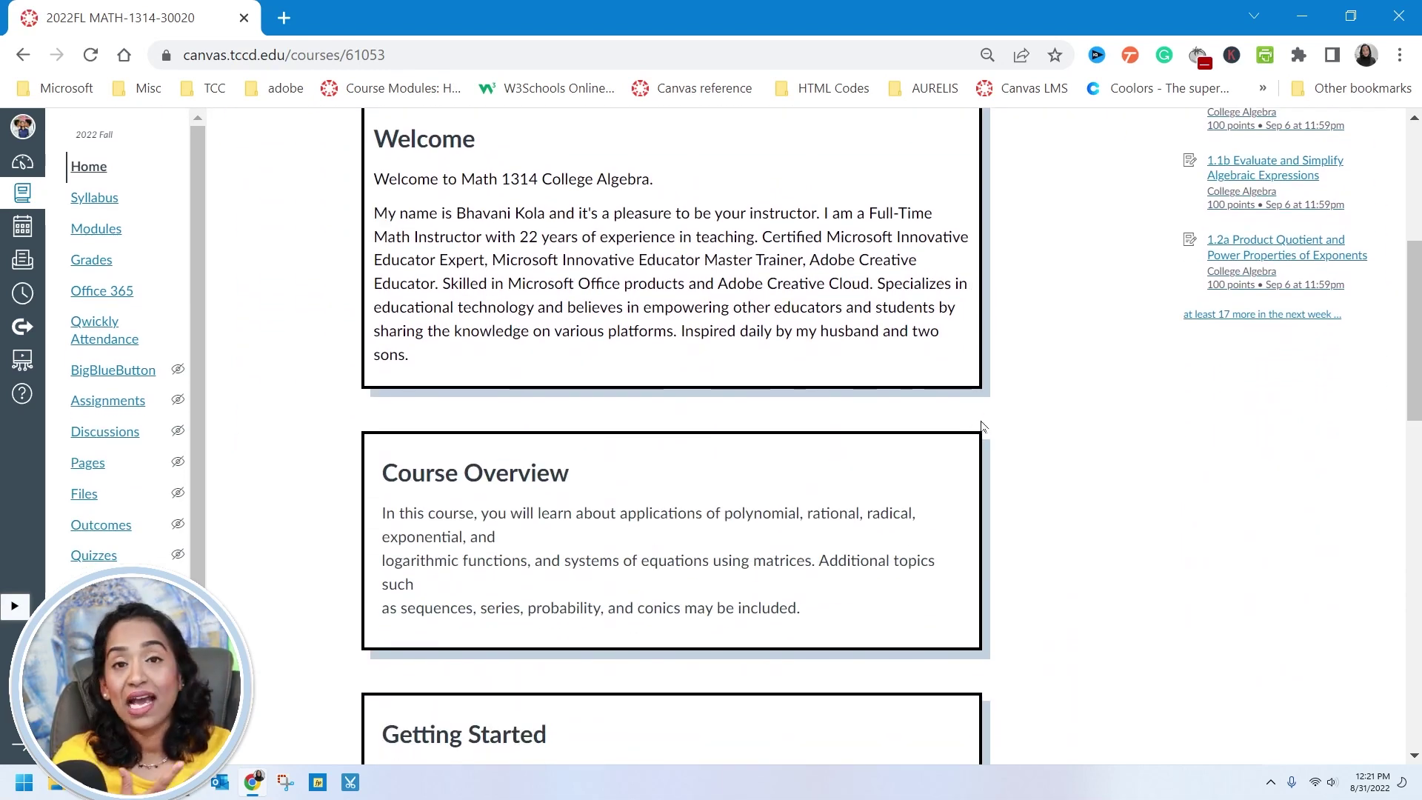
scroll(983, 425, up, 6)
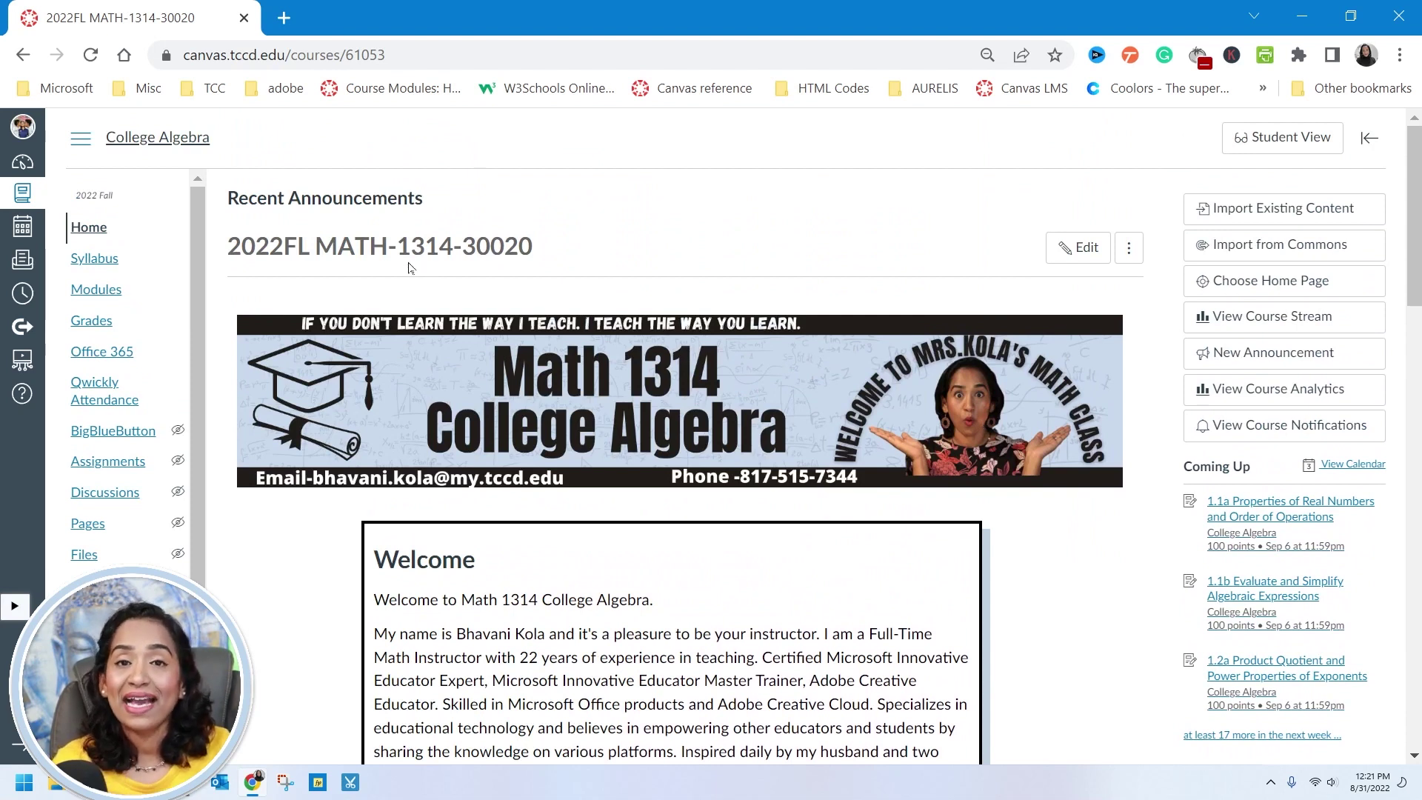
Step: Enable the Microsoft Immersive Reader feature option in the account's user settings
click(23, 129)
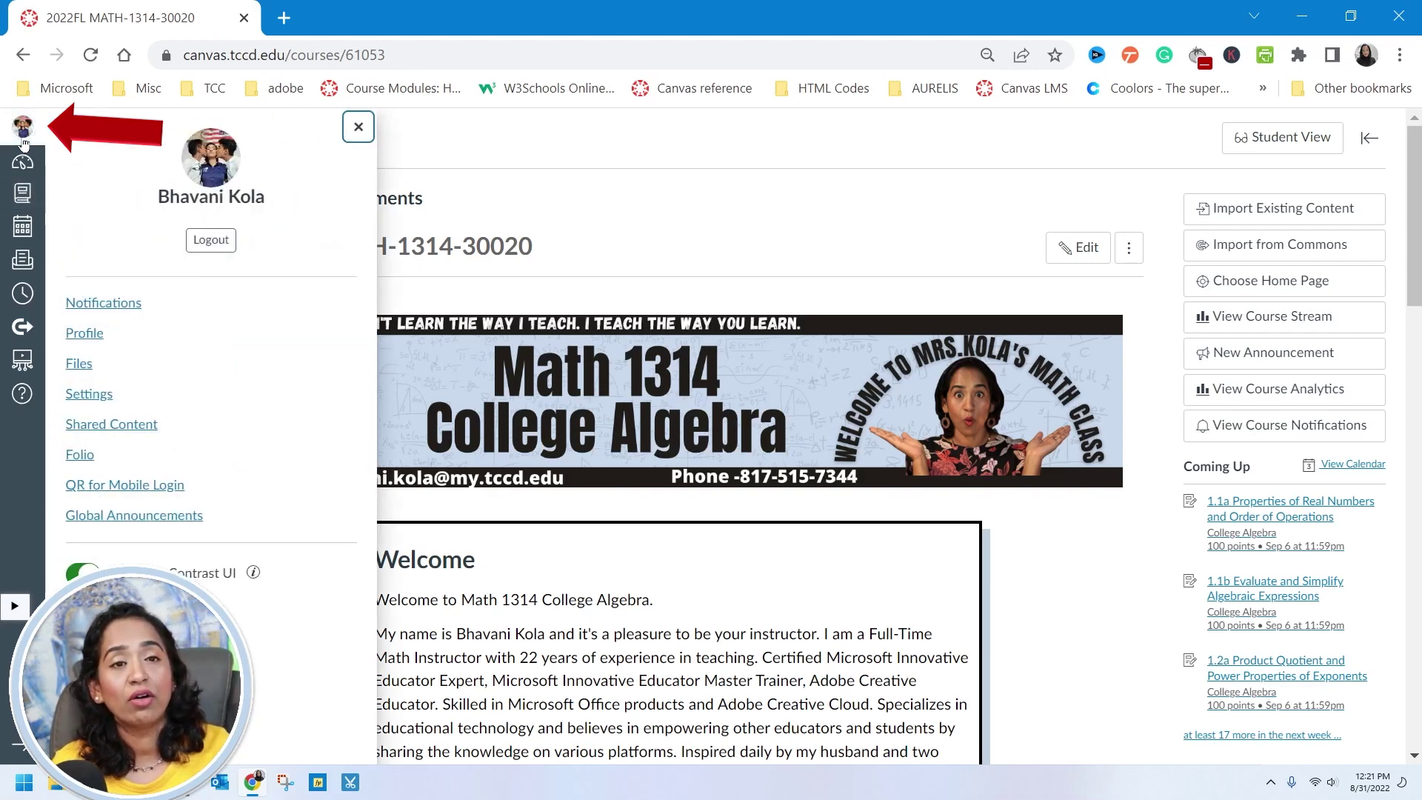
scroll(117, 290, down, 1)
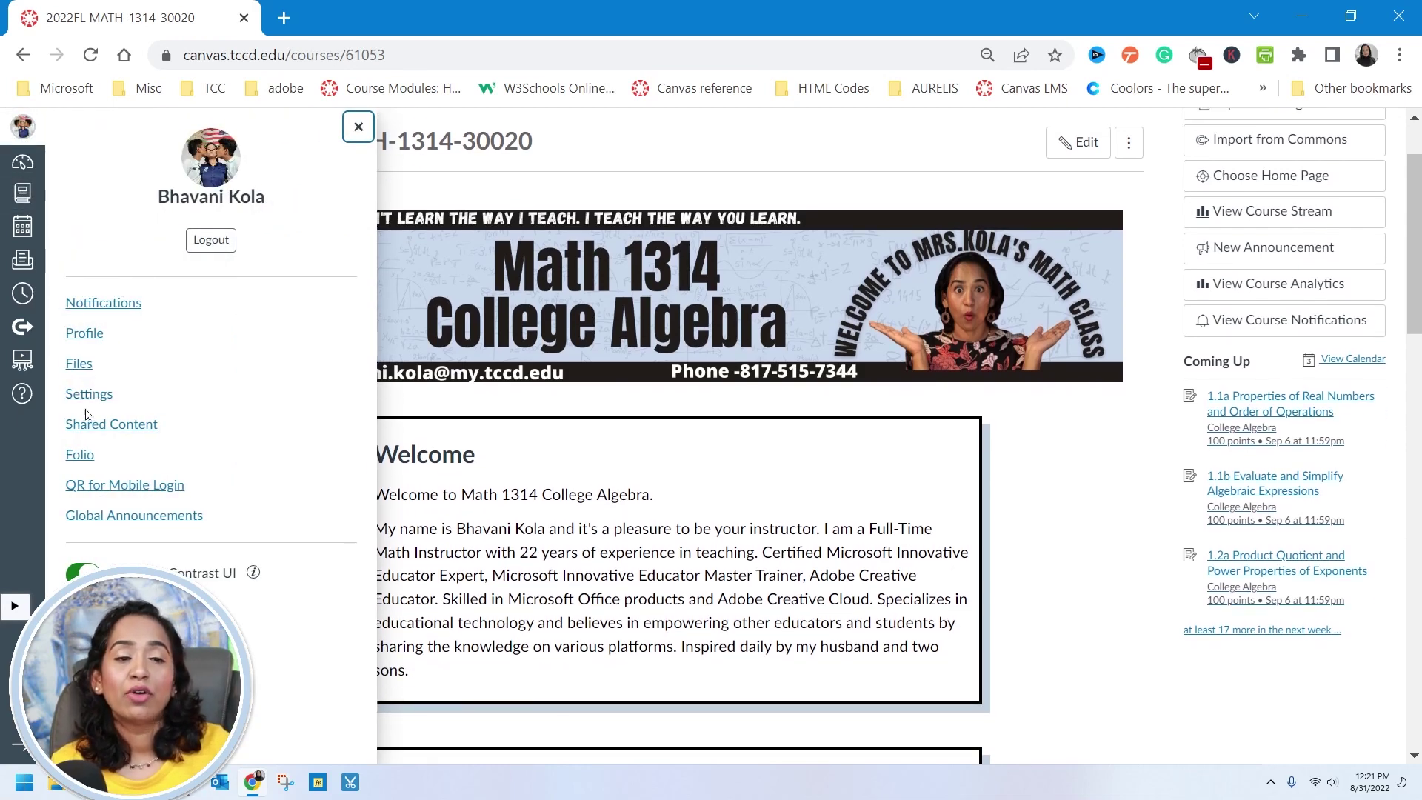
click(86, 400)
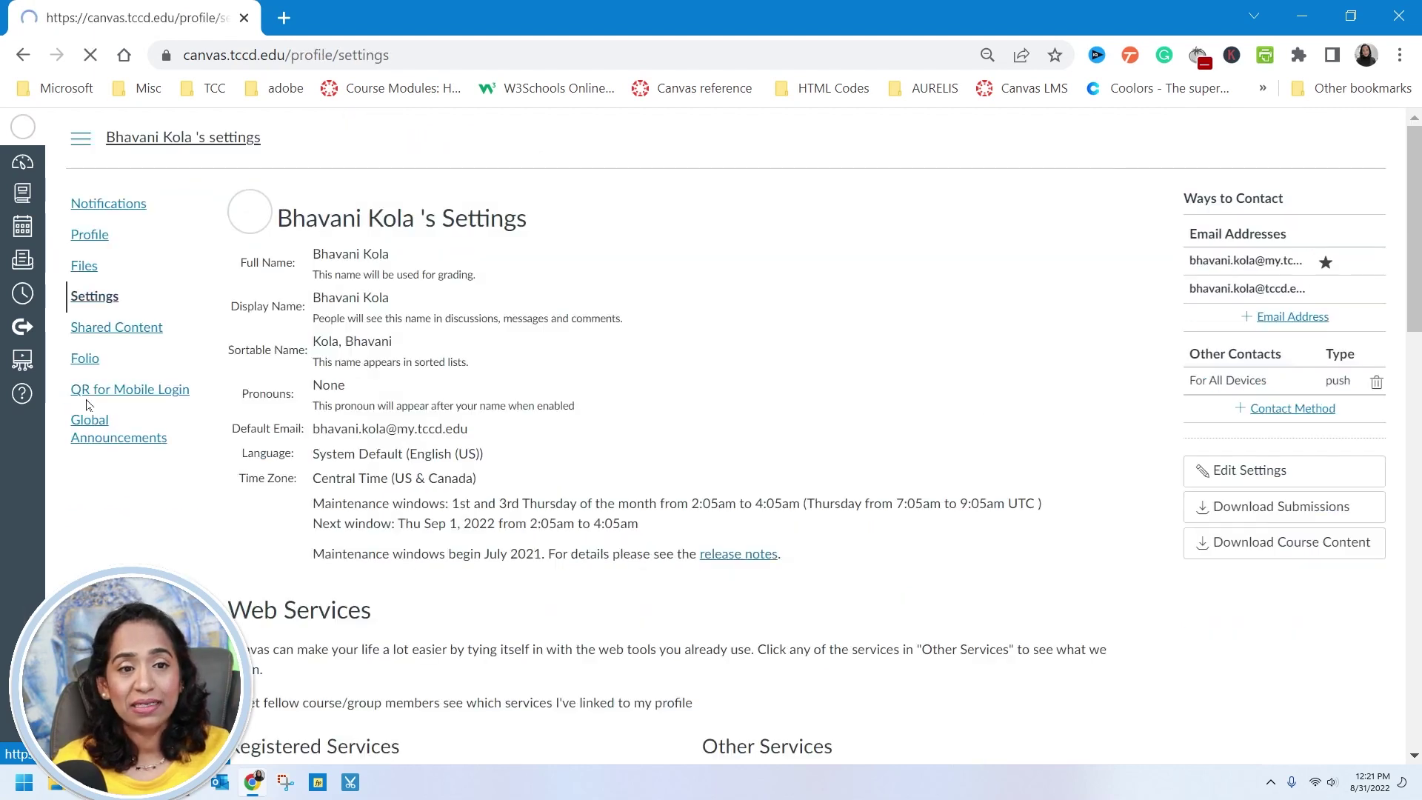
scroll(819, 326, down, 15)
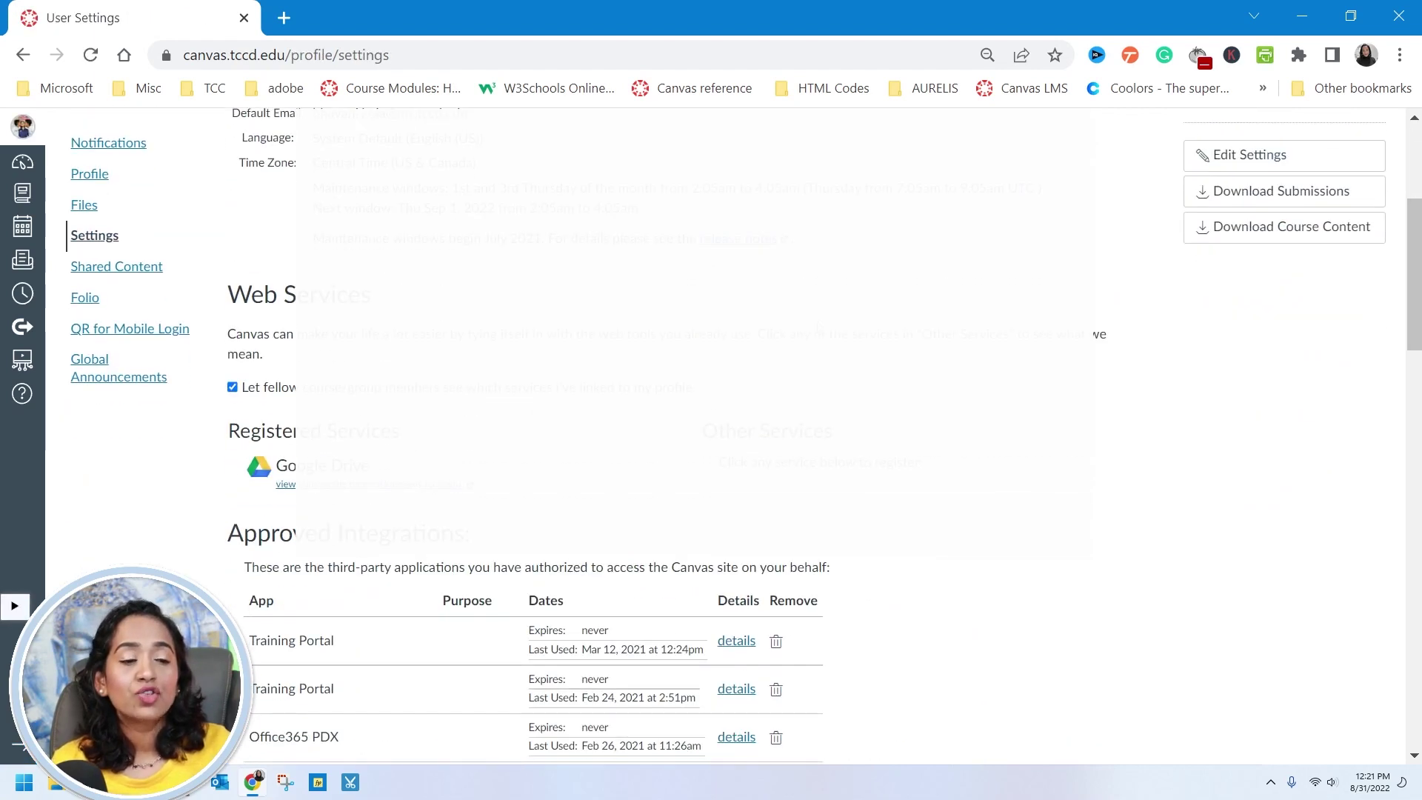
scroll(819, 327, down, 4)
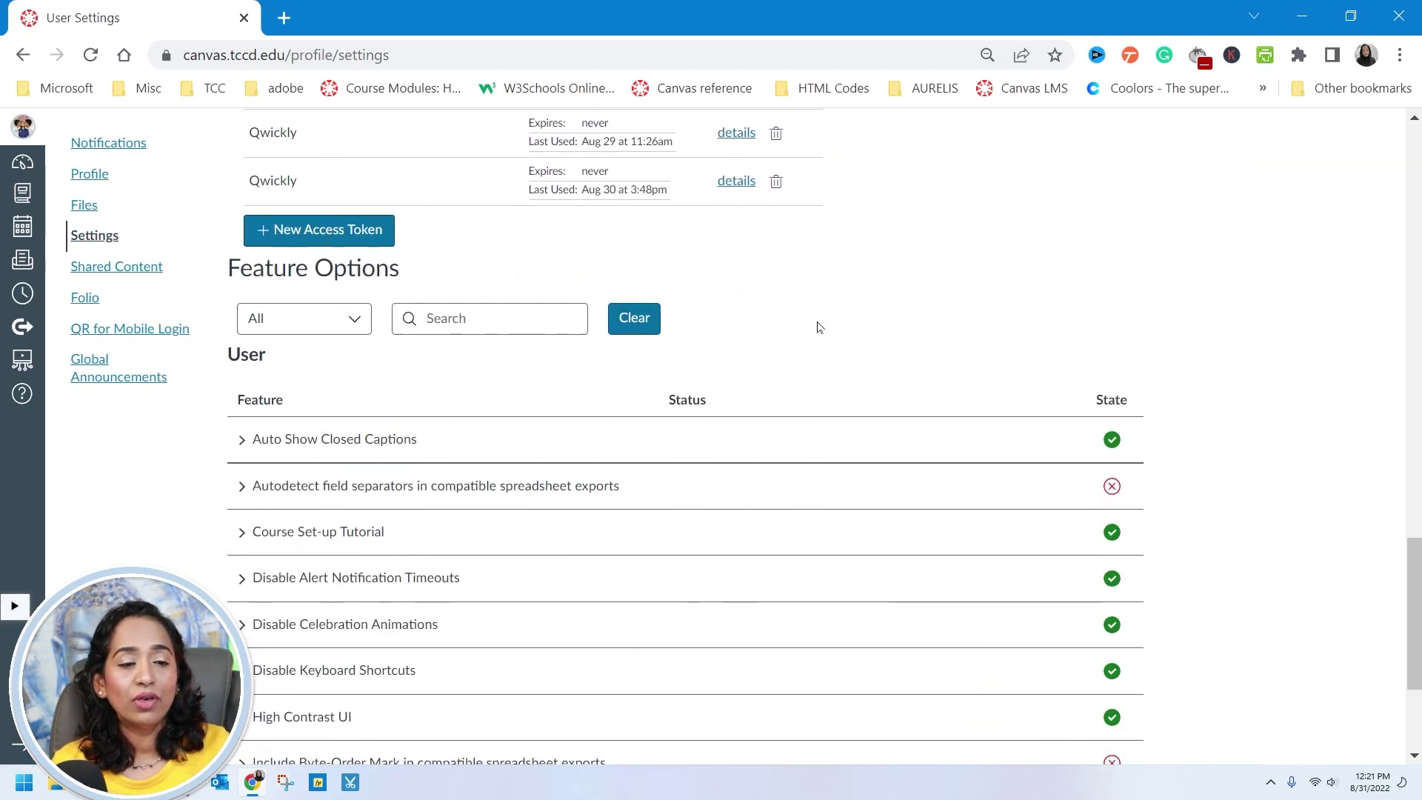
scroll(819, 327, down, 3)
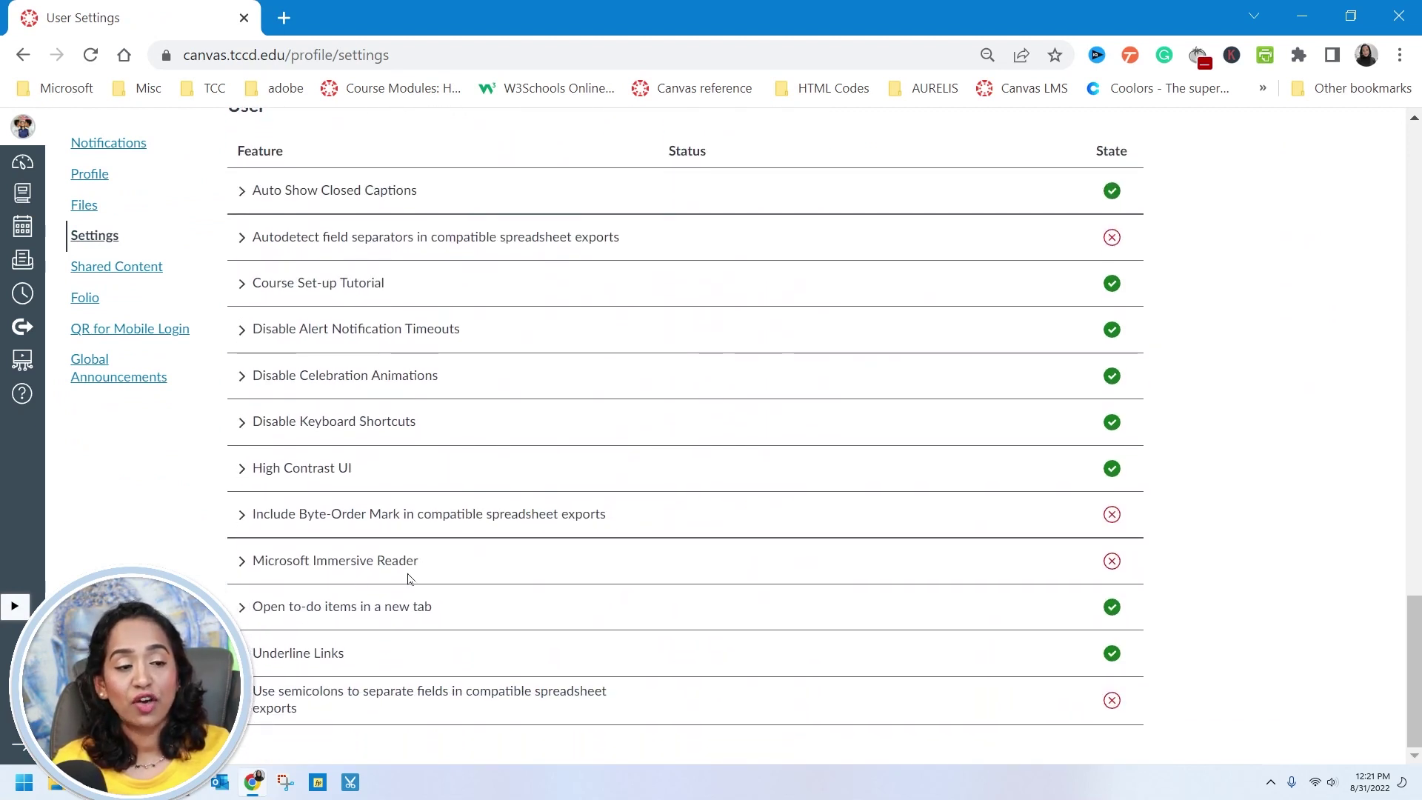
click(1111, 562)
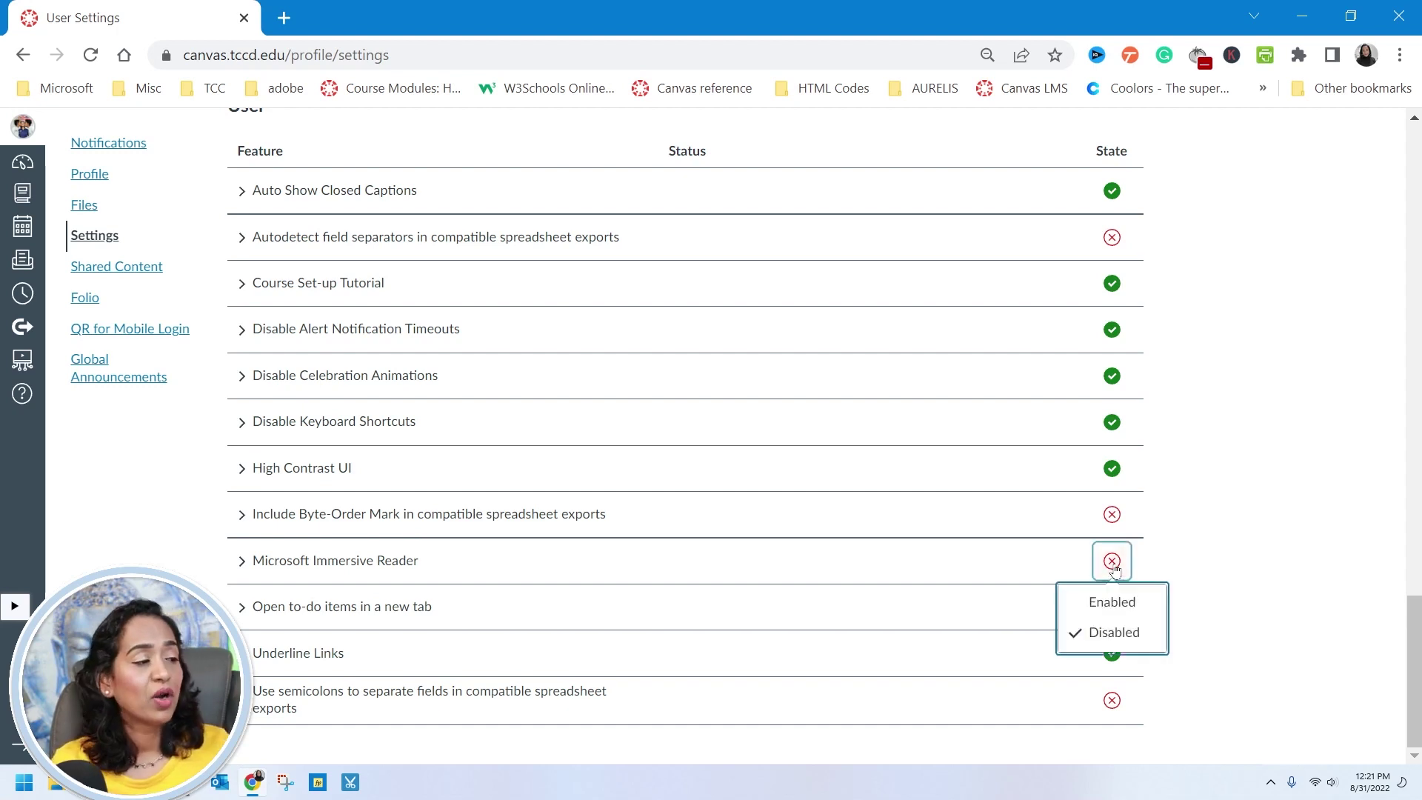
click(1096, 603)
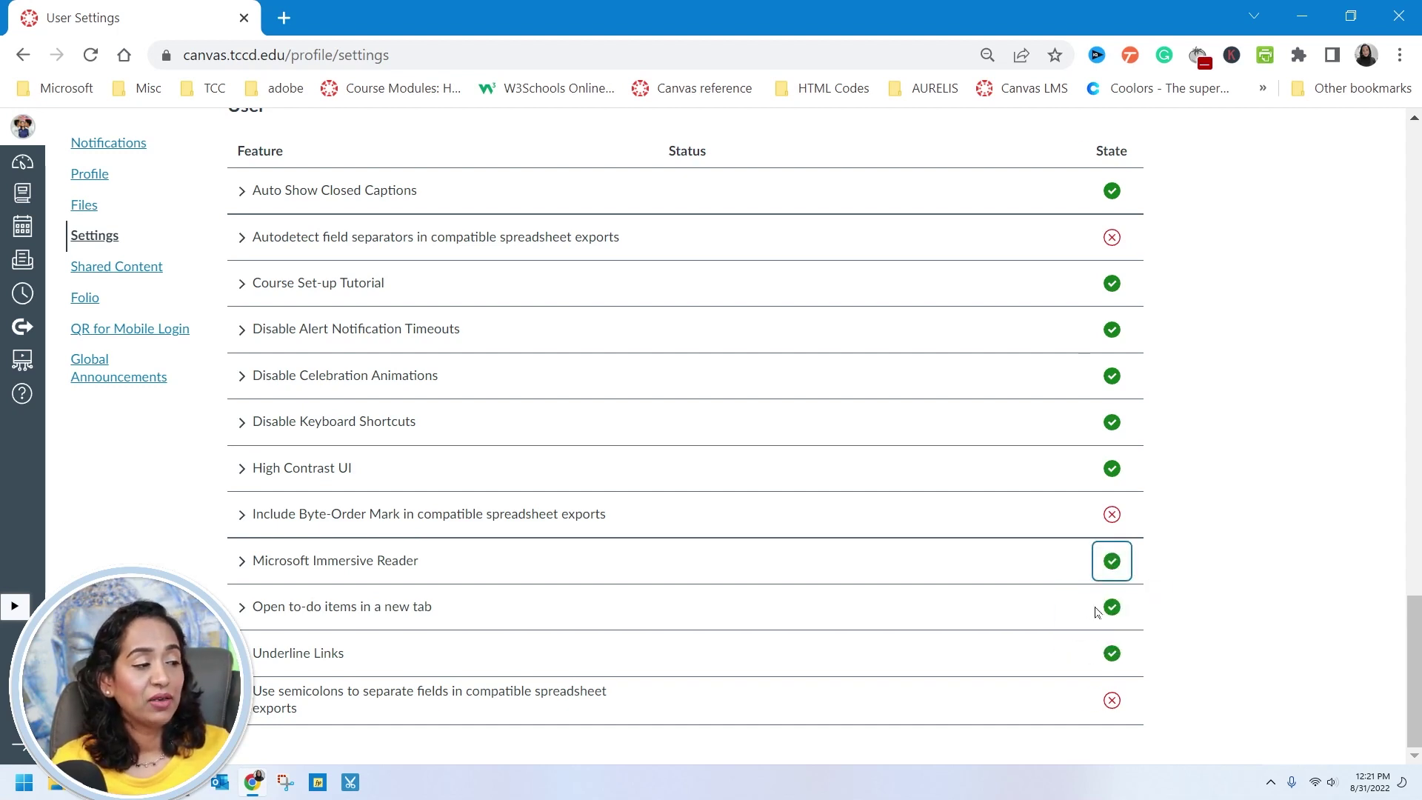
Step: Open the College Algebra course home page in Immersive Reader and play the text aloud
click(20, 171)
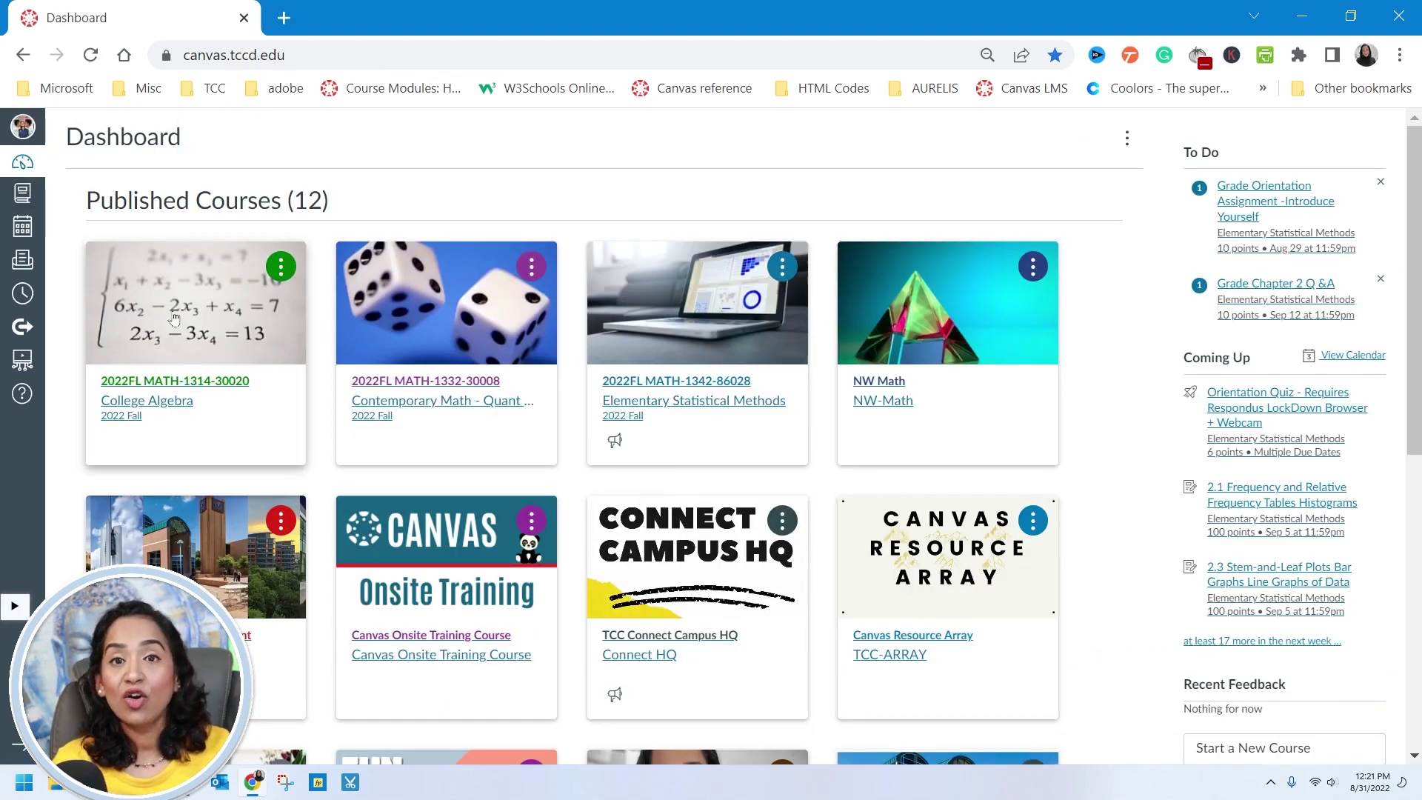
click(174, 318)
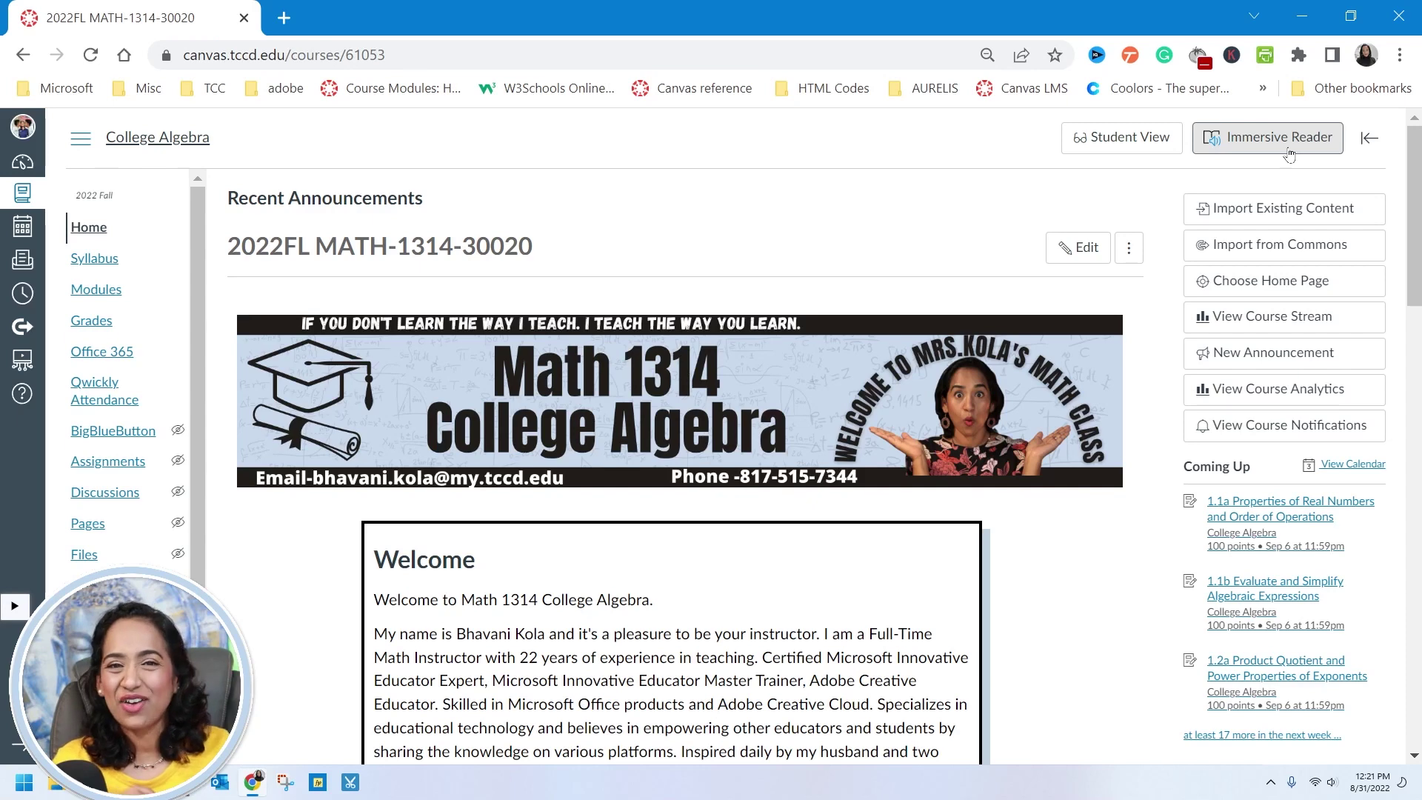
click(1288, 154)
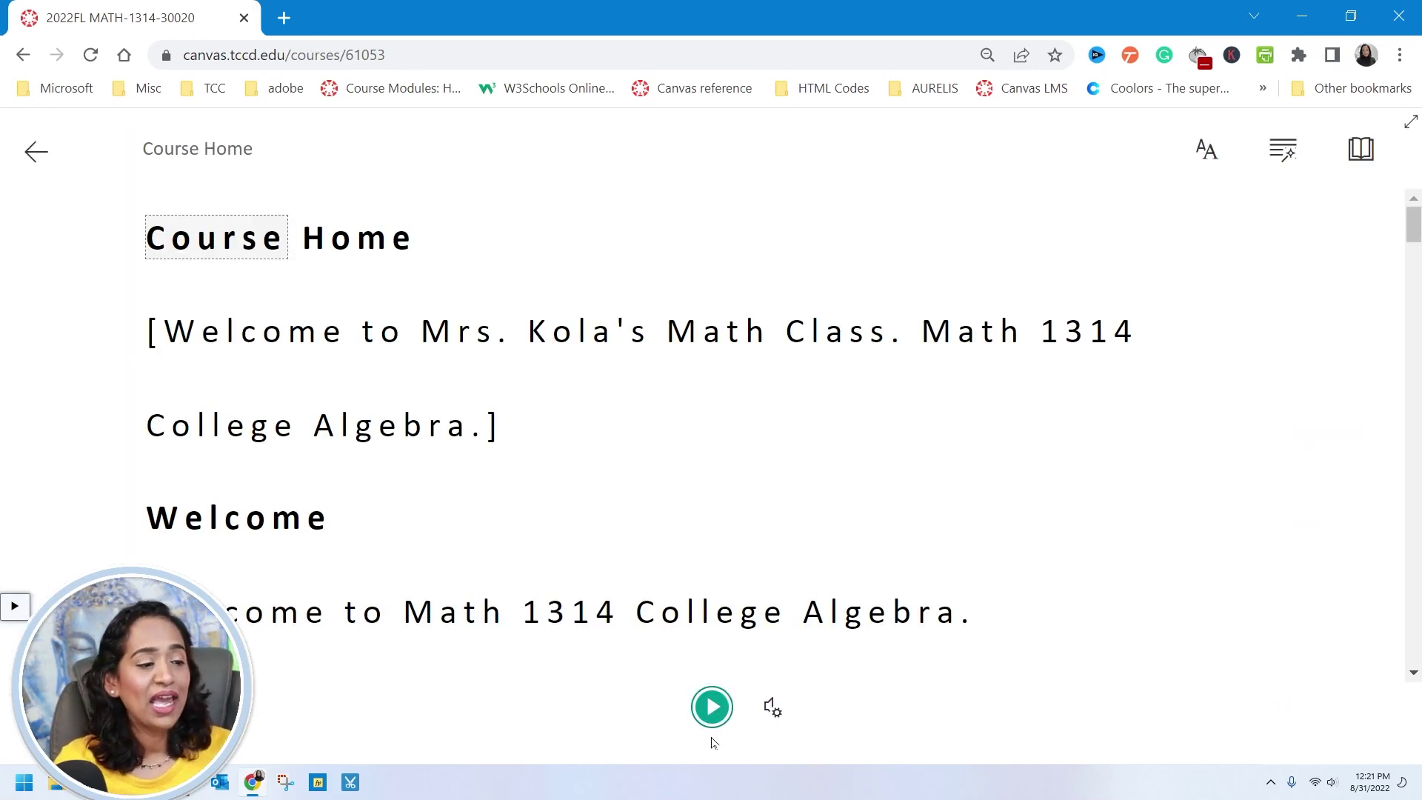
click(713, 708)
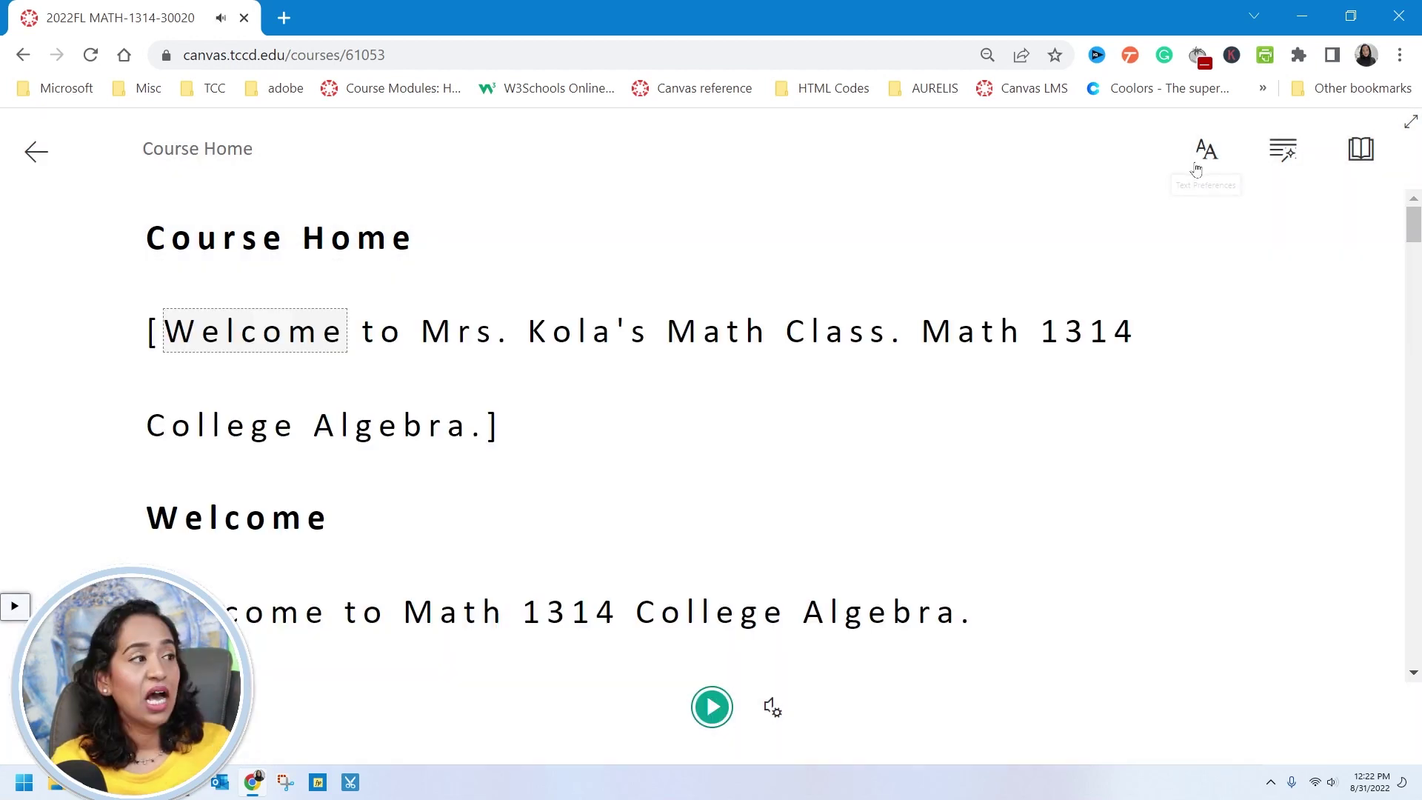
Step: Set the reader's text size to 56, and switch Increase Spacing off and back on
click(1205, 150)
drag(1241, 236, 1292, 236)
click(1353, 316)
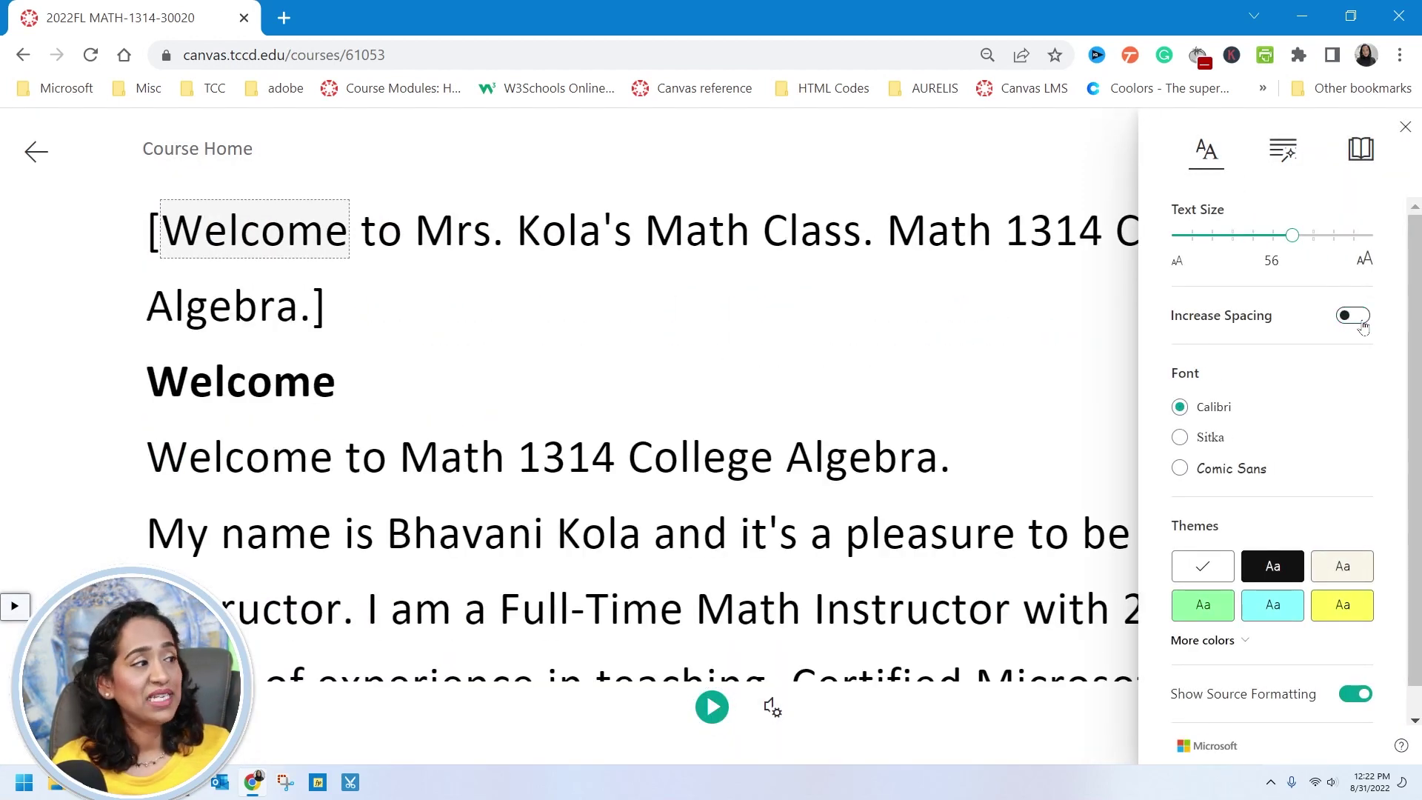
click(1361, 319)
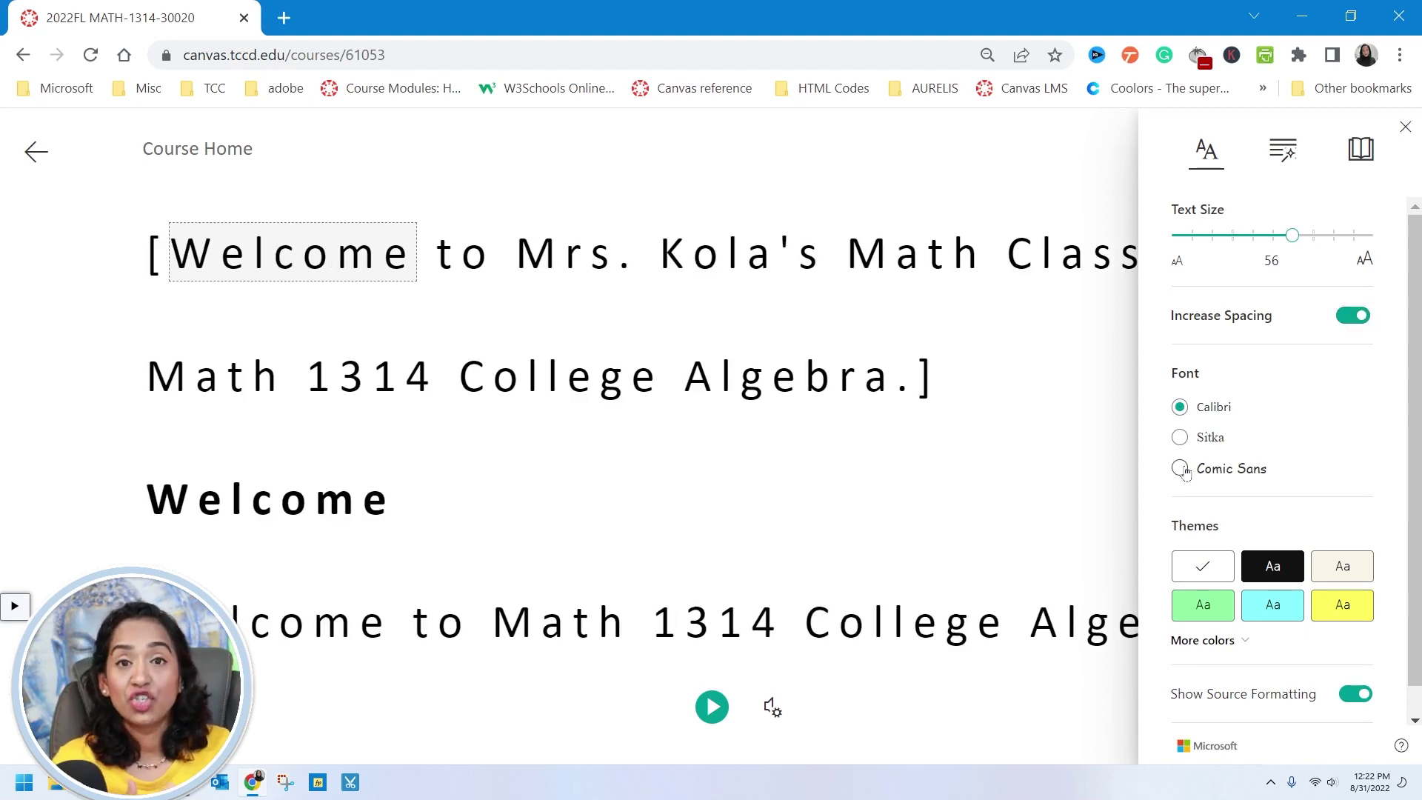
Step: Try the black, green and light blue themes on the reader page and return to the white theme
click(1272, 567)
click(1202, 604)
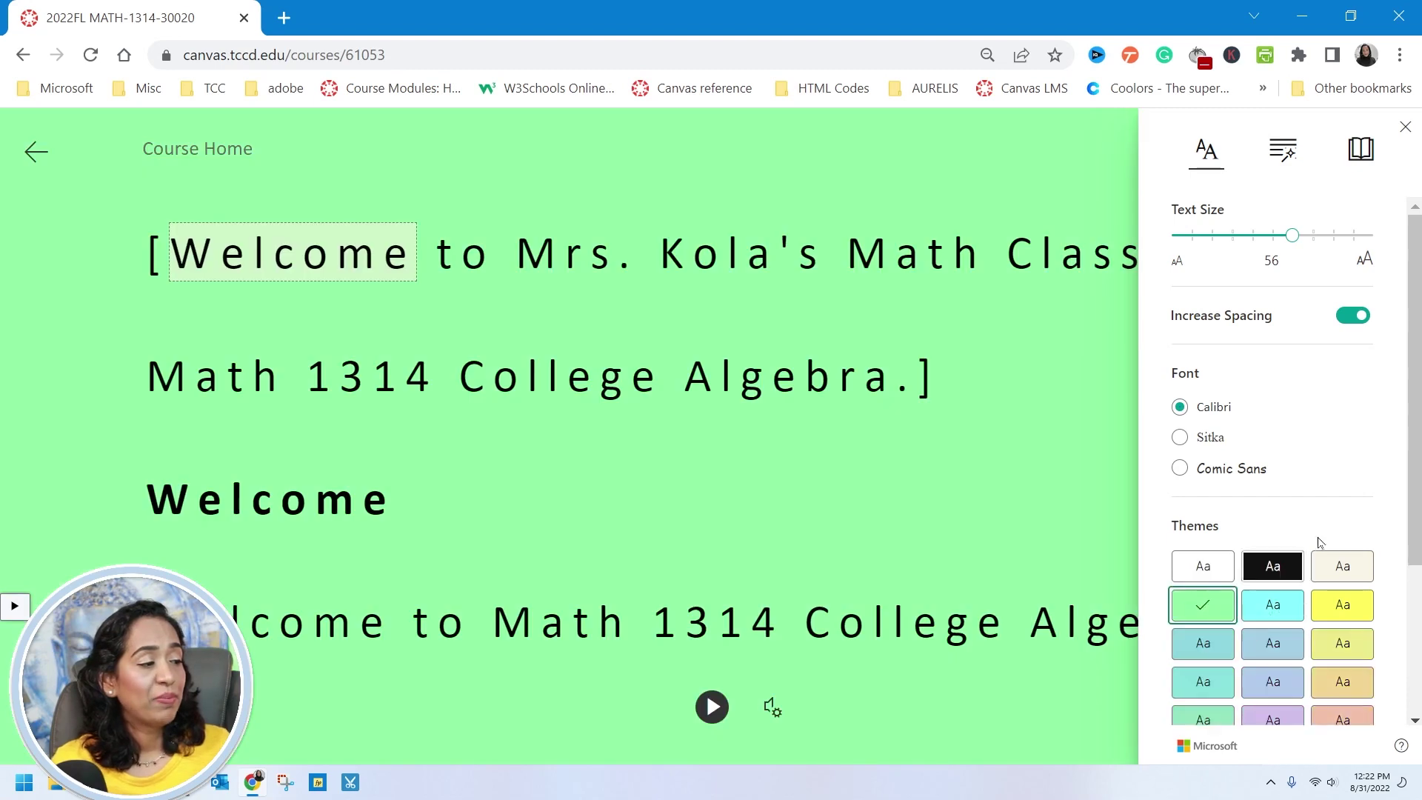
scroll(1317, 542, down, 3)
click(1272, 433)
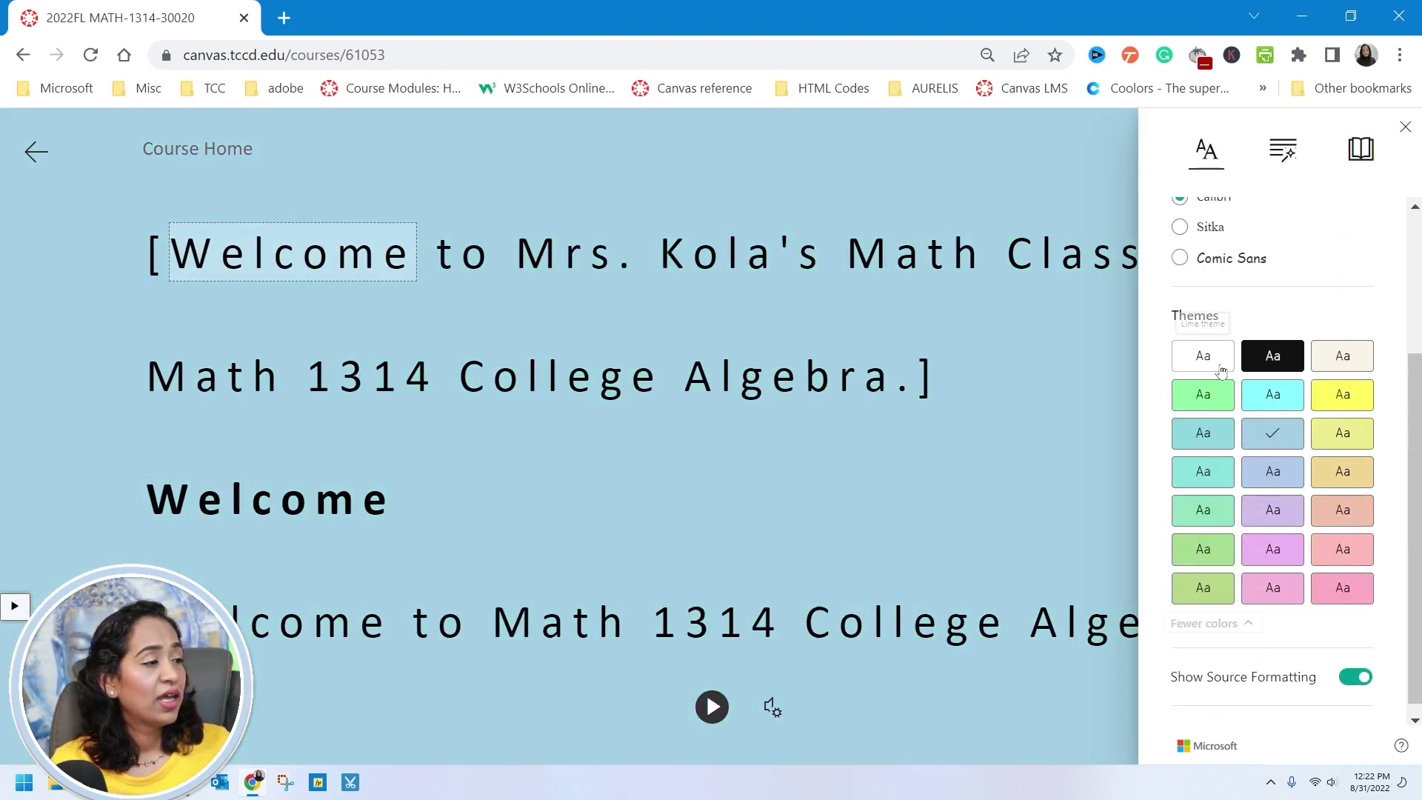
click(1220, 370)
scroll(1311, 311, up, 3)
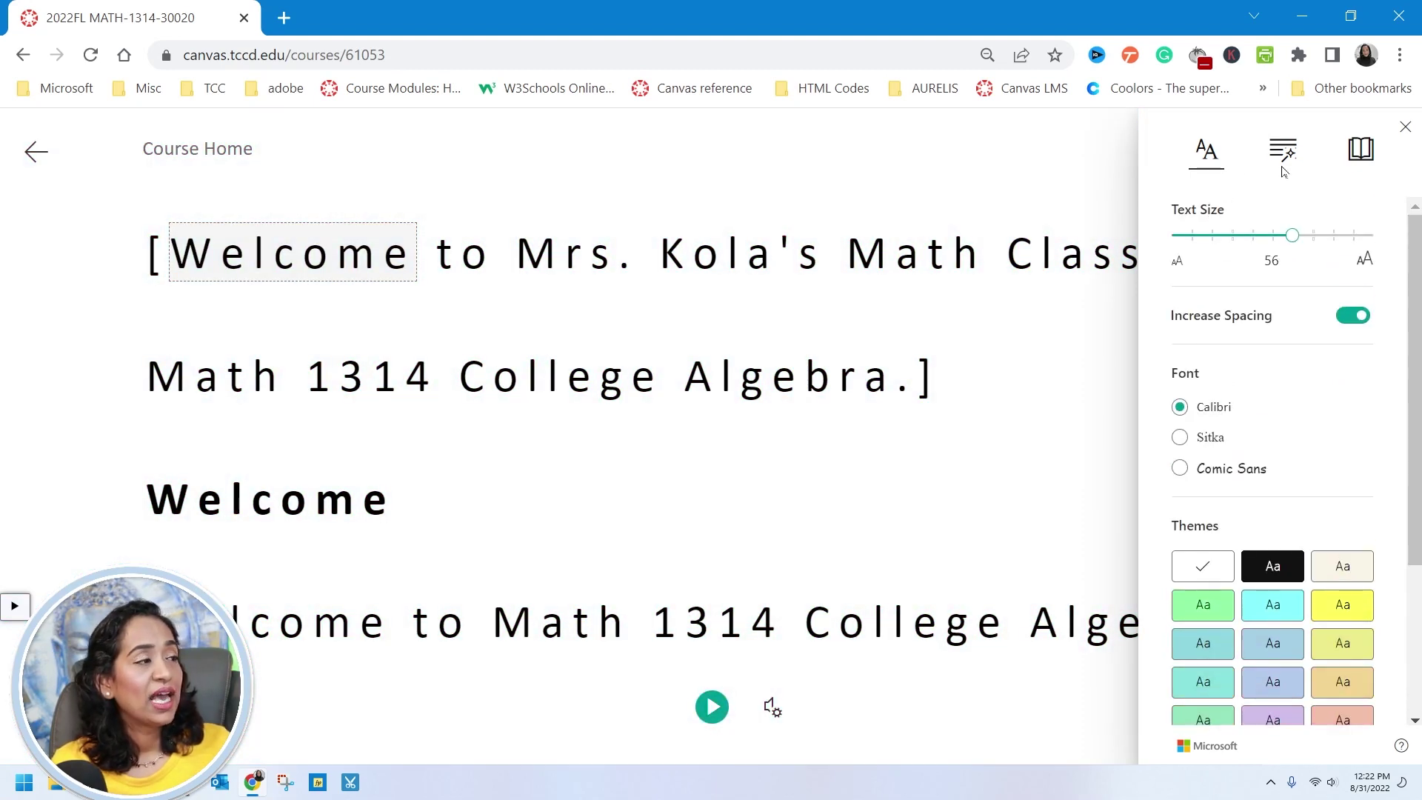
Step: Turn on color highlighting for nouns, verbs and adjectives, and split the words into syllables
click(1283, 152)
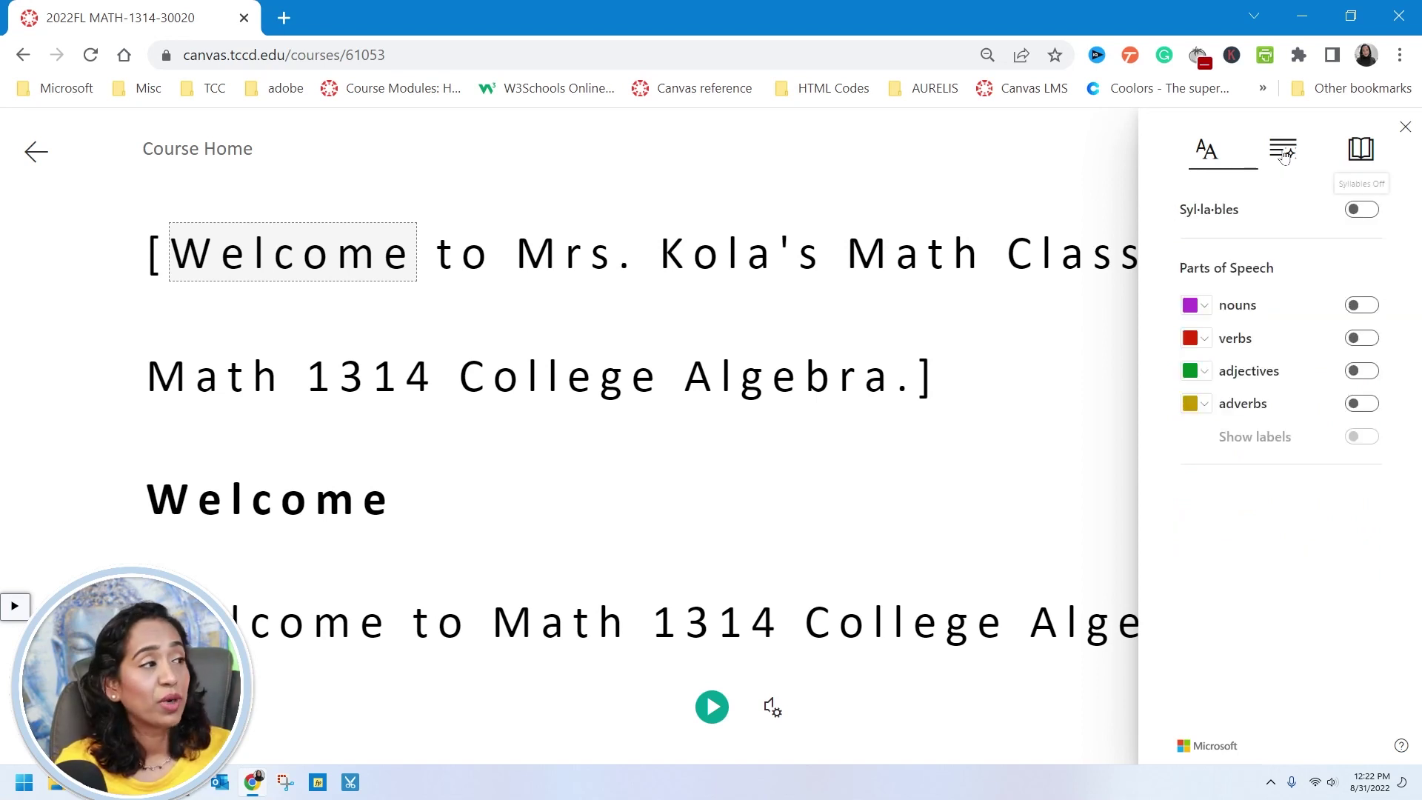
click(1362, 306)
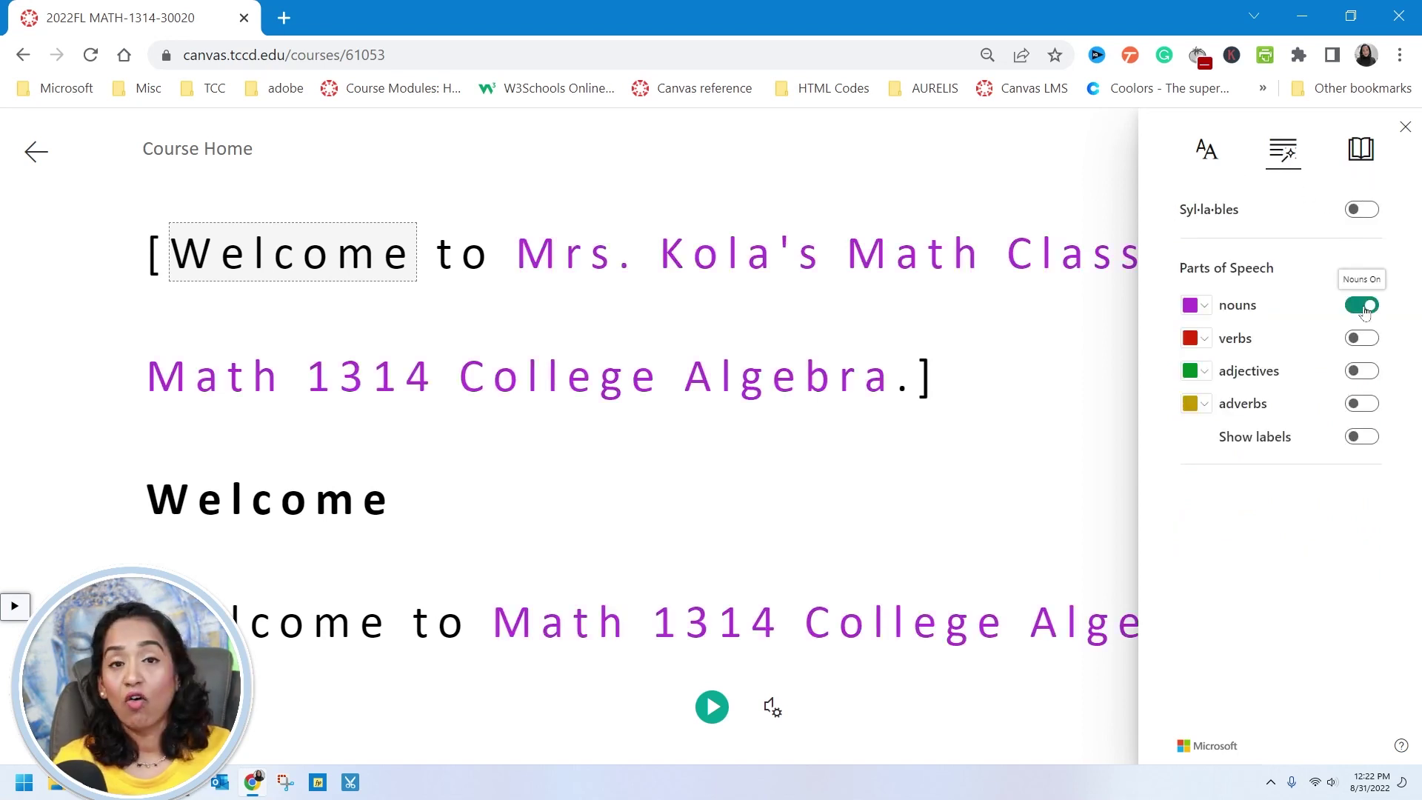
click(1363, 338)
click(1362, 371)
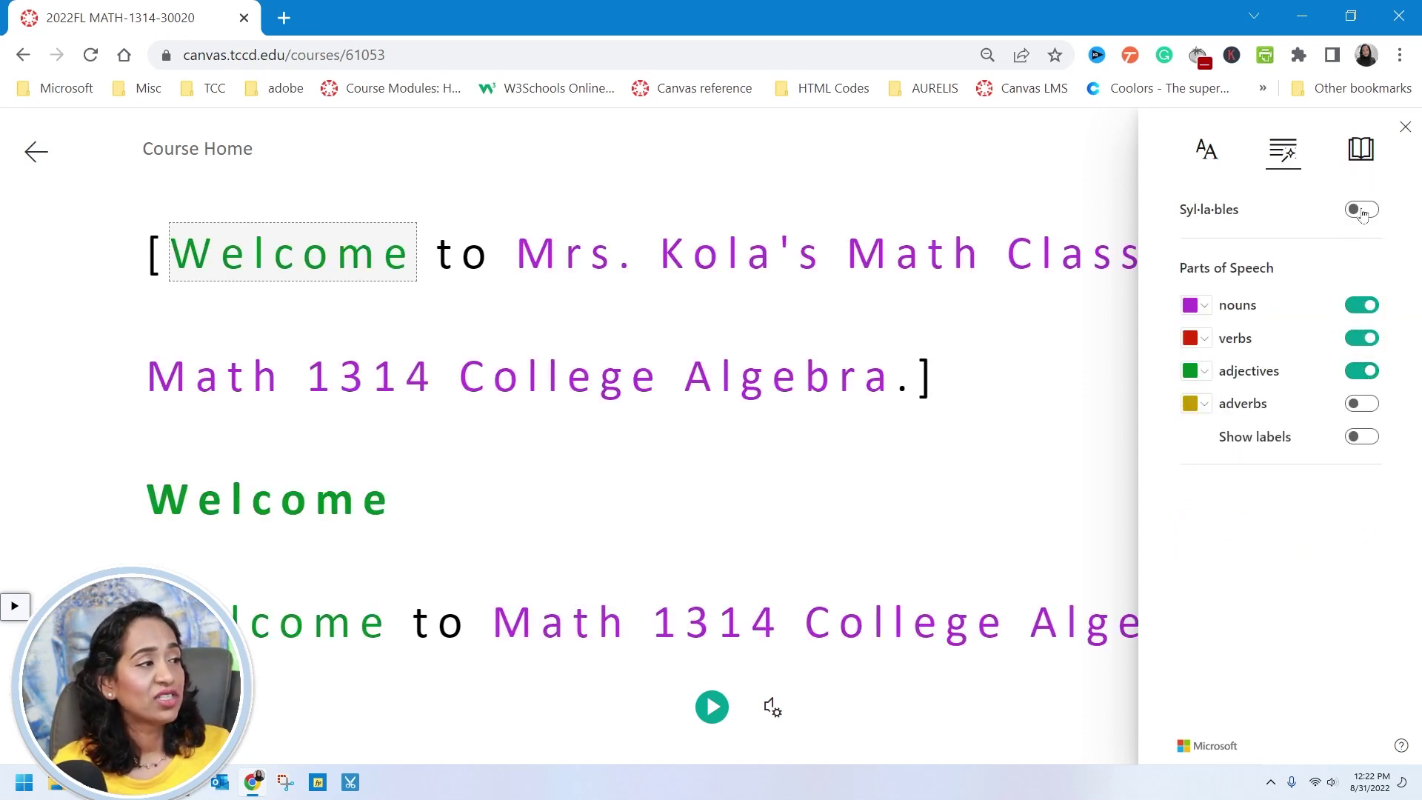
click(1362, 210)
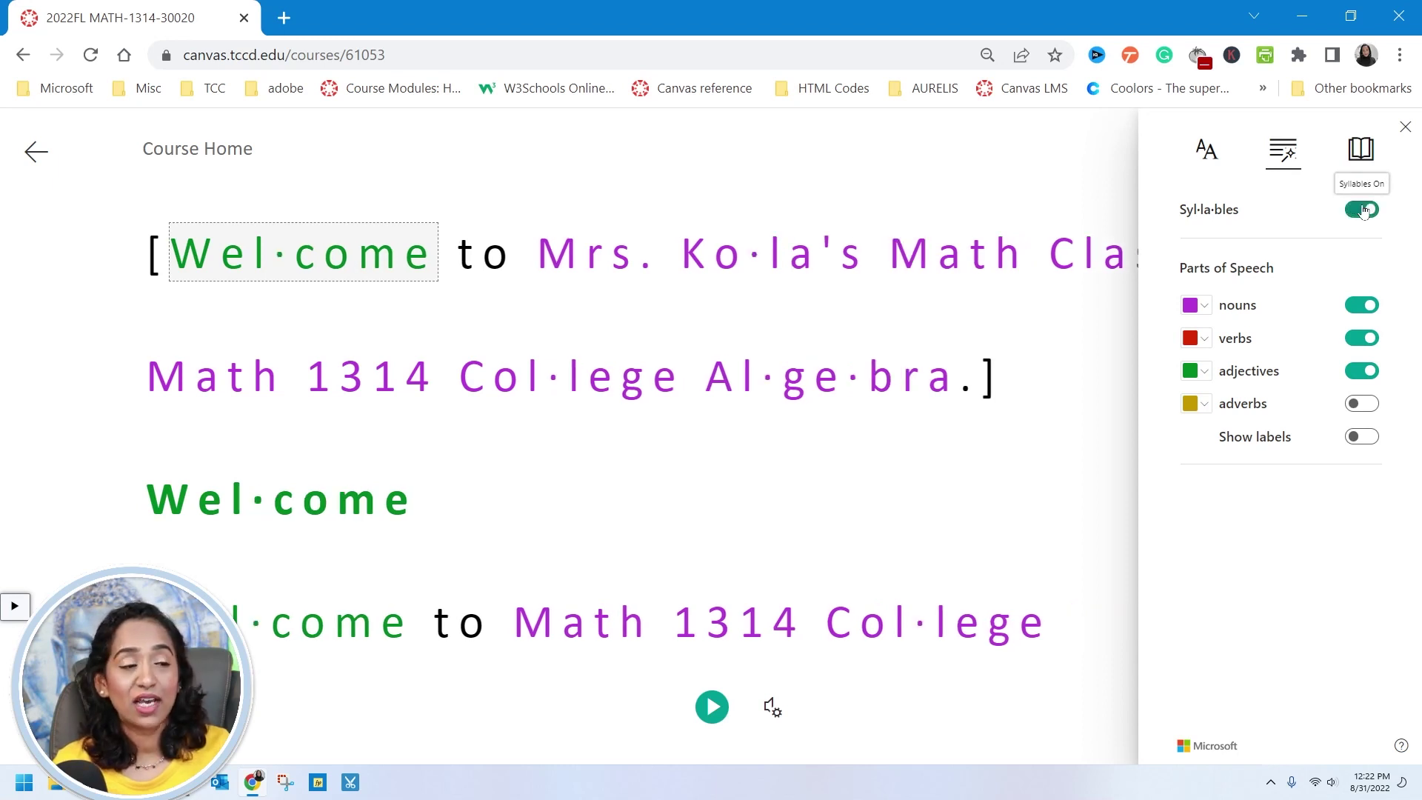
Step: Try Line Focus in the reading preferences and switch it off again
click(1361, 151)
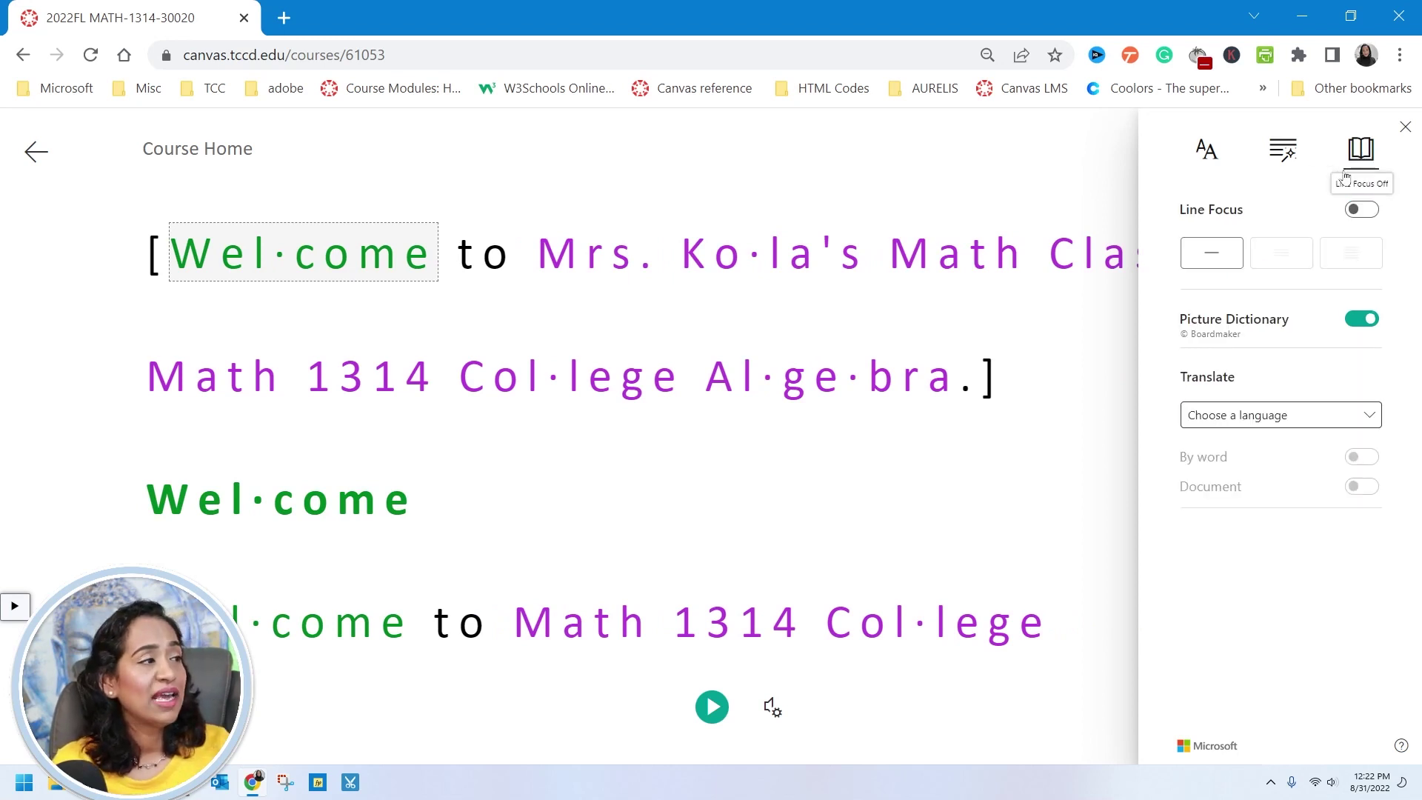
click(1366, 211)
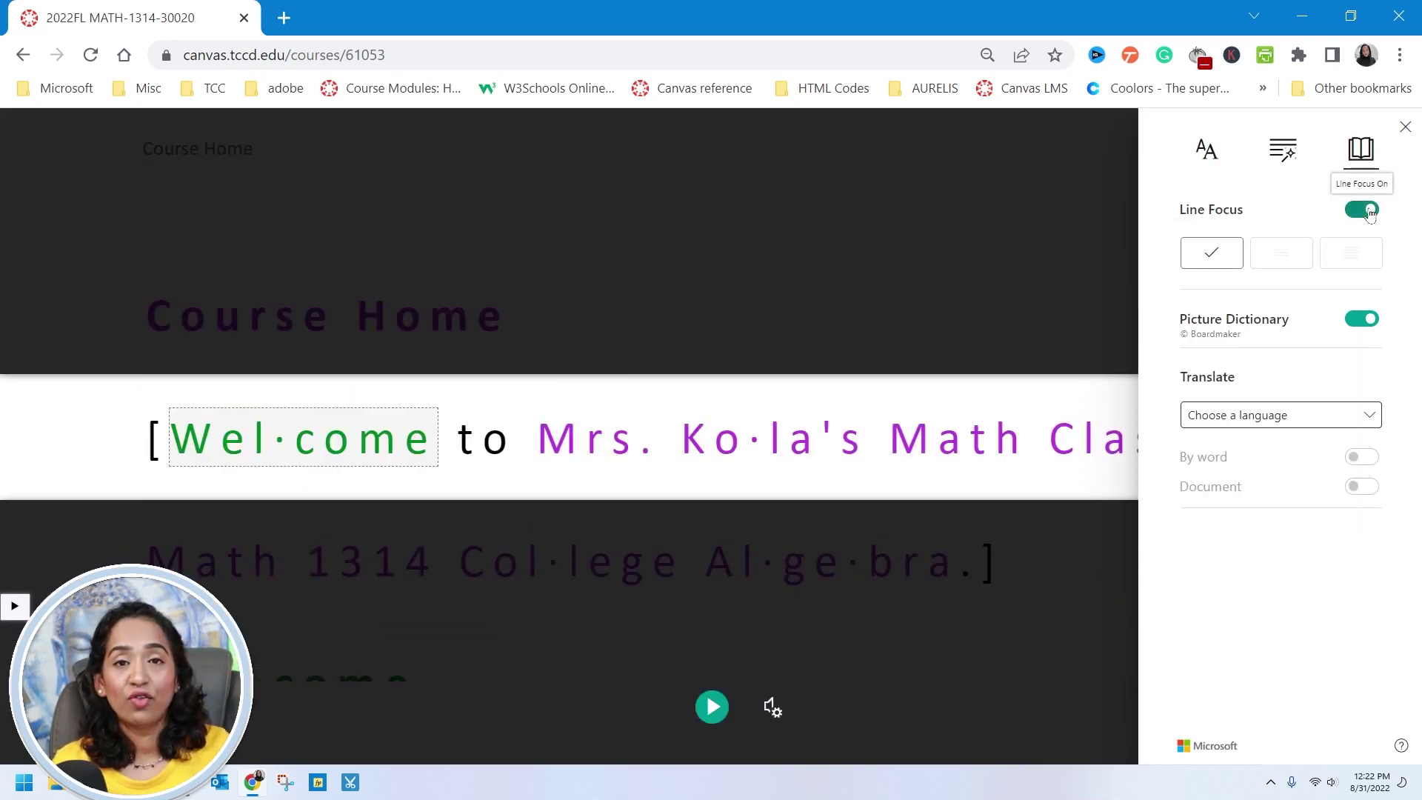
click(1361, 212)
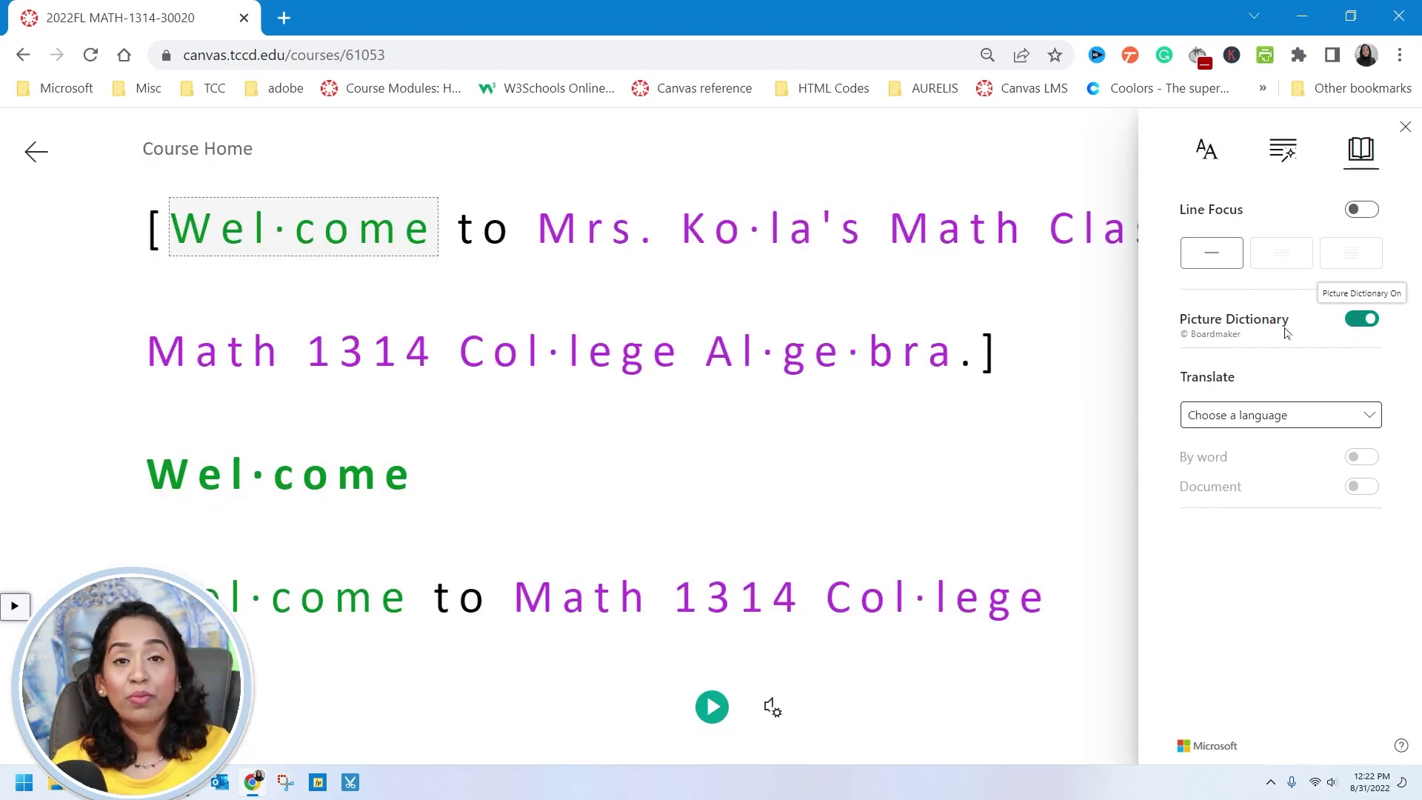
Step: Switch Picture Dictionary off and back on, and view the pictures for the words "Math" and "Class"
click(1366, 321)
click(1370, 324)
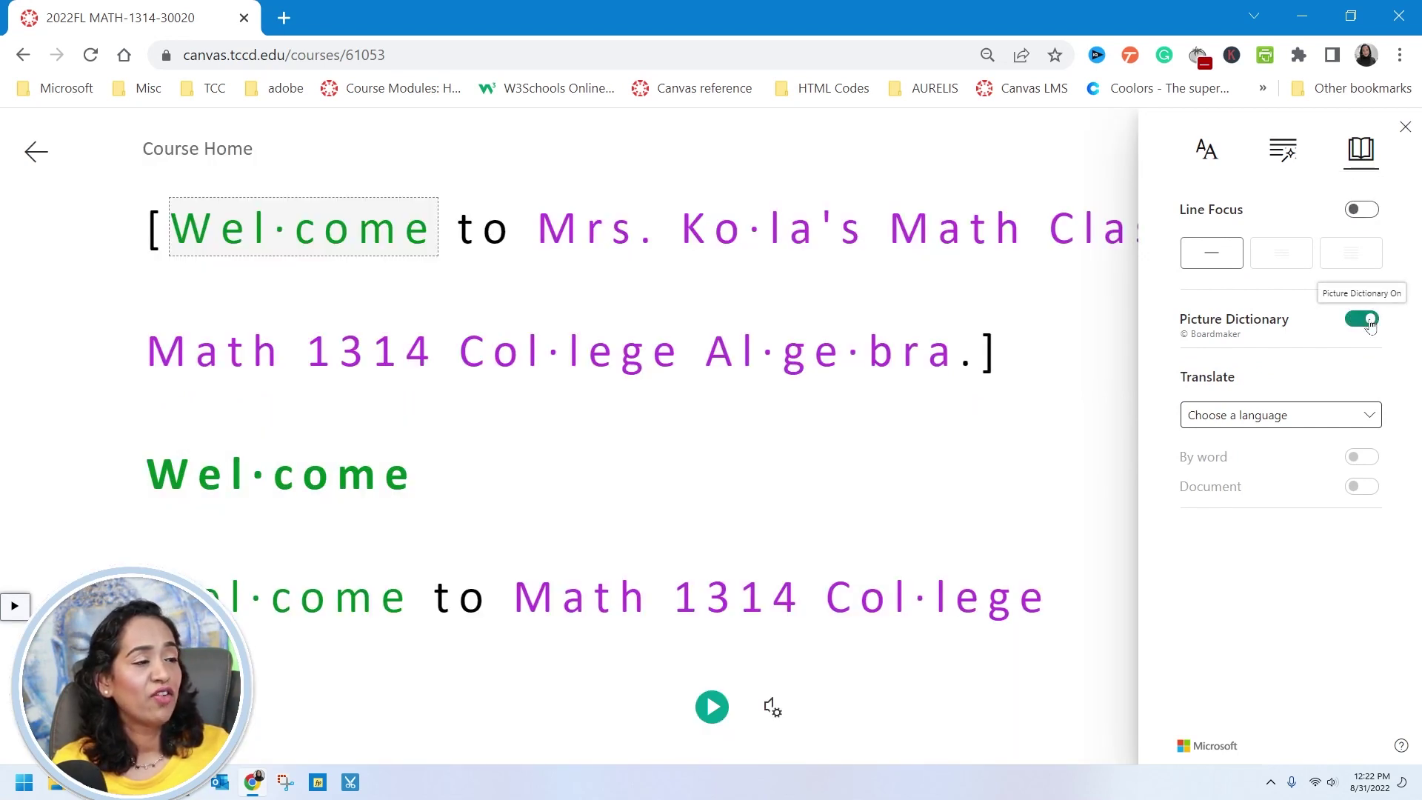
click(975, 232)
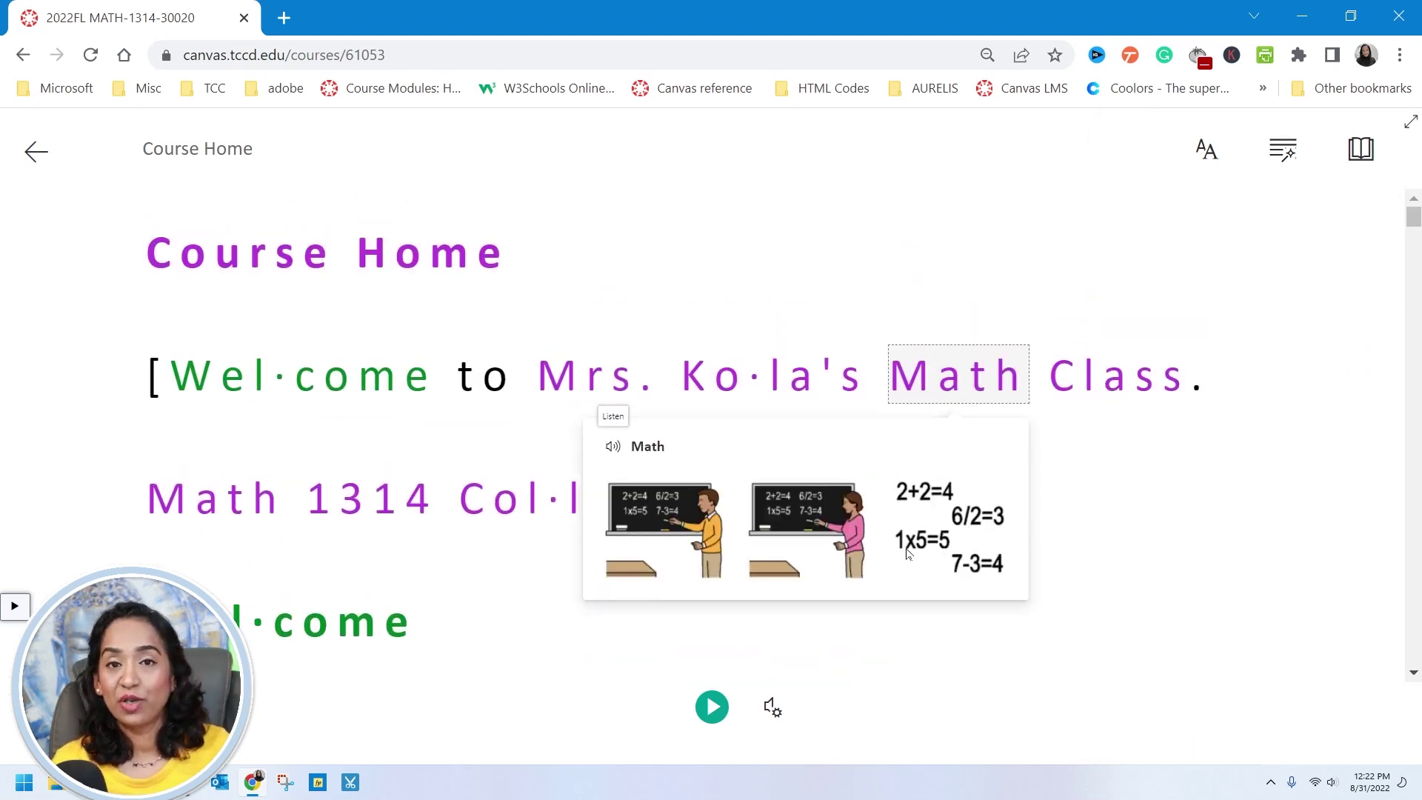
click(1119, 387)
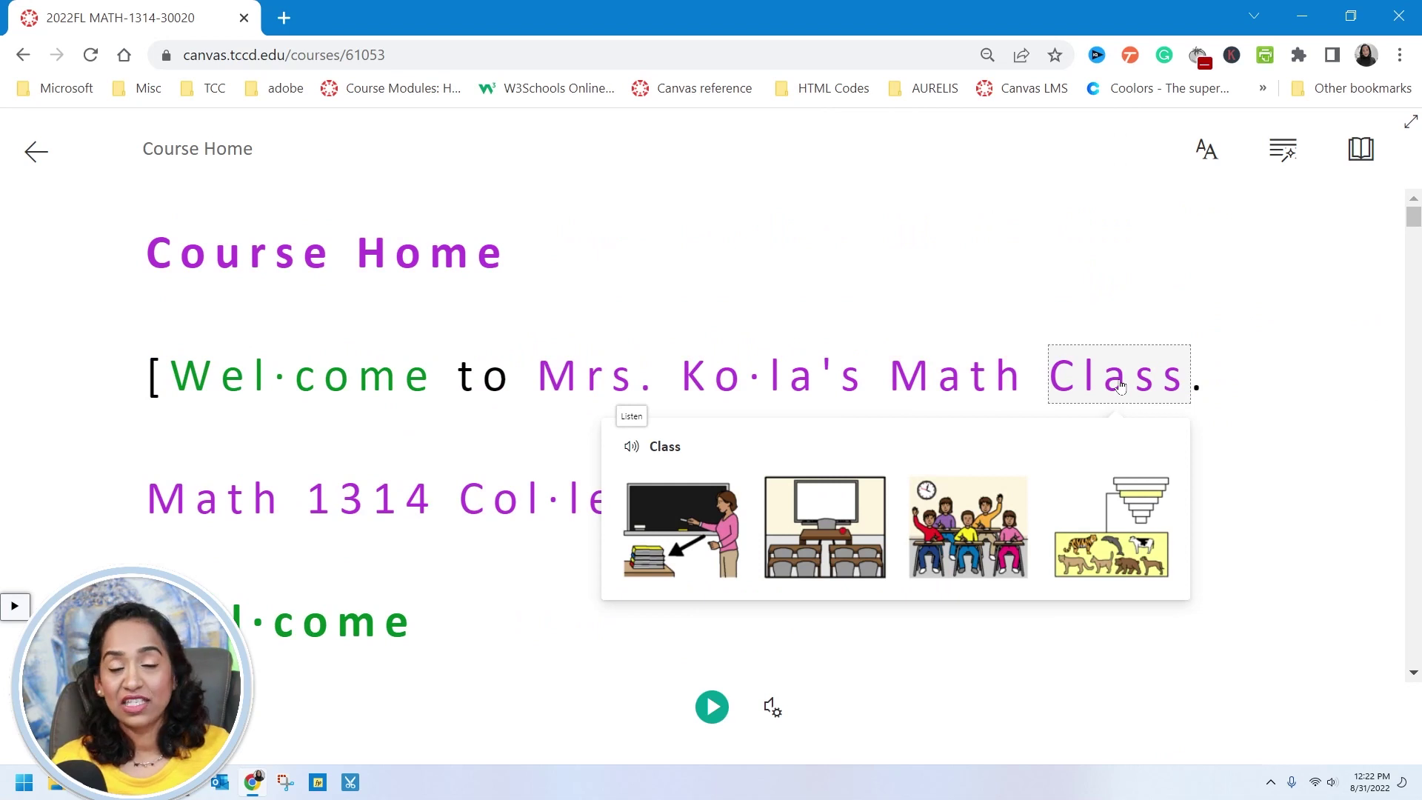
Step: Set the translation language to Greek in the reading preferences
click(1361, 152)
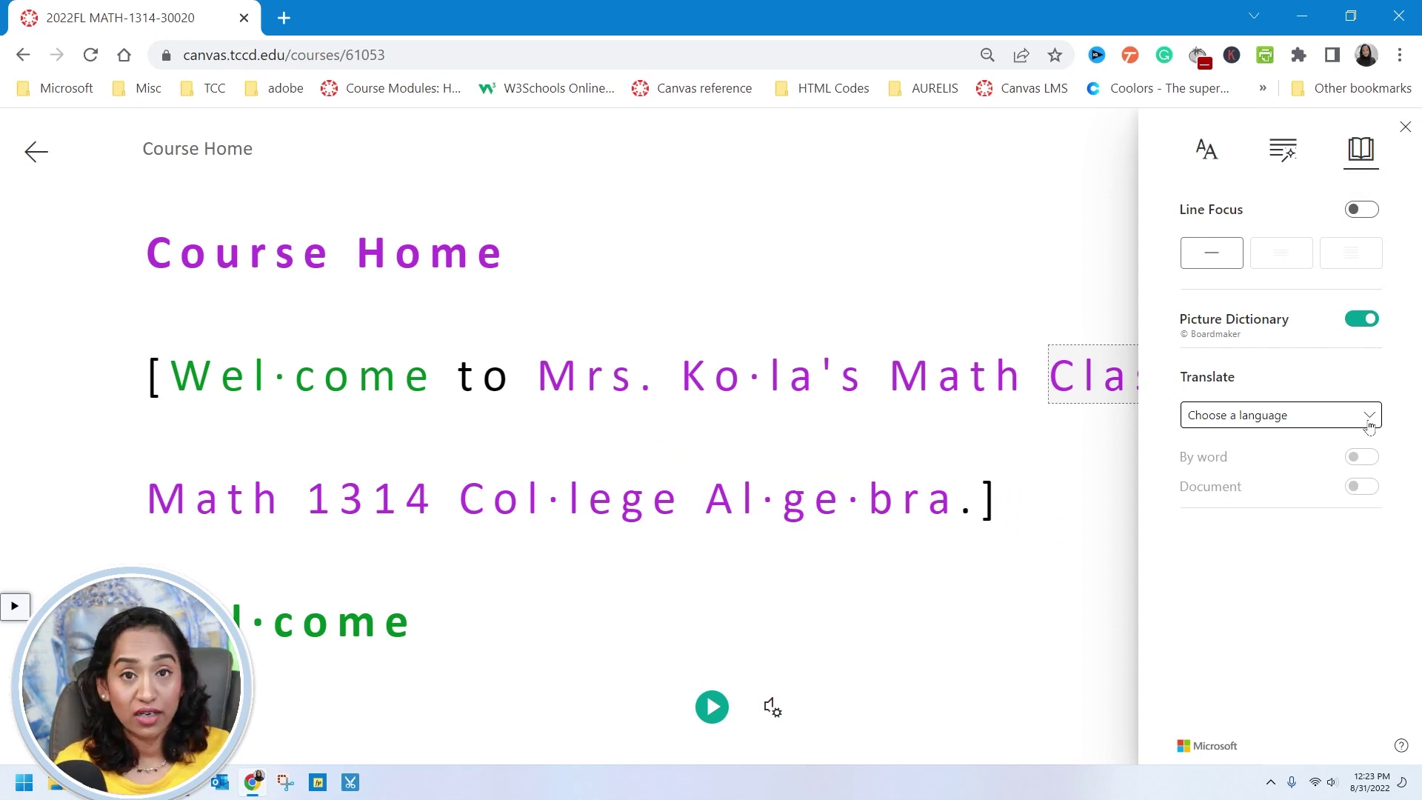
click(1369, 426)
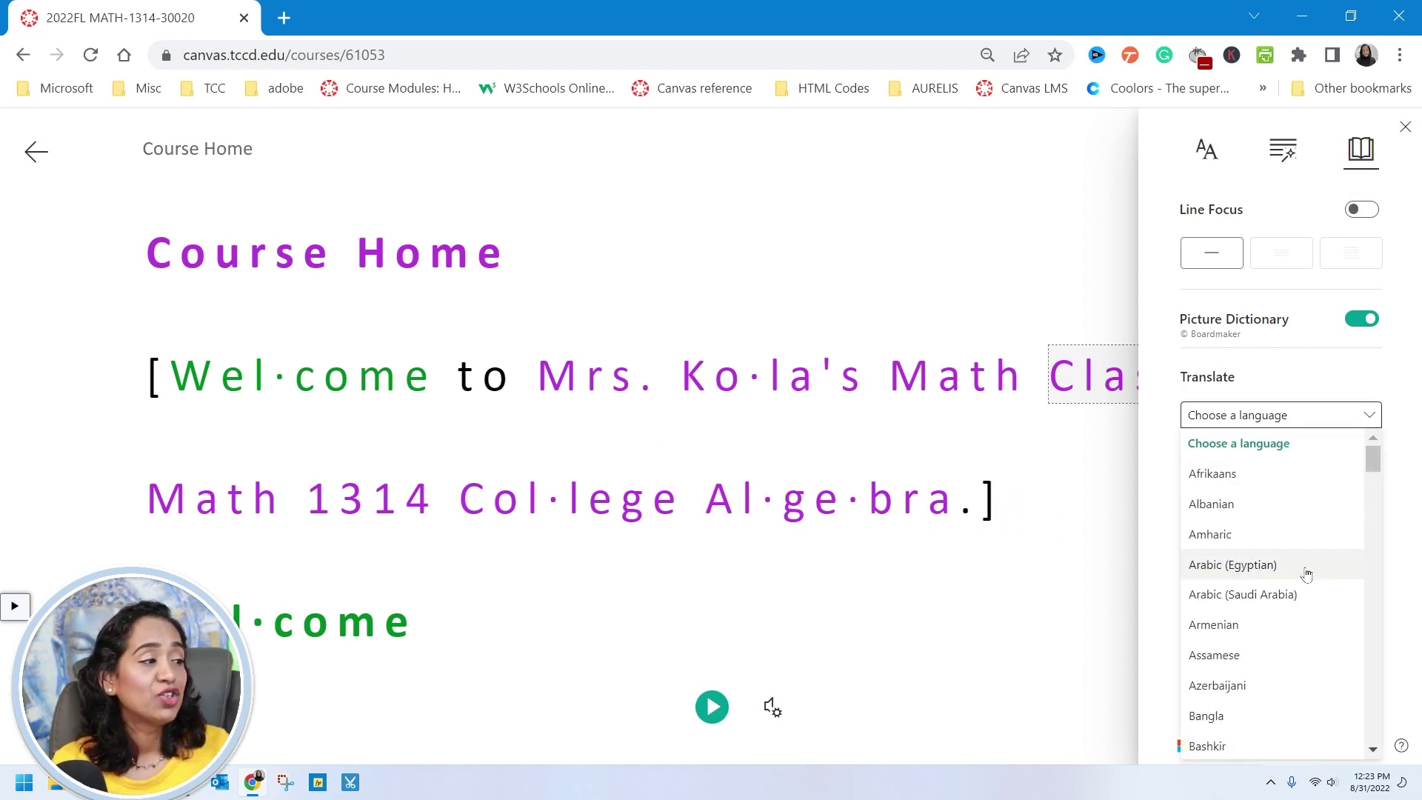
scroll(1307, 574, down, 10)
scroll(1307, 579, down, 12)
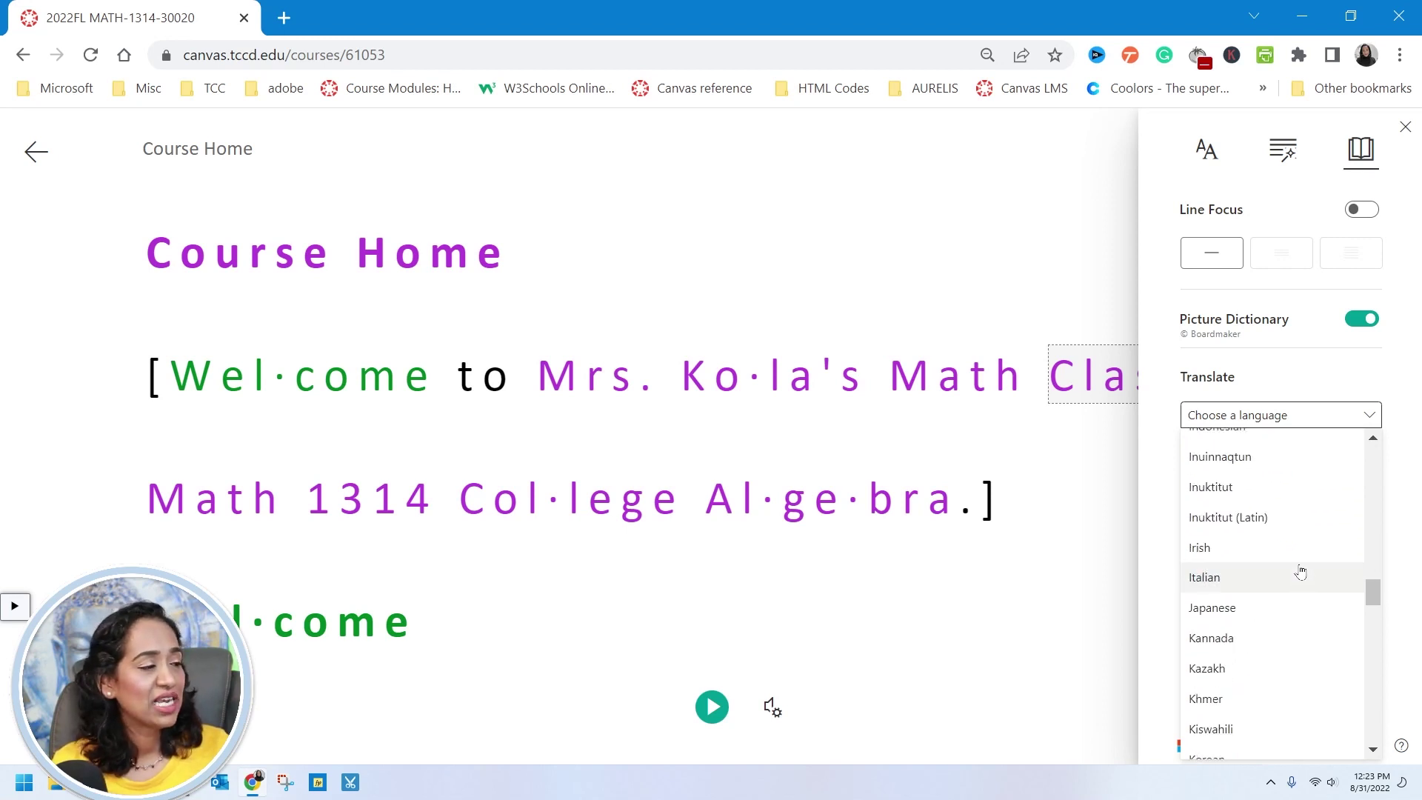
scroll(1301, 571, up, 5)
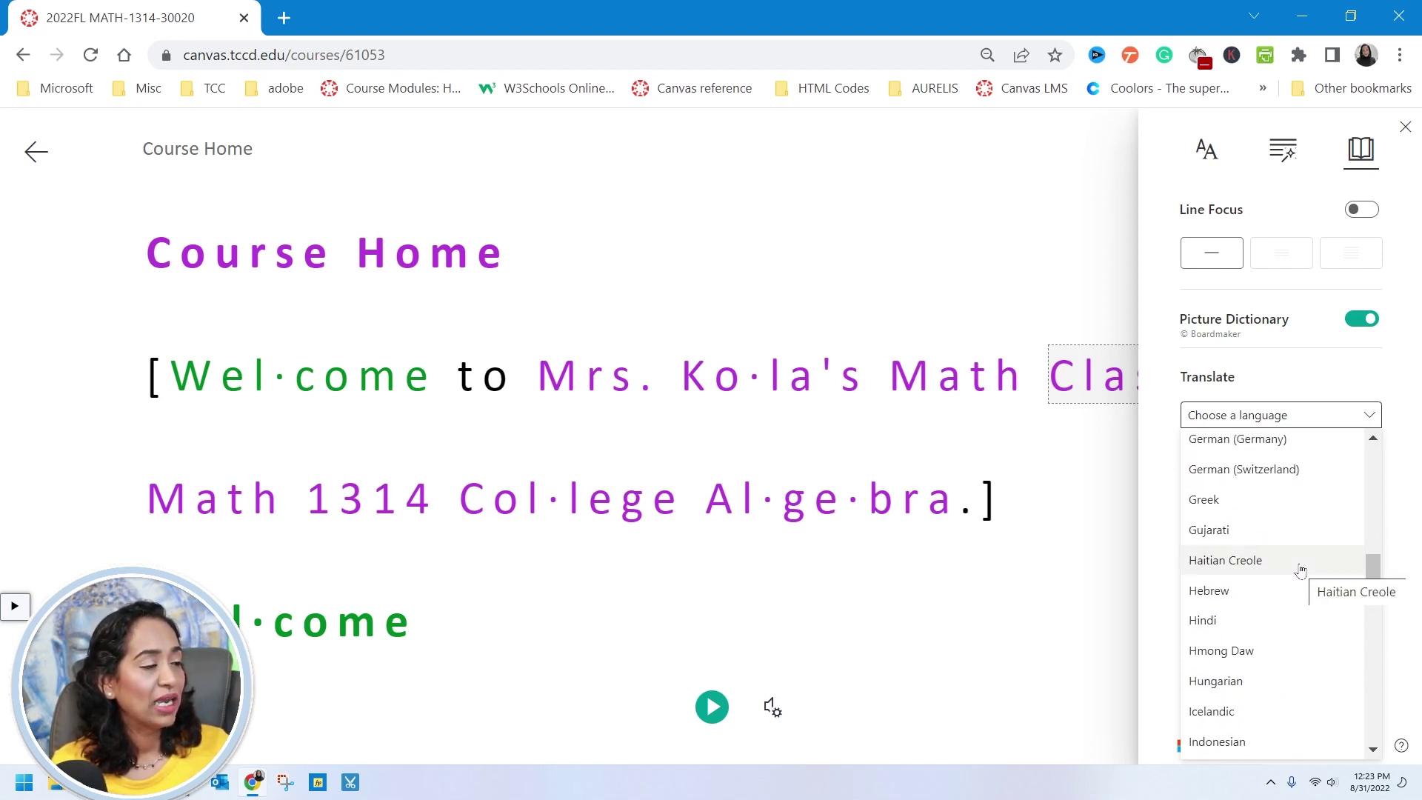
click(1229, 508)
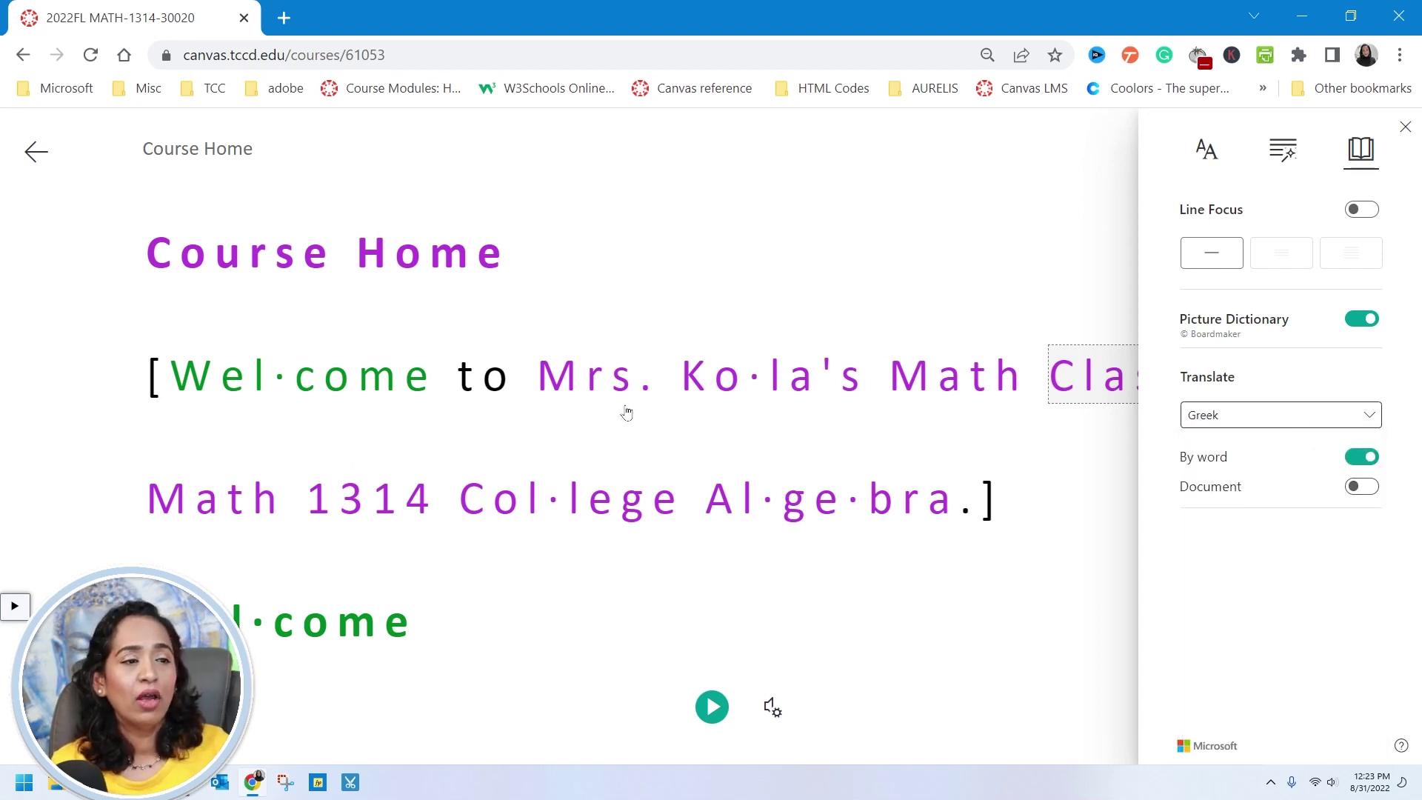
Step: View the Greek word translations and pictures for "College", "Class" and "Math" in the course text
click(559, 506)
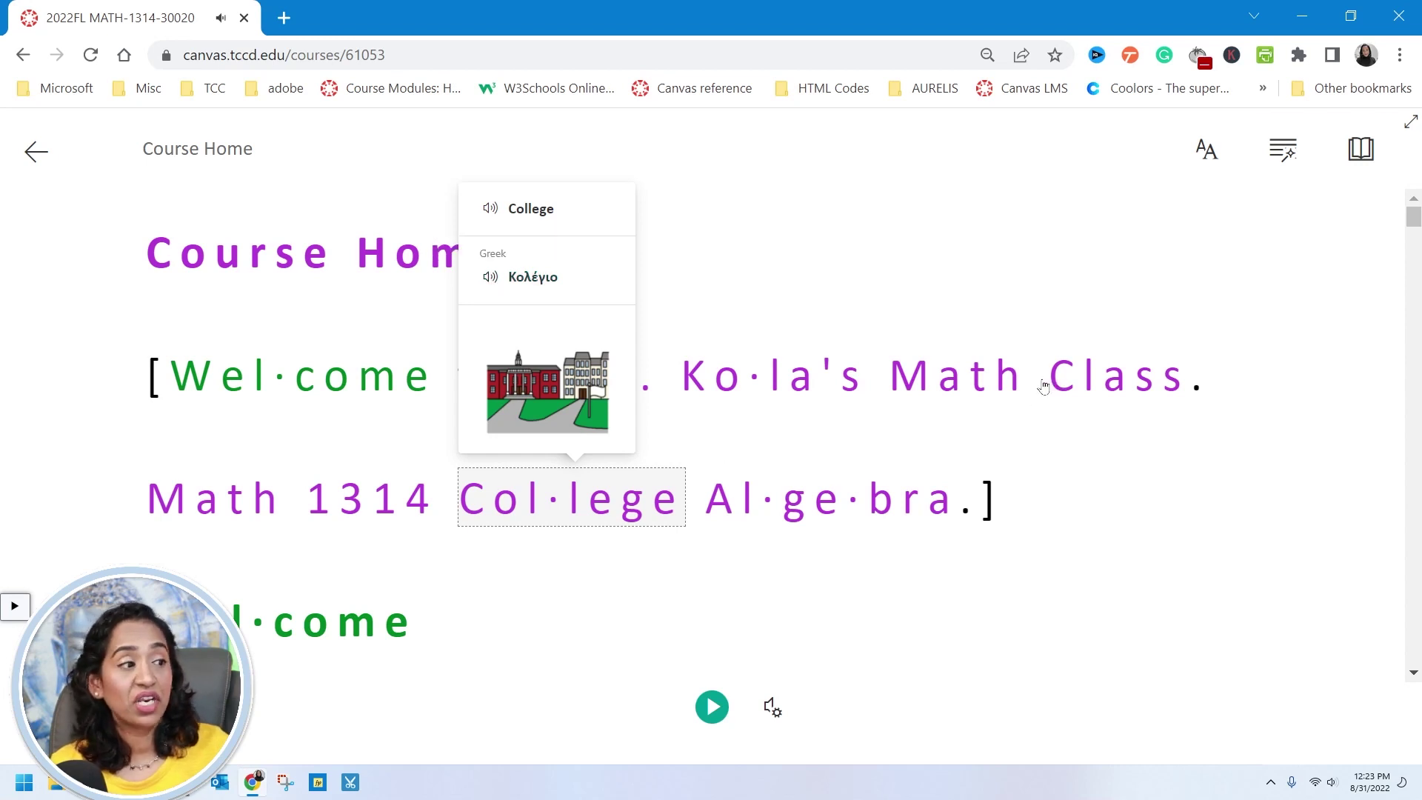
click(1105, 386)
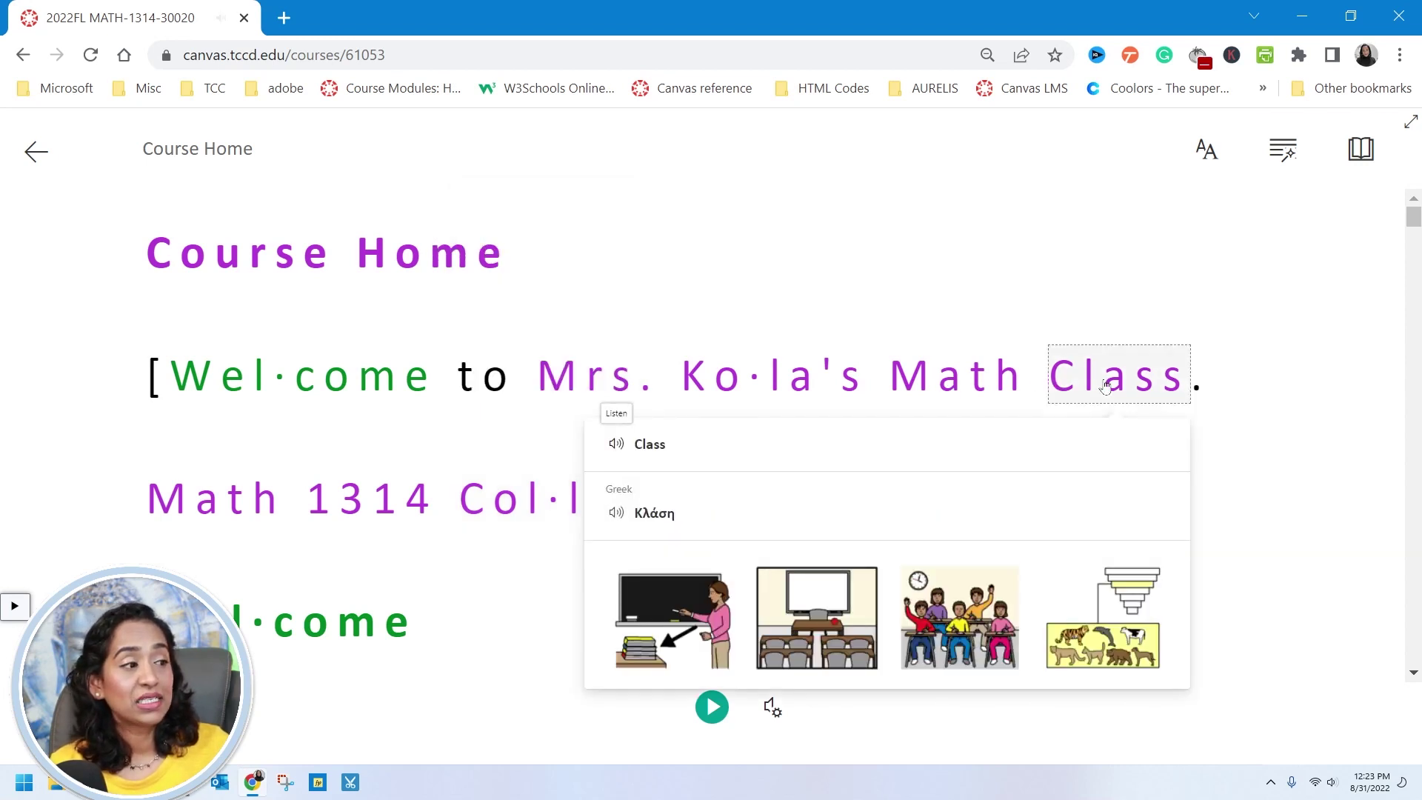
click(941, 386)
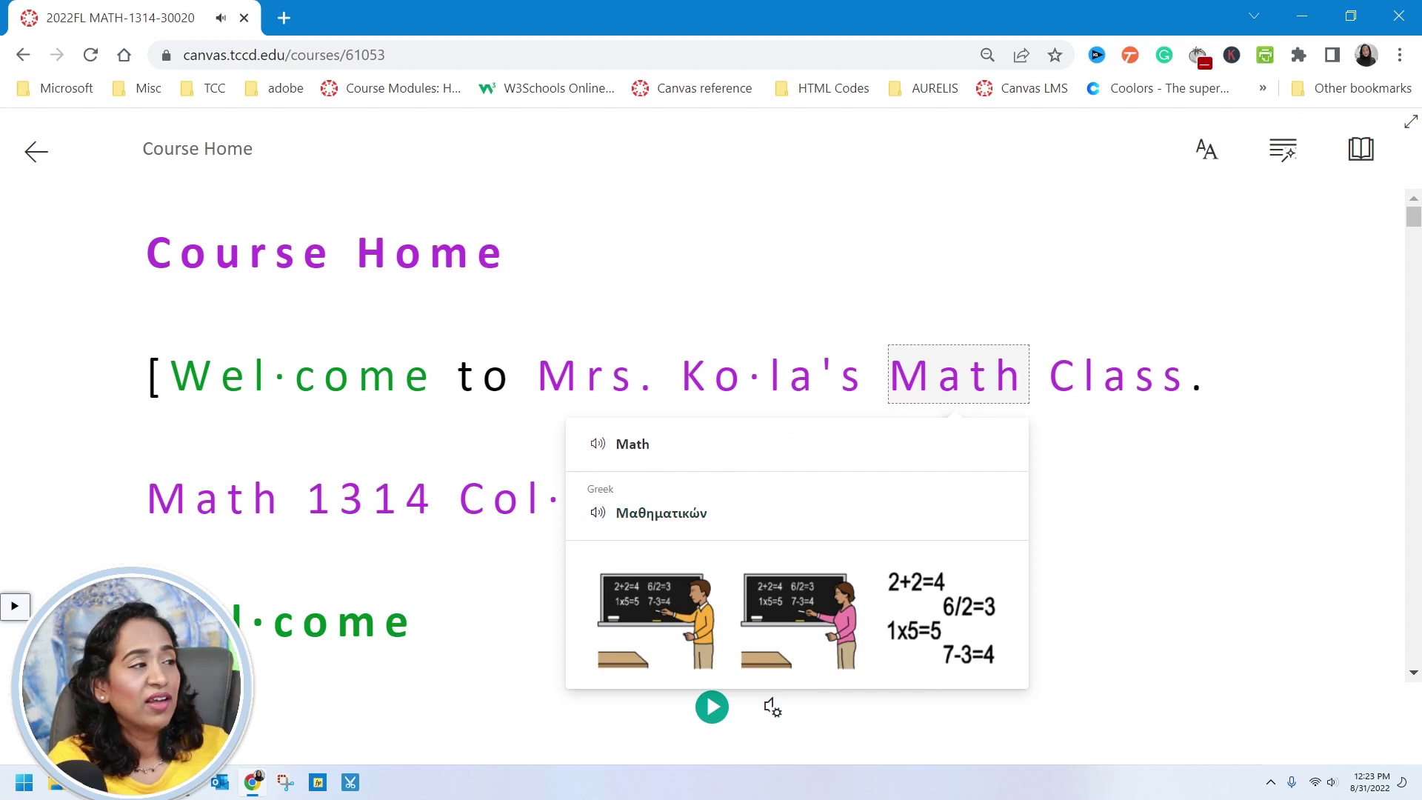
Step: Translate the whole document into Greek, and listen to part of it read aloud before exiting the reader
click(1354, 150)
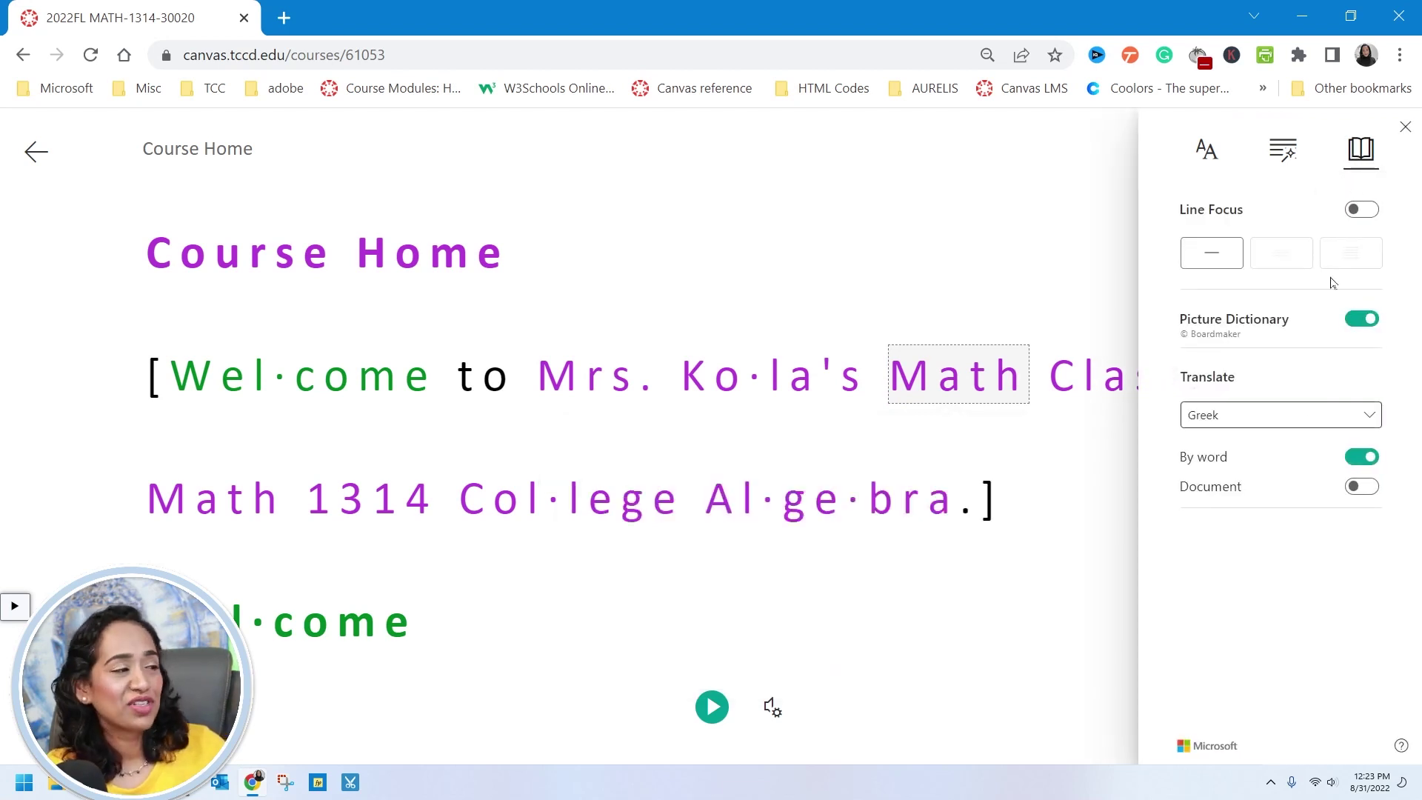
click(1366, 488)
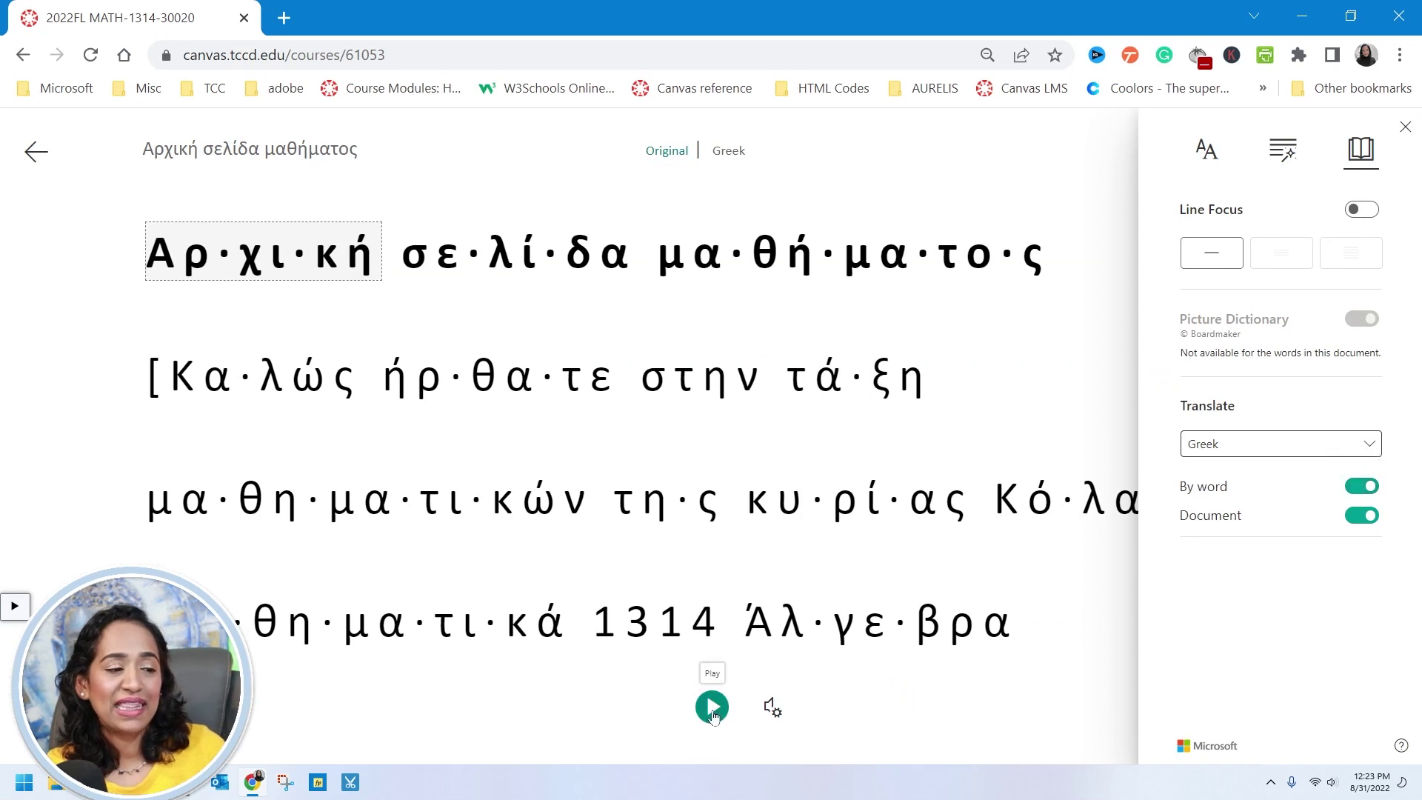
click(712, 708)
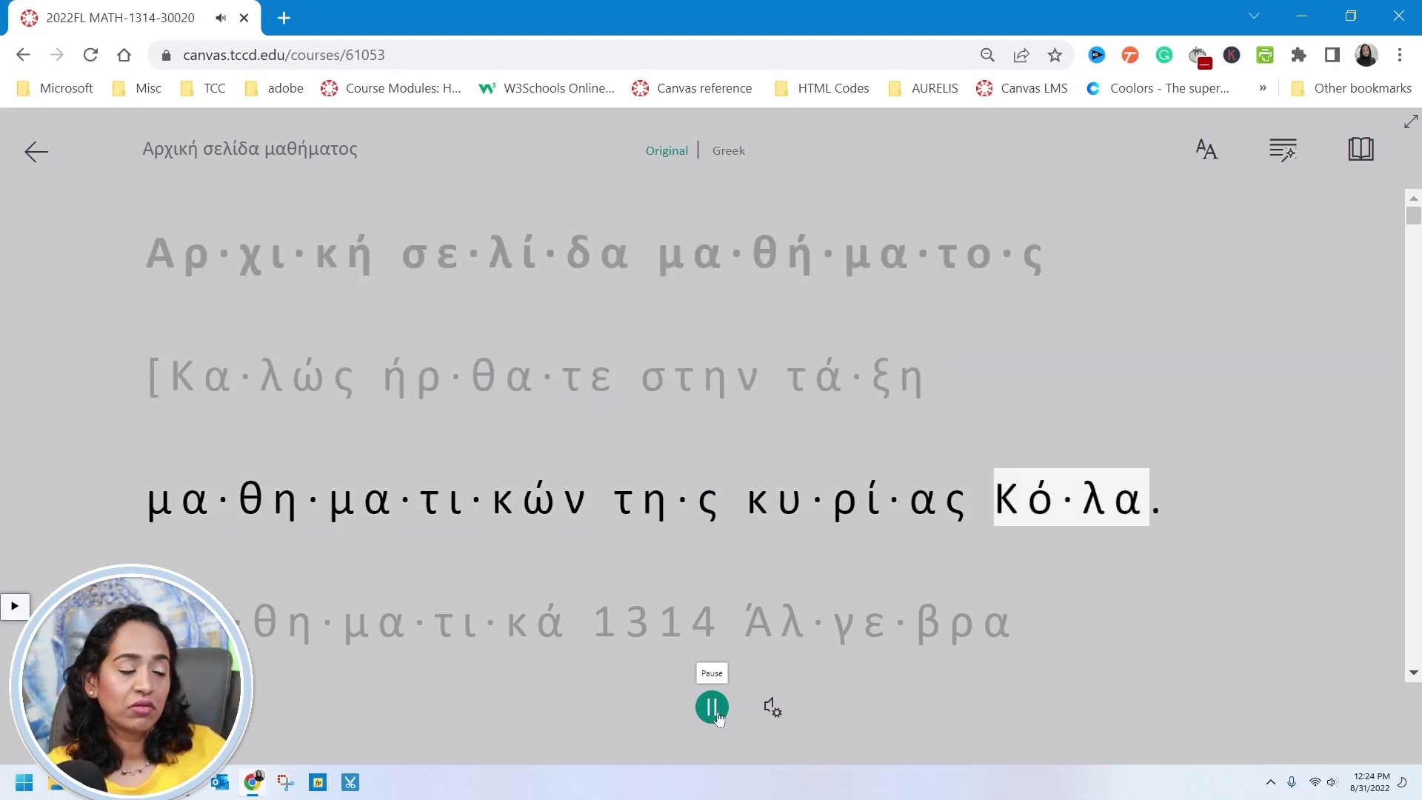
click(712, 707)
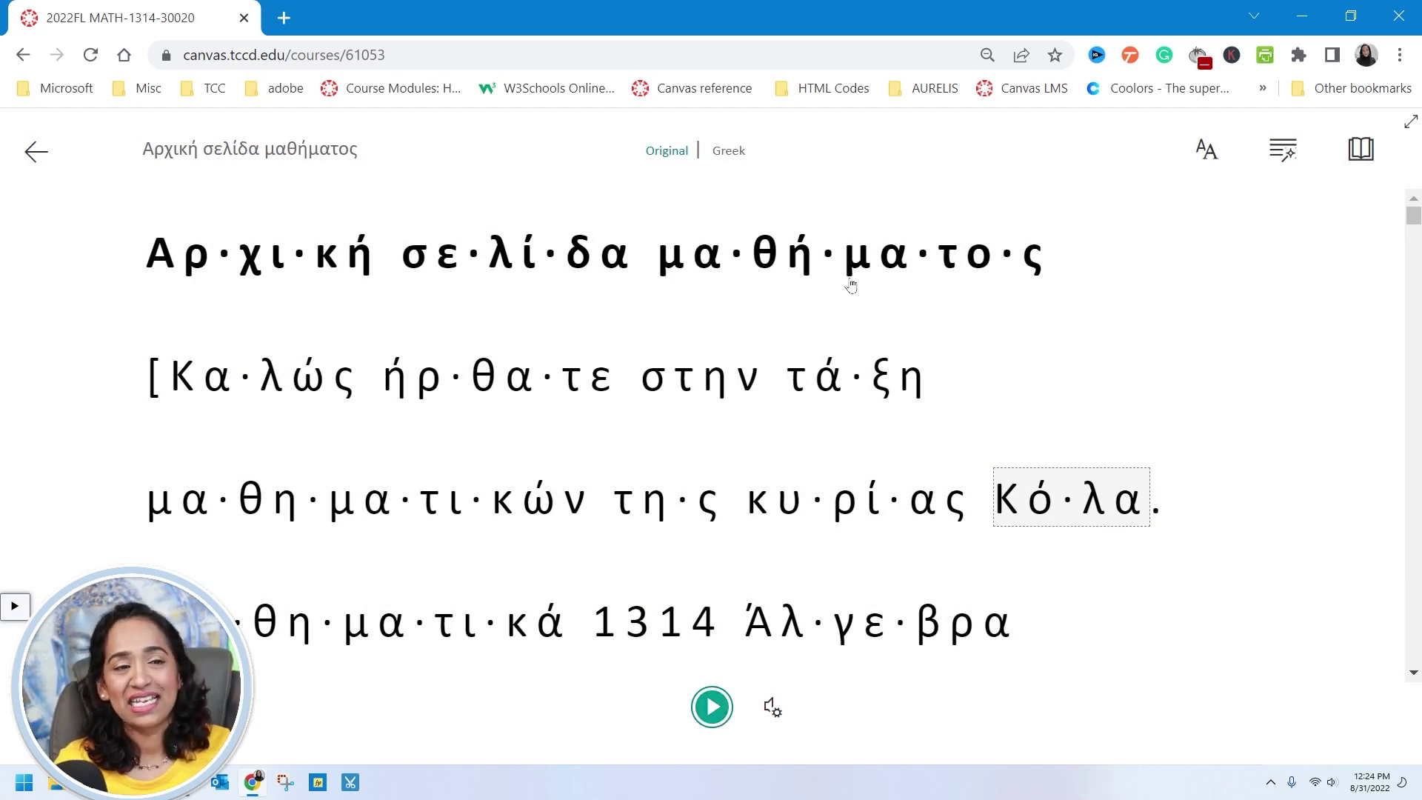
click(37, 152)
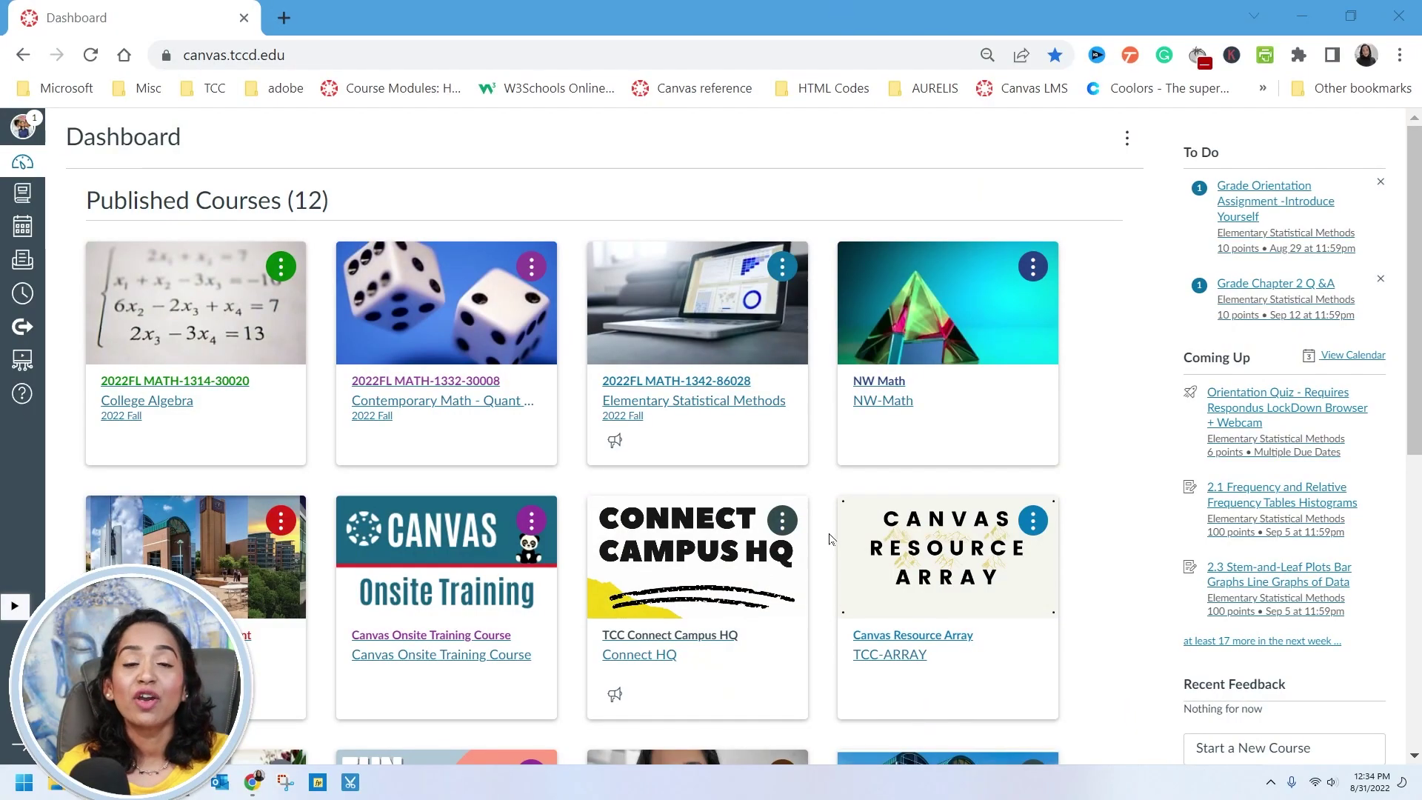
Step: Open the modules of the Elementary Statistical Methods course and collapse Module 00- Course Information
click(638, 313)
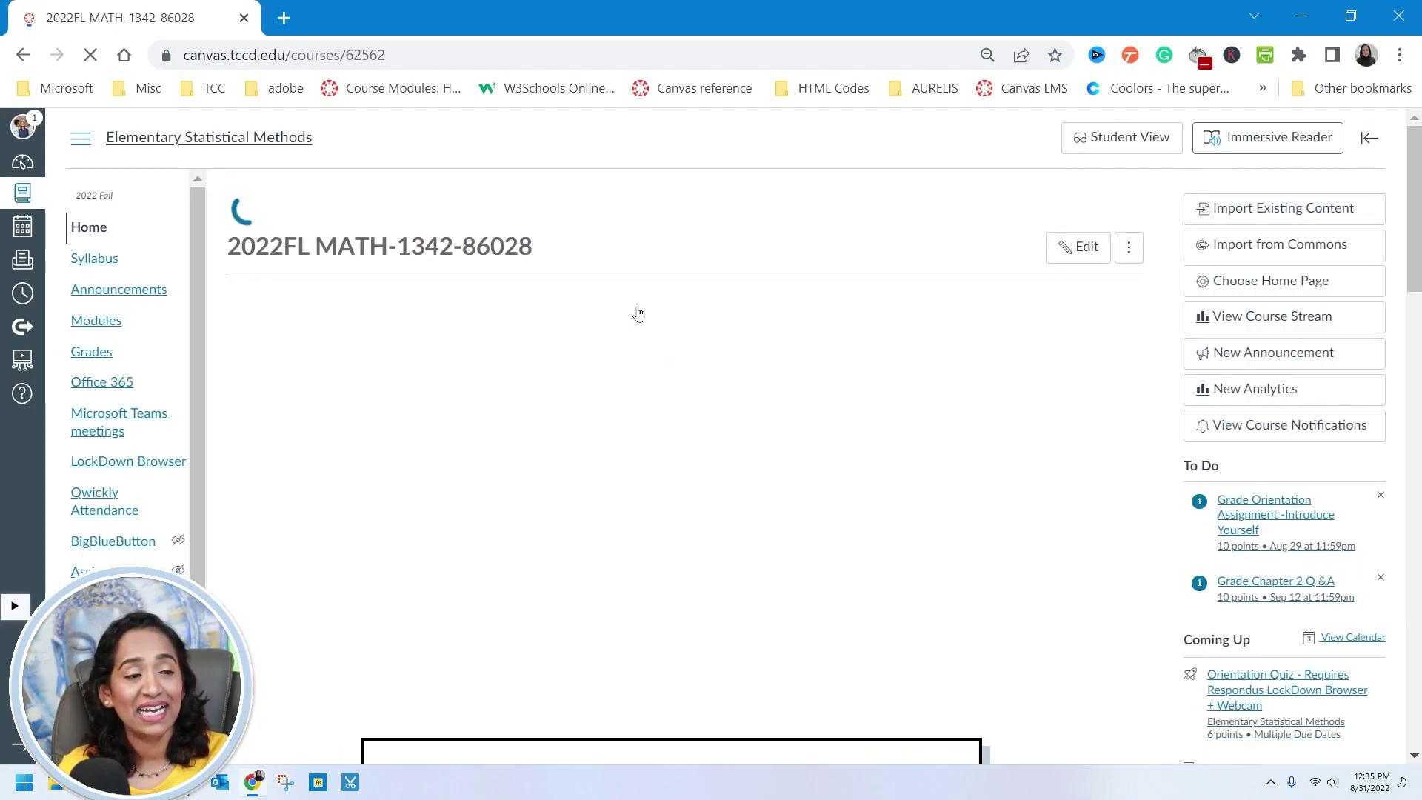
click(113, 329)
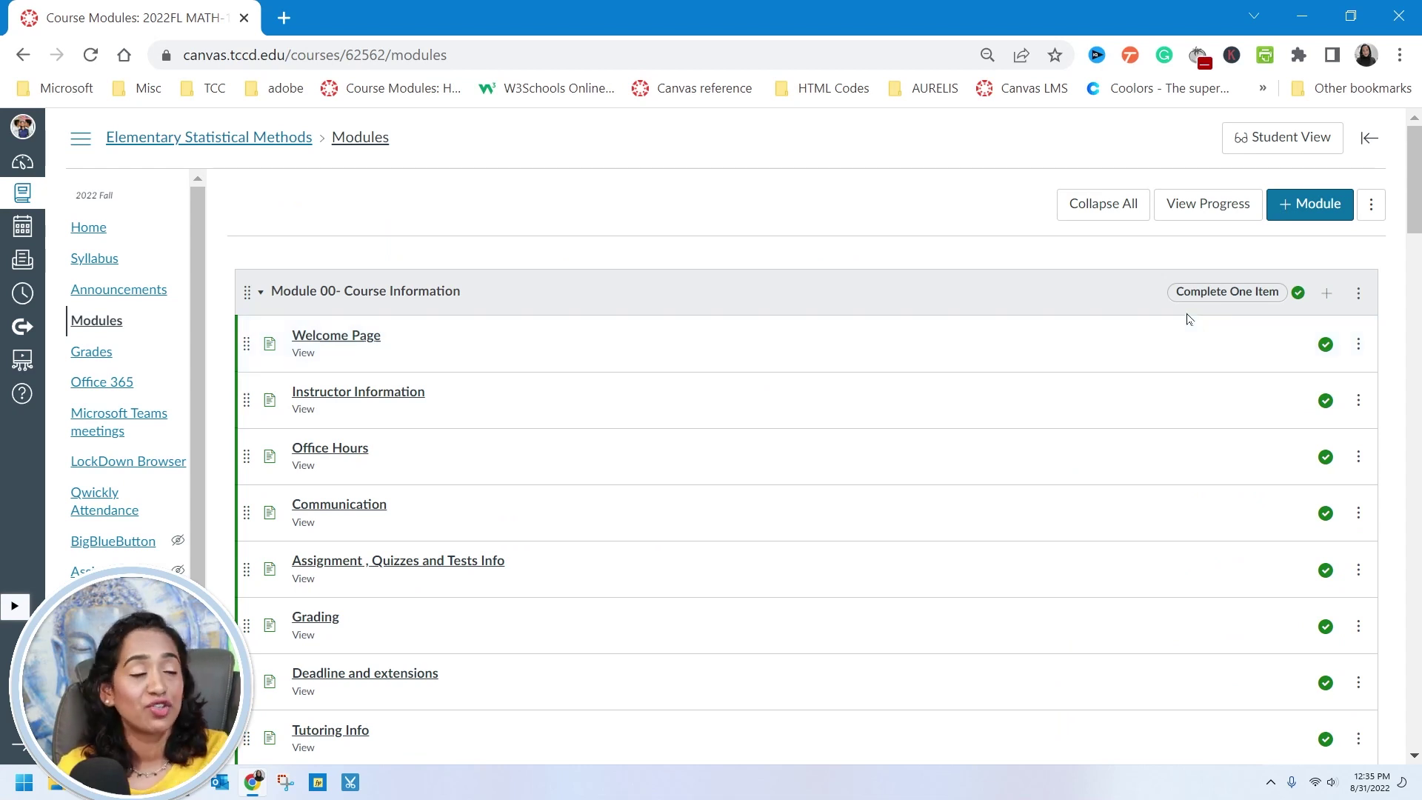
click(259, 296)
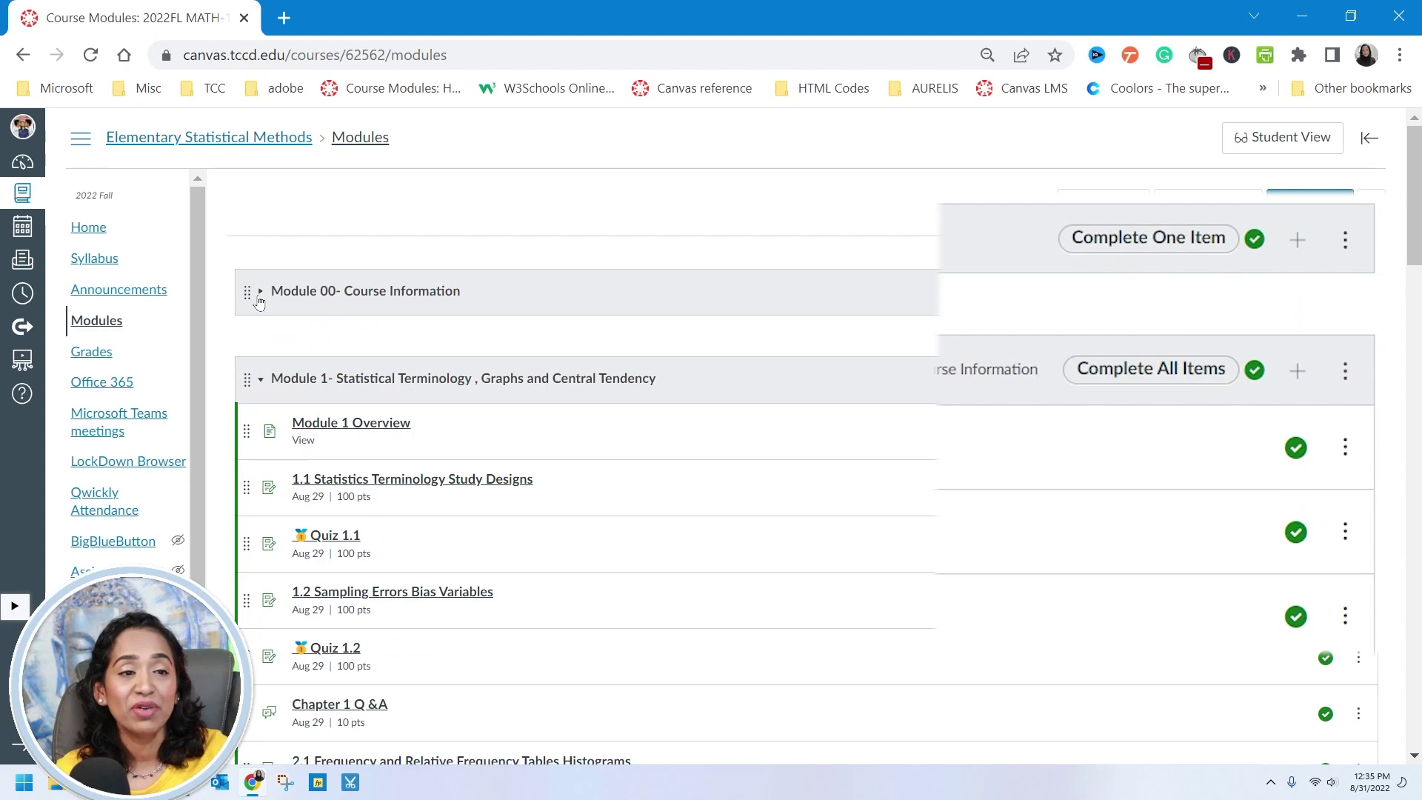
Step: Bring up the Send To dialog for the Module 00- Course Information module and close it without sending
click(1344, 245)
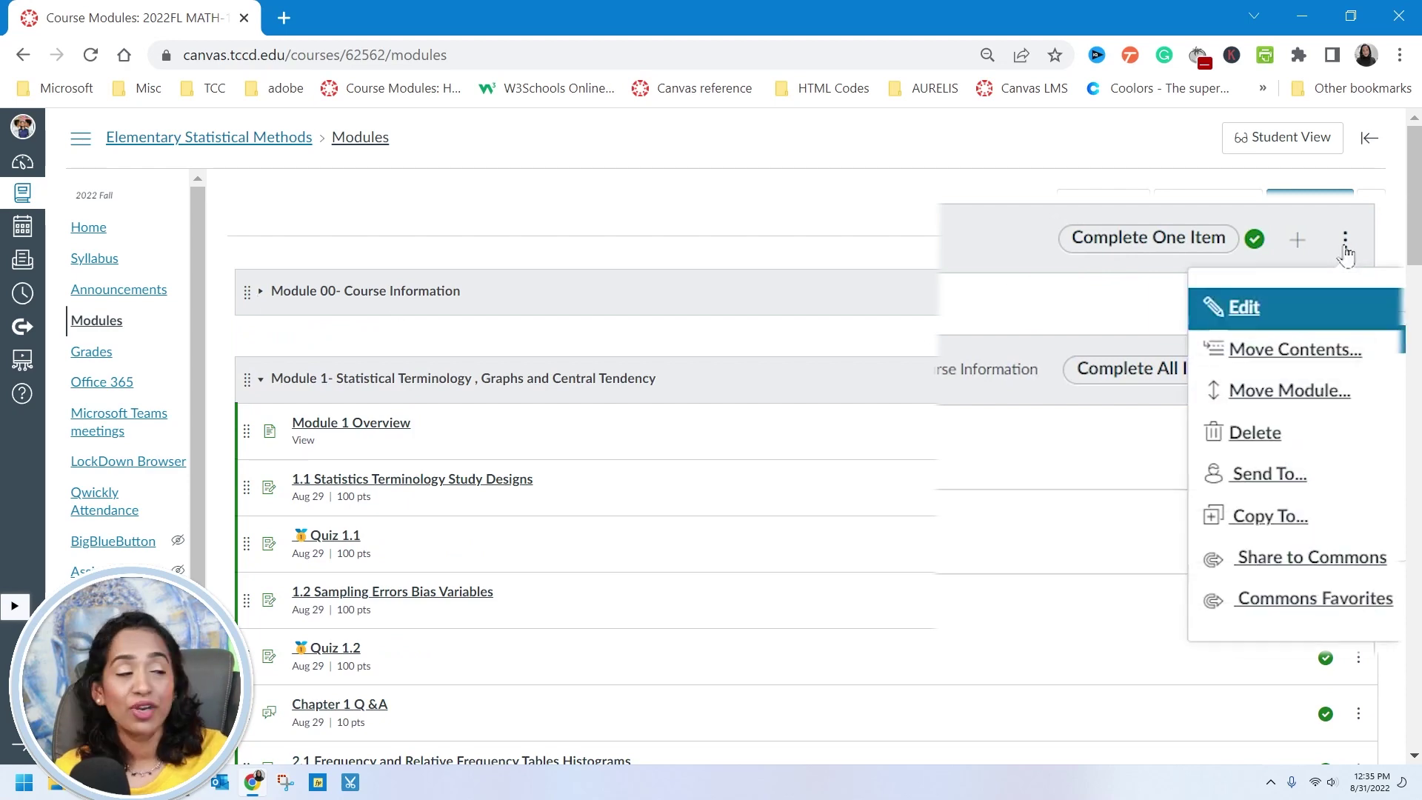
click(1266, 478)
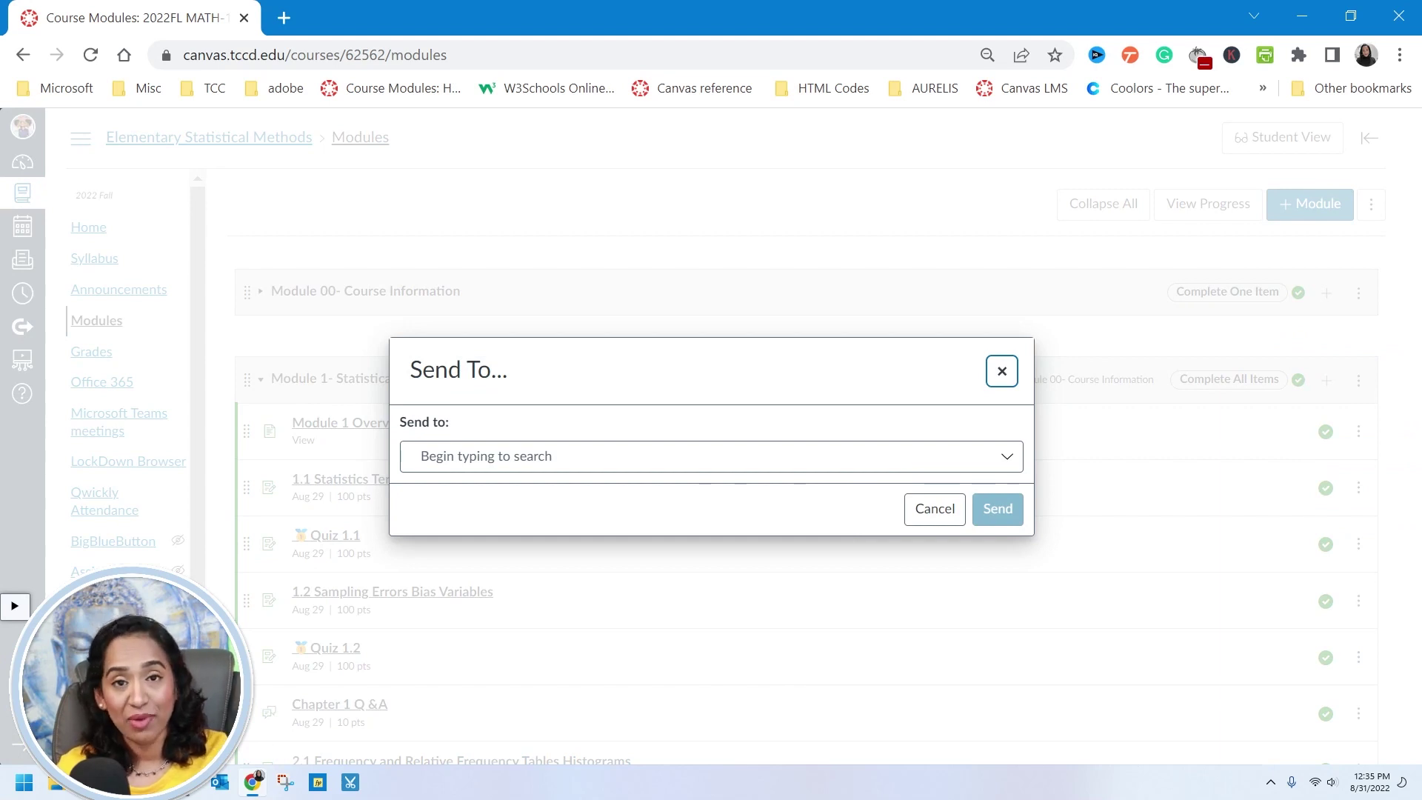
click(1001, 370)
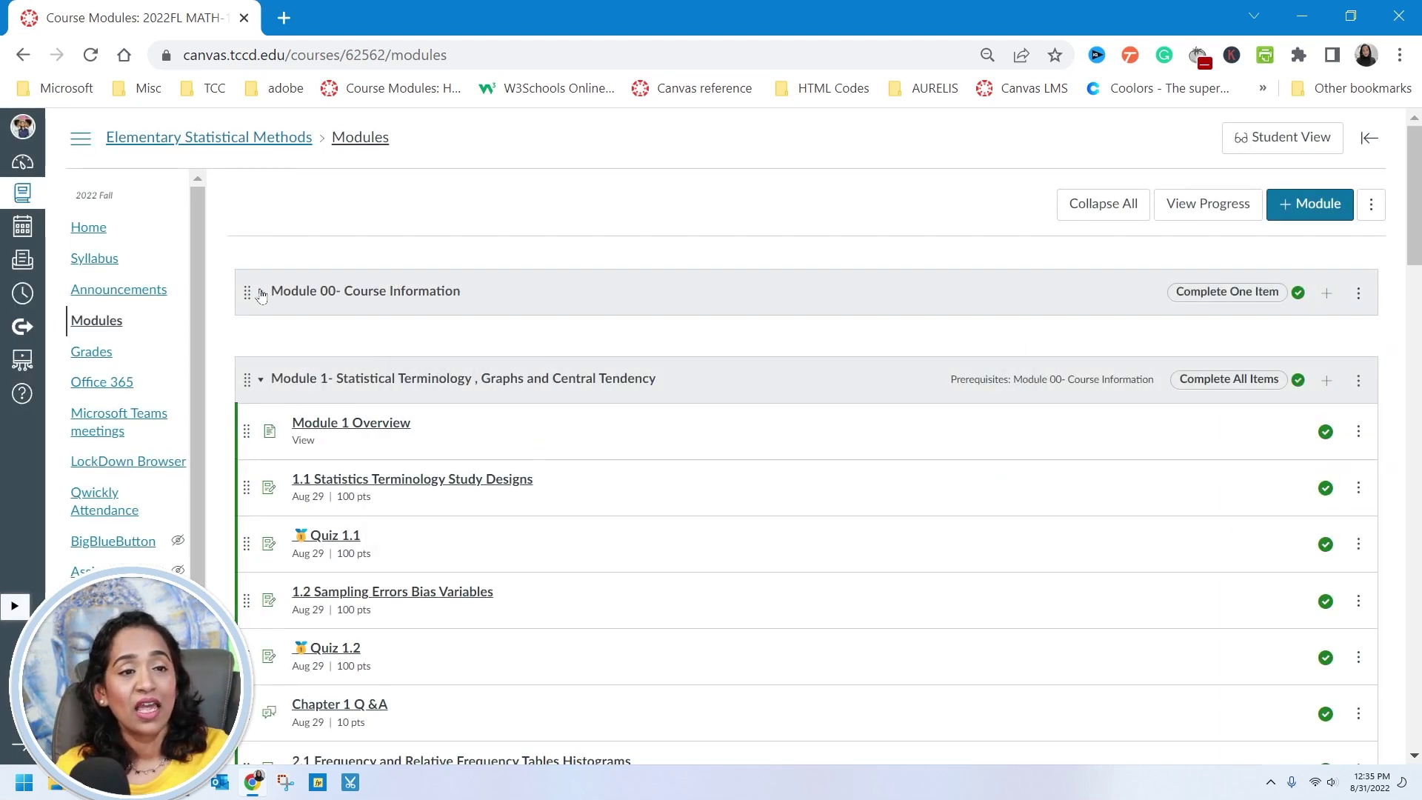
Step: Expand Module 00- Course Information and bring up the Send To dialog for its ClassCalc Calculator page
click(733, 293)
scroll(829, 428, down, 5)
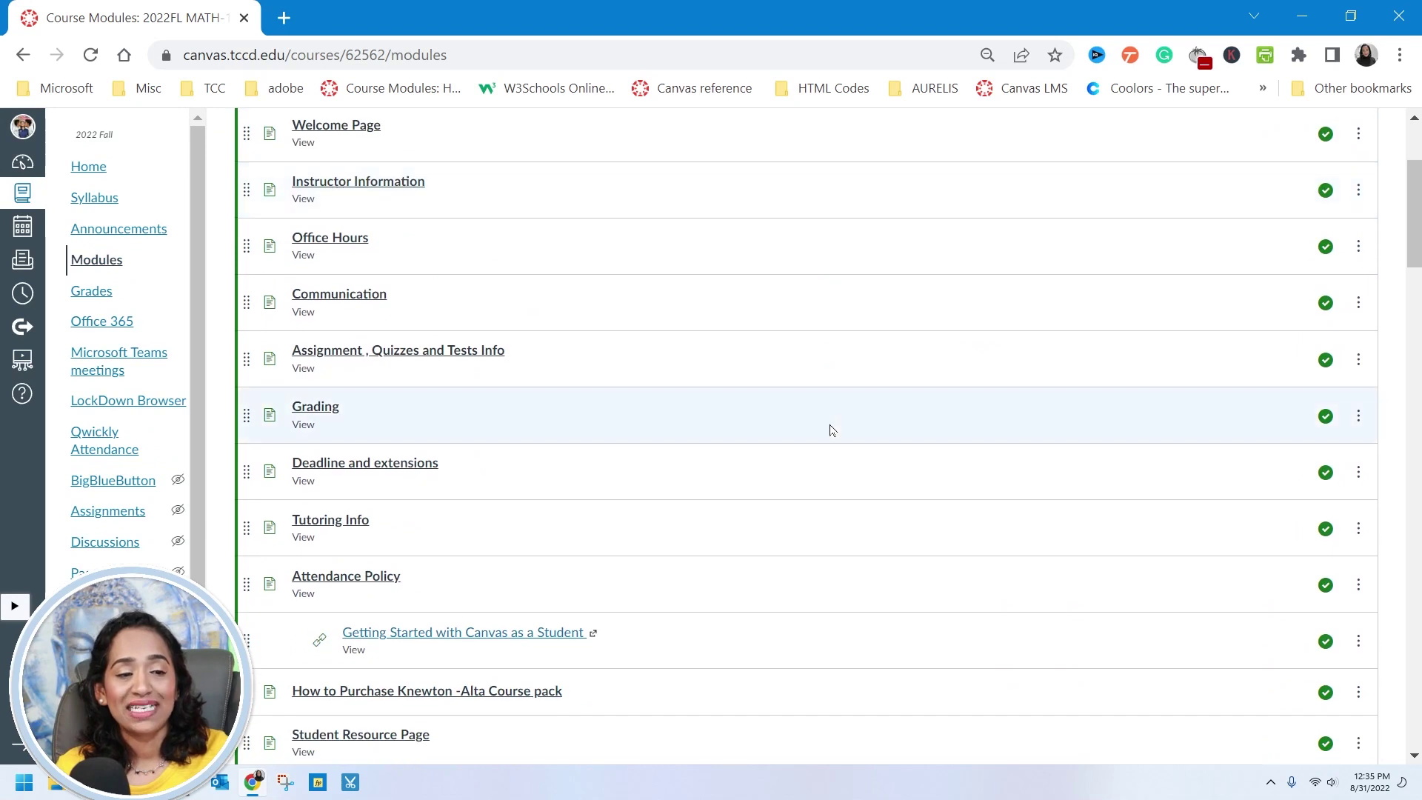
scroll(829, 430, down, 1)
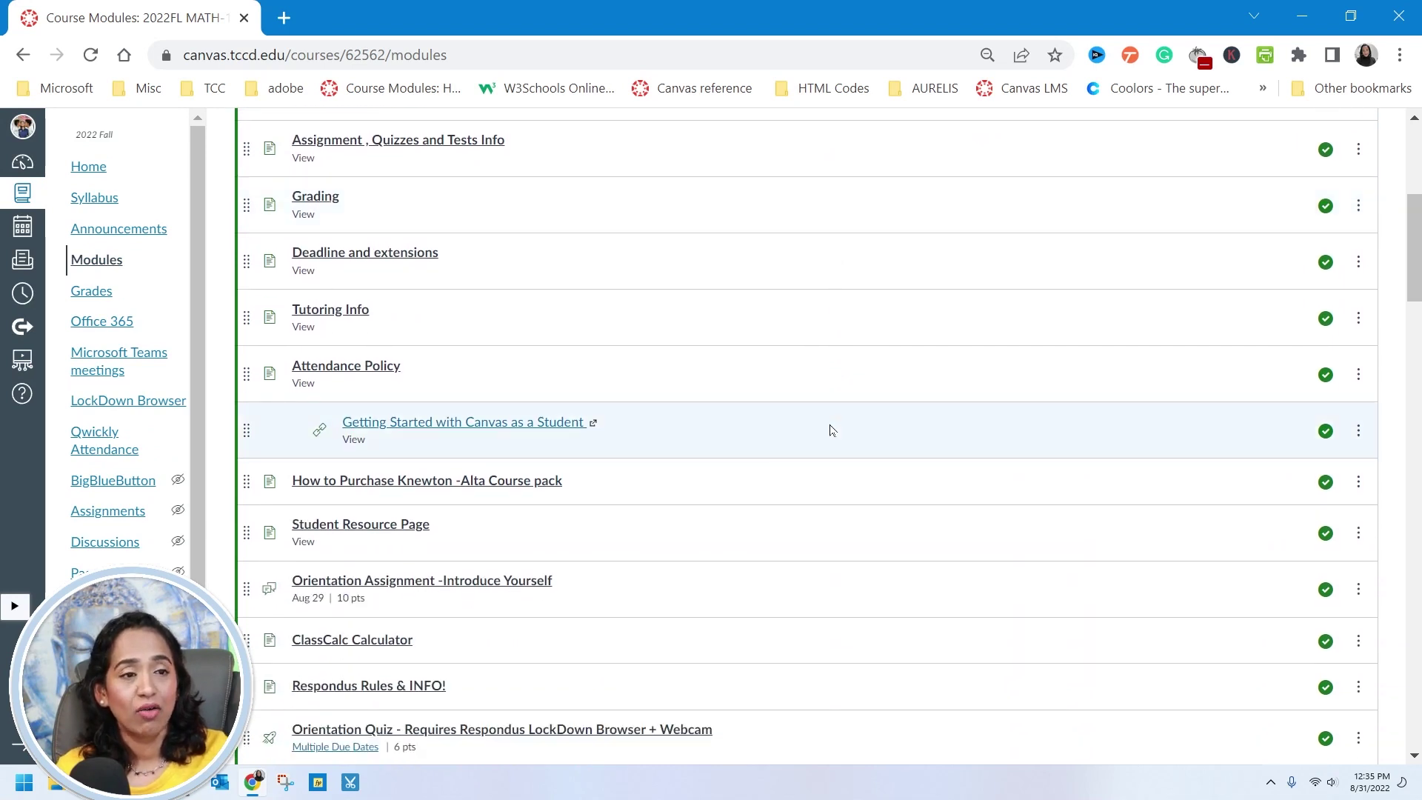
scroll(830, 429, down, 1)
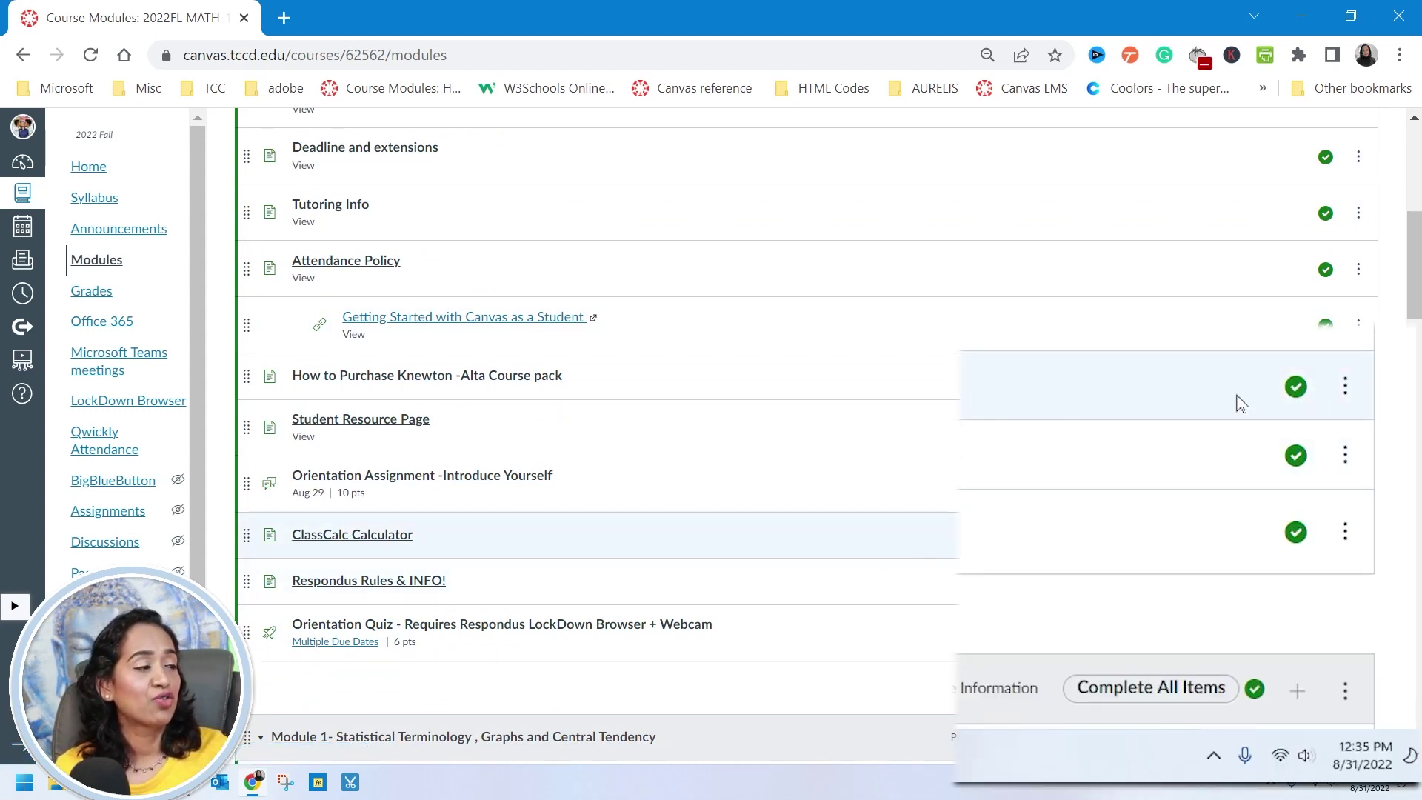
click(1345, 393)
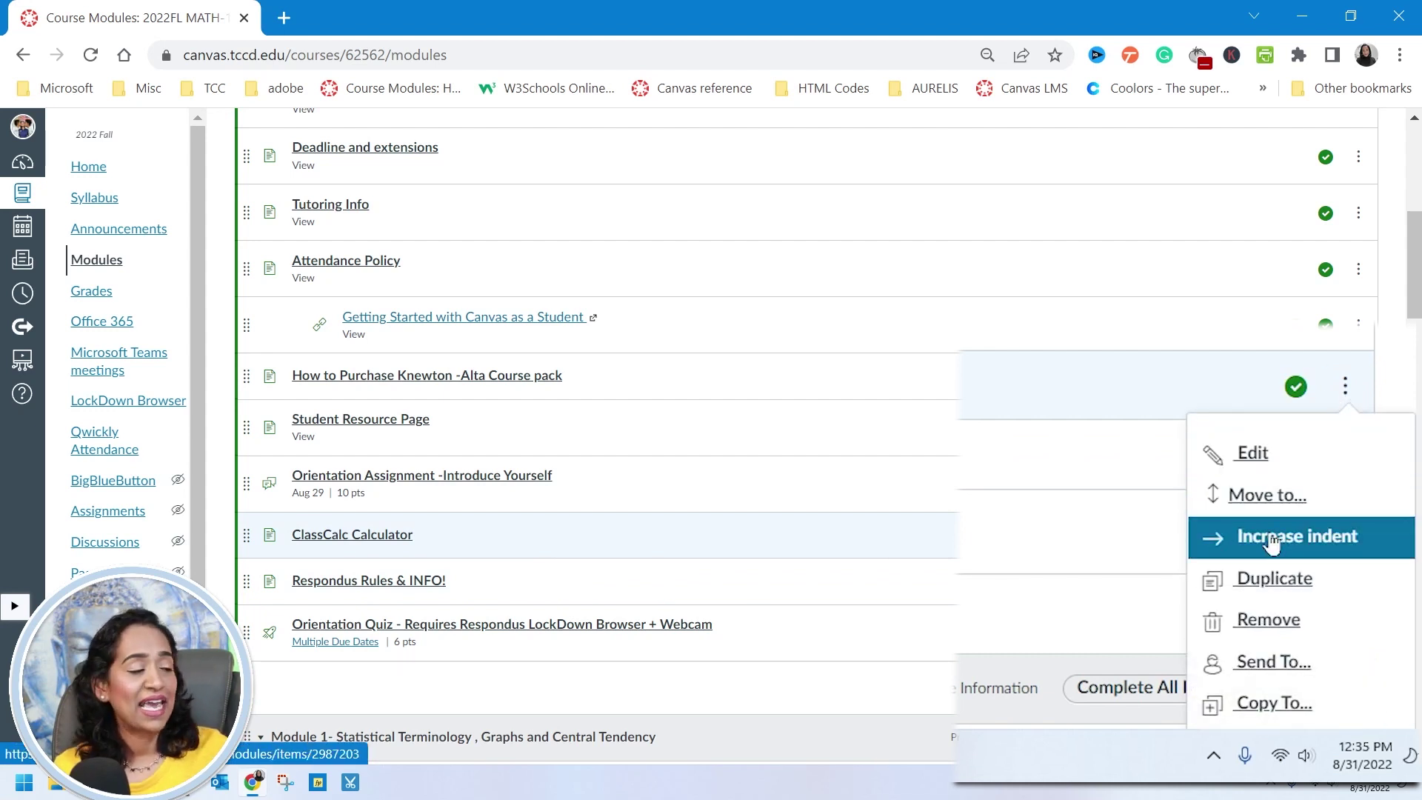
click(1280, 666)
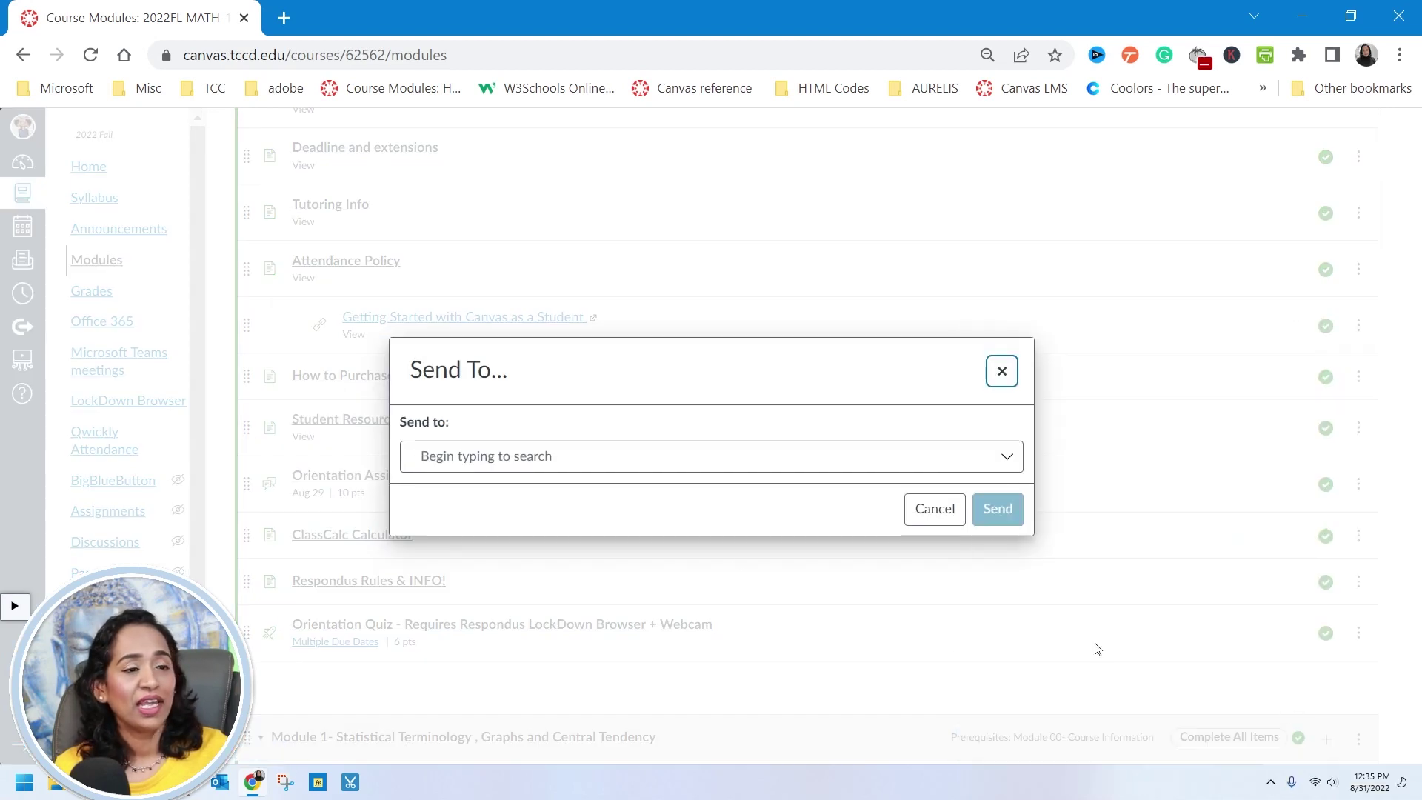
Step: Find the recipient by name, send them the ClassCalc Calculator page and dismiss the notification
click(738, 456)
text(b)
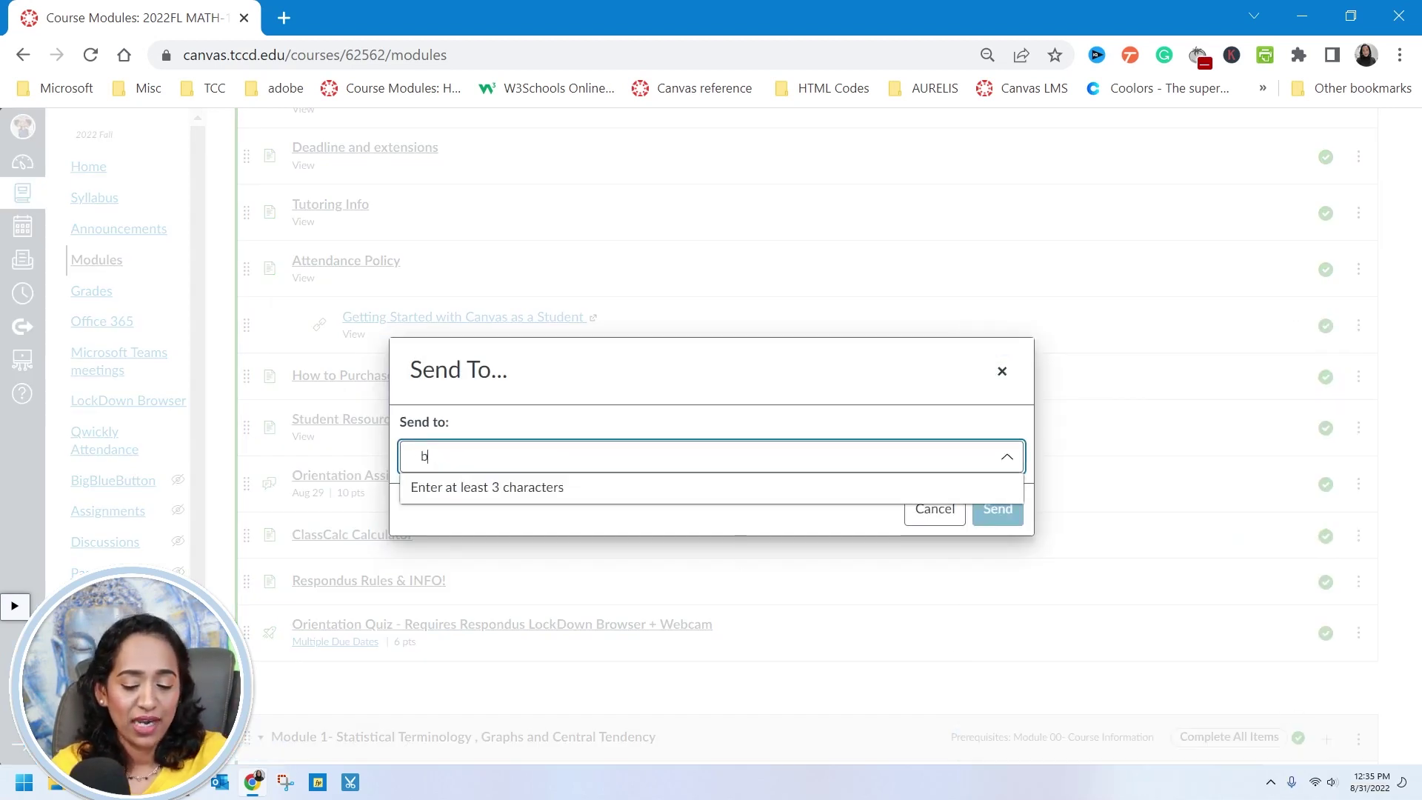
text(ha)
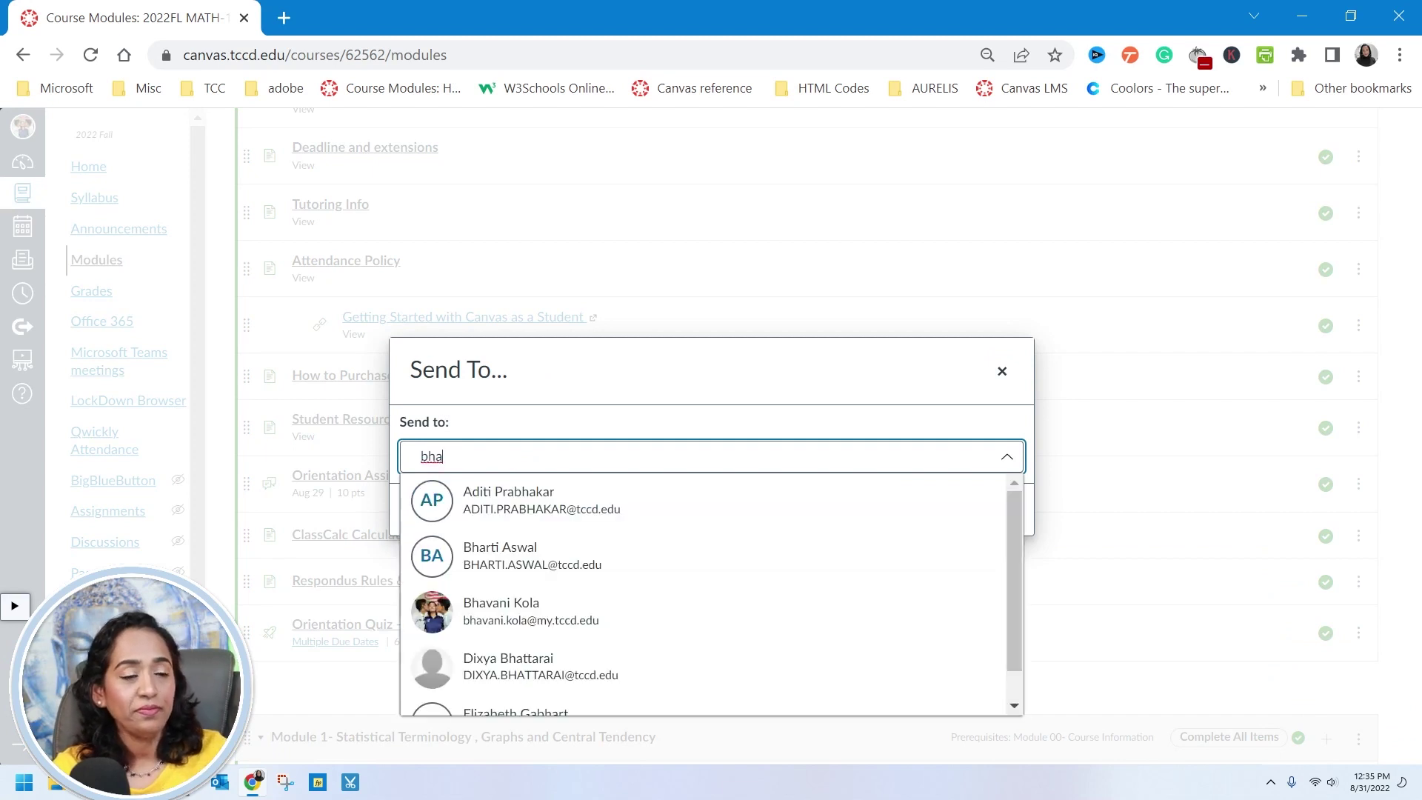
click(611, 607)
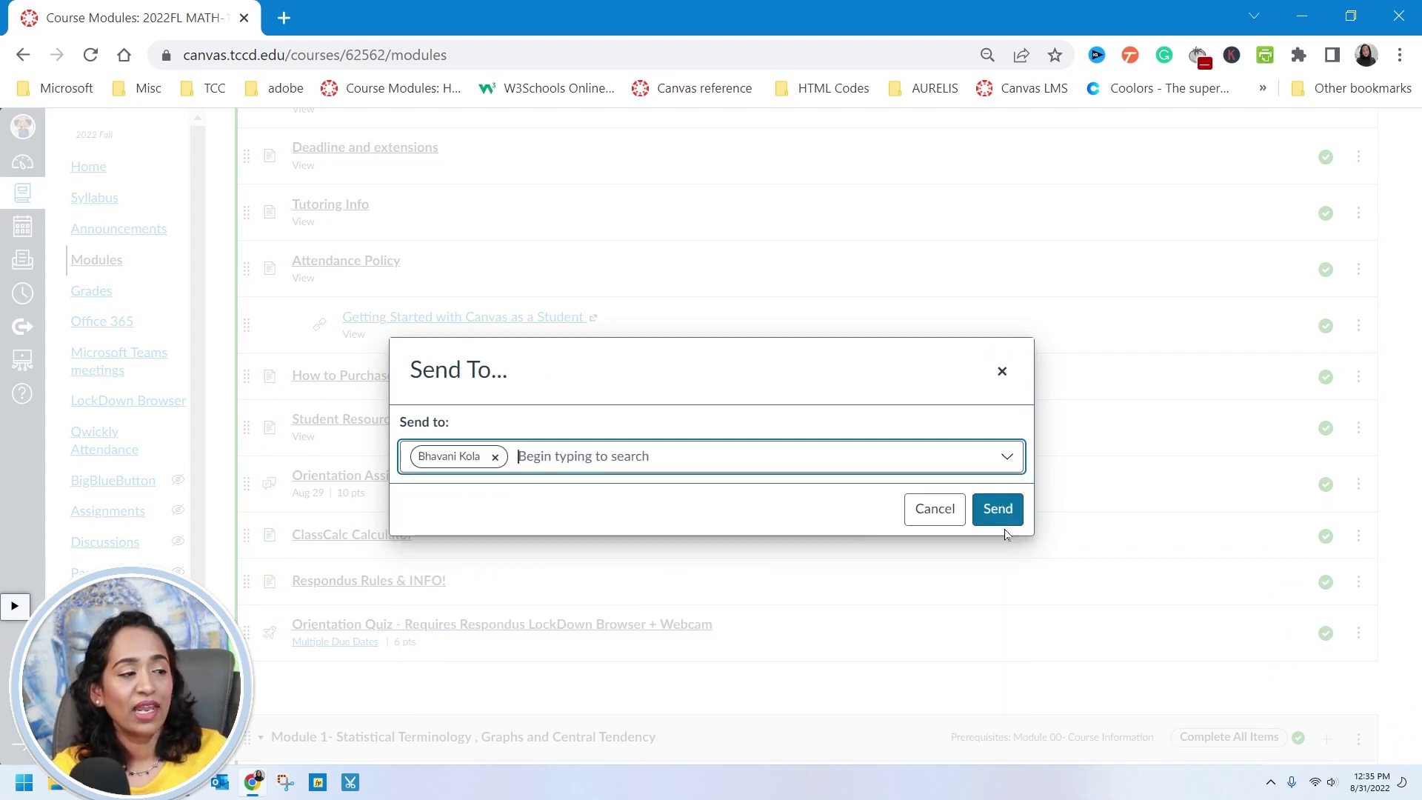
click(999, 509)
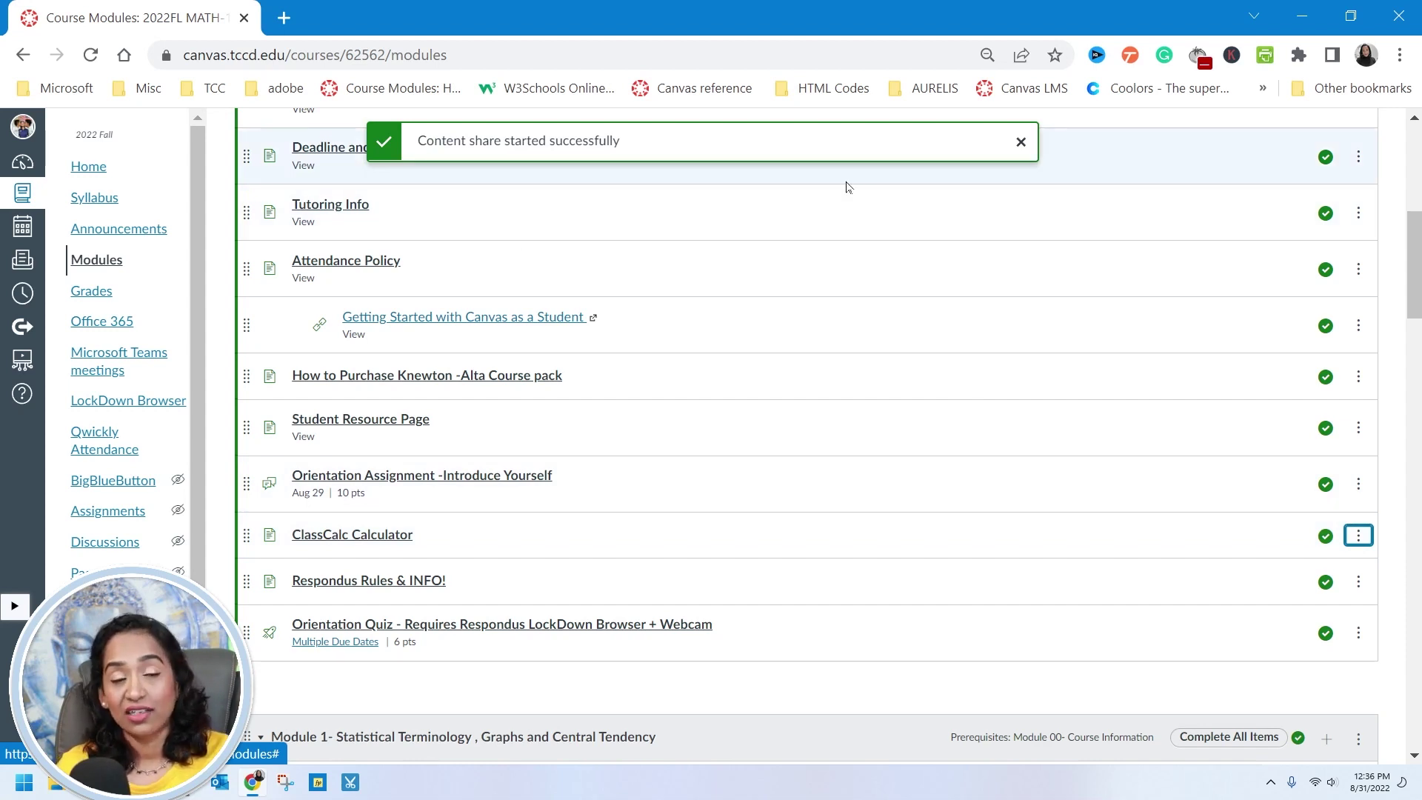
click(1021, 142)
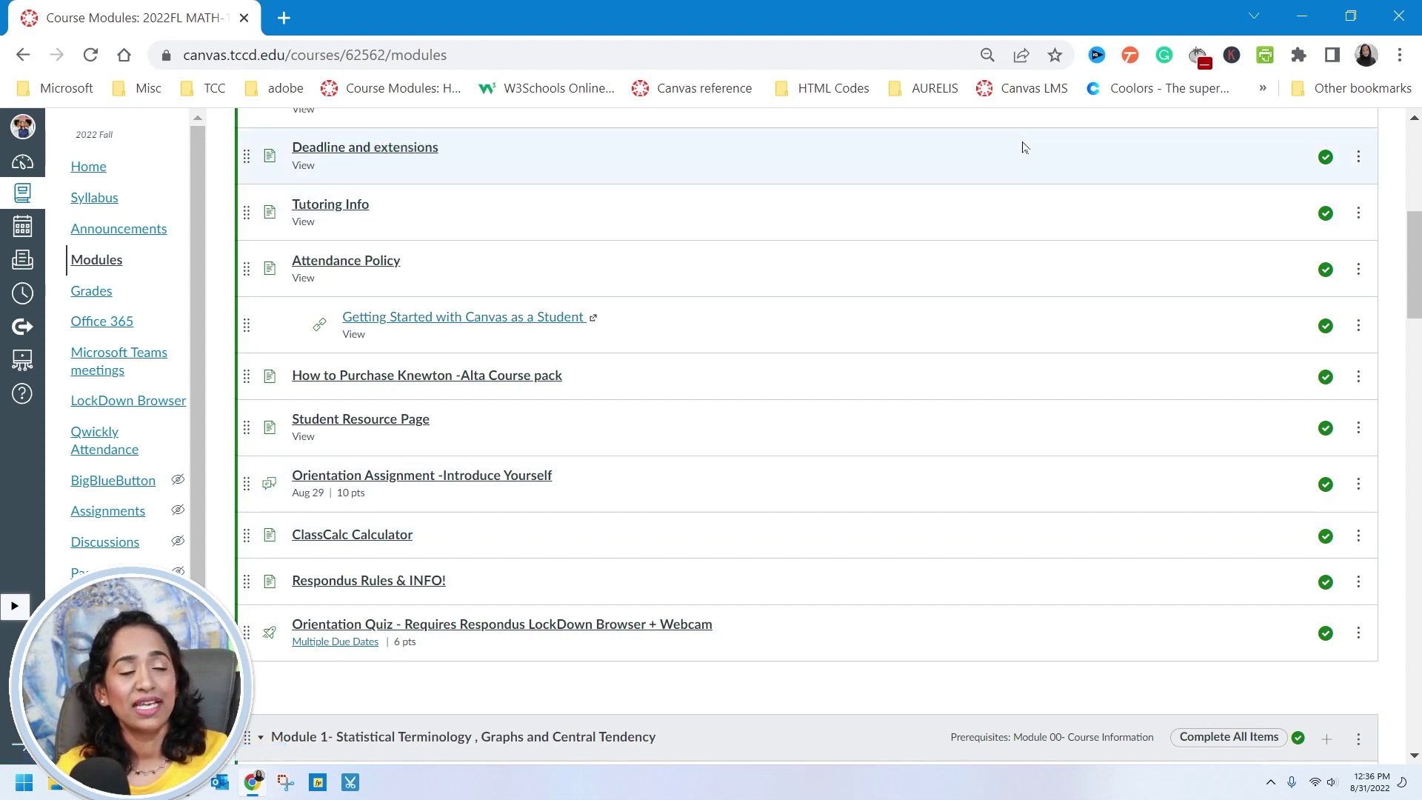
Step: Open the account's Shared Content page to see the received items
scroll(806, 180, down, 10)
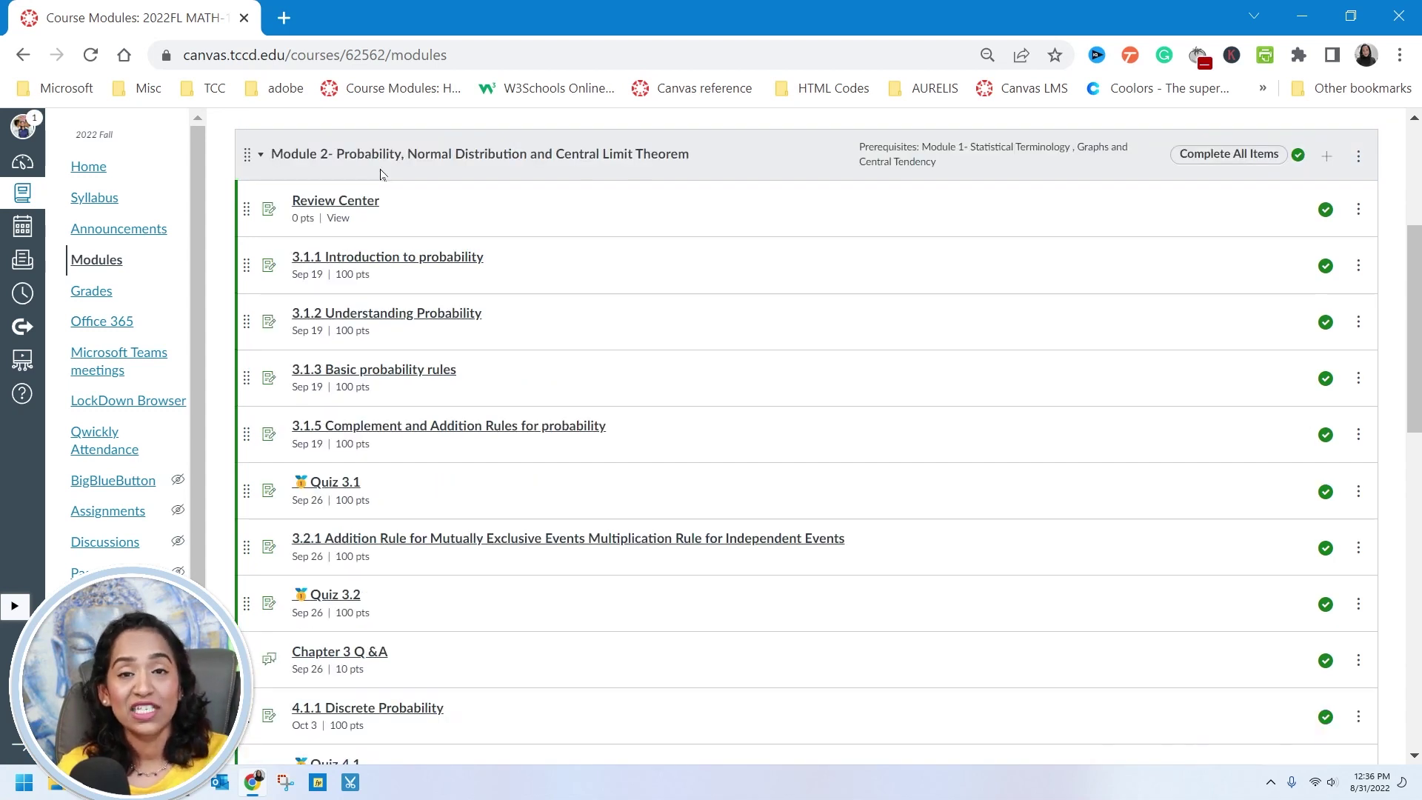
click(24, 127)
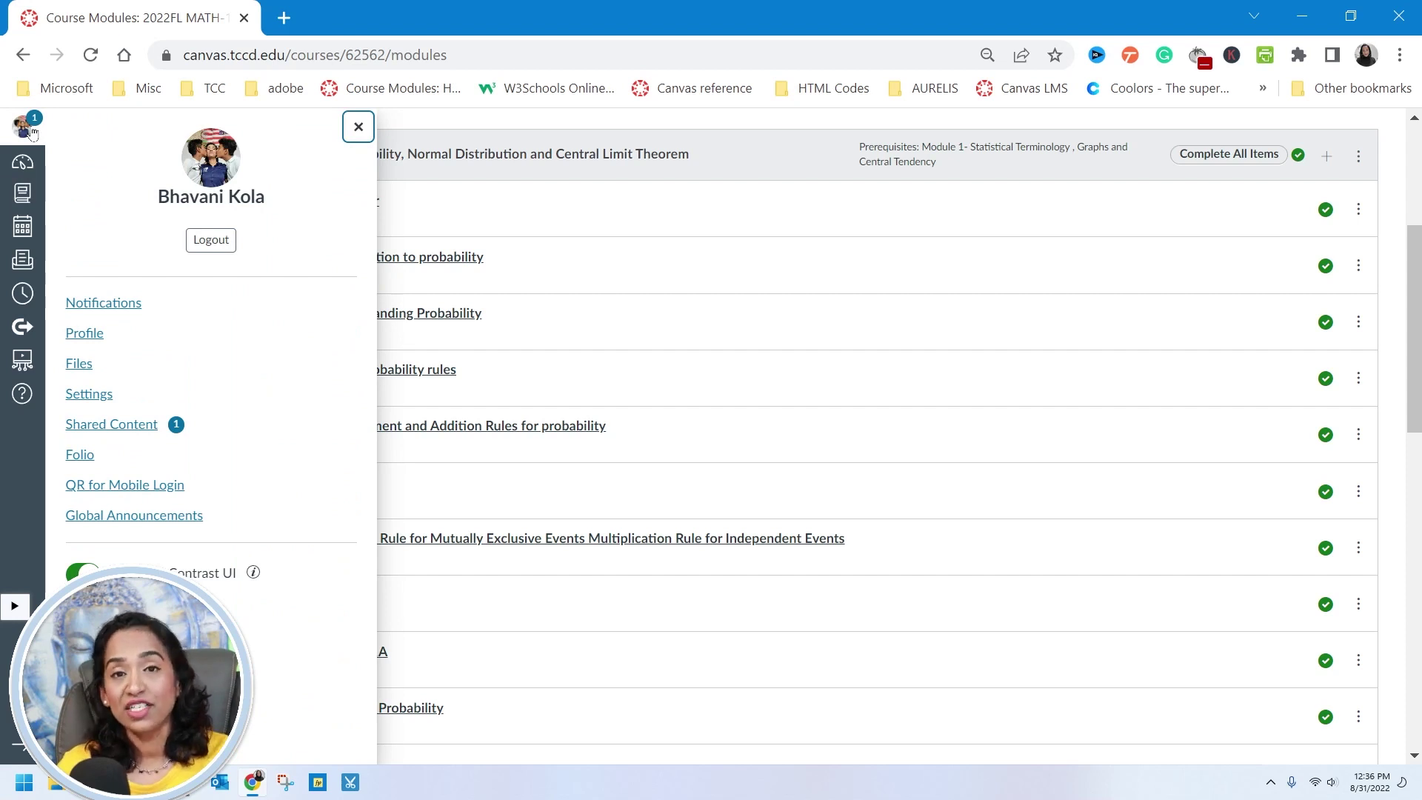
click(146, 433)
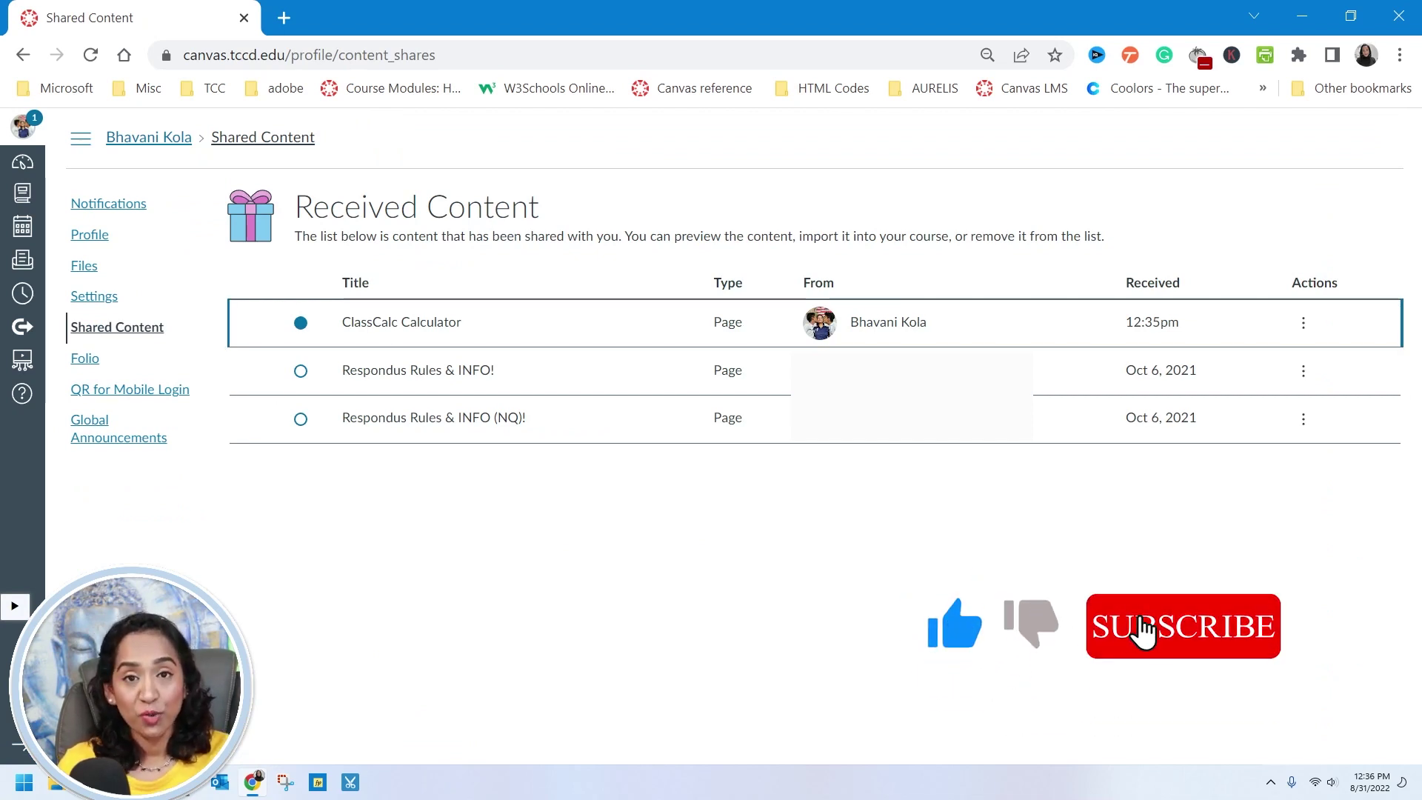
Step: View the import options for the received ClassCalc Calculator page and cancel the import
click(1303, 326)
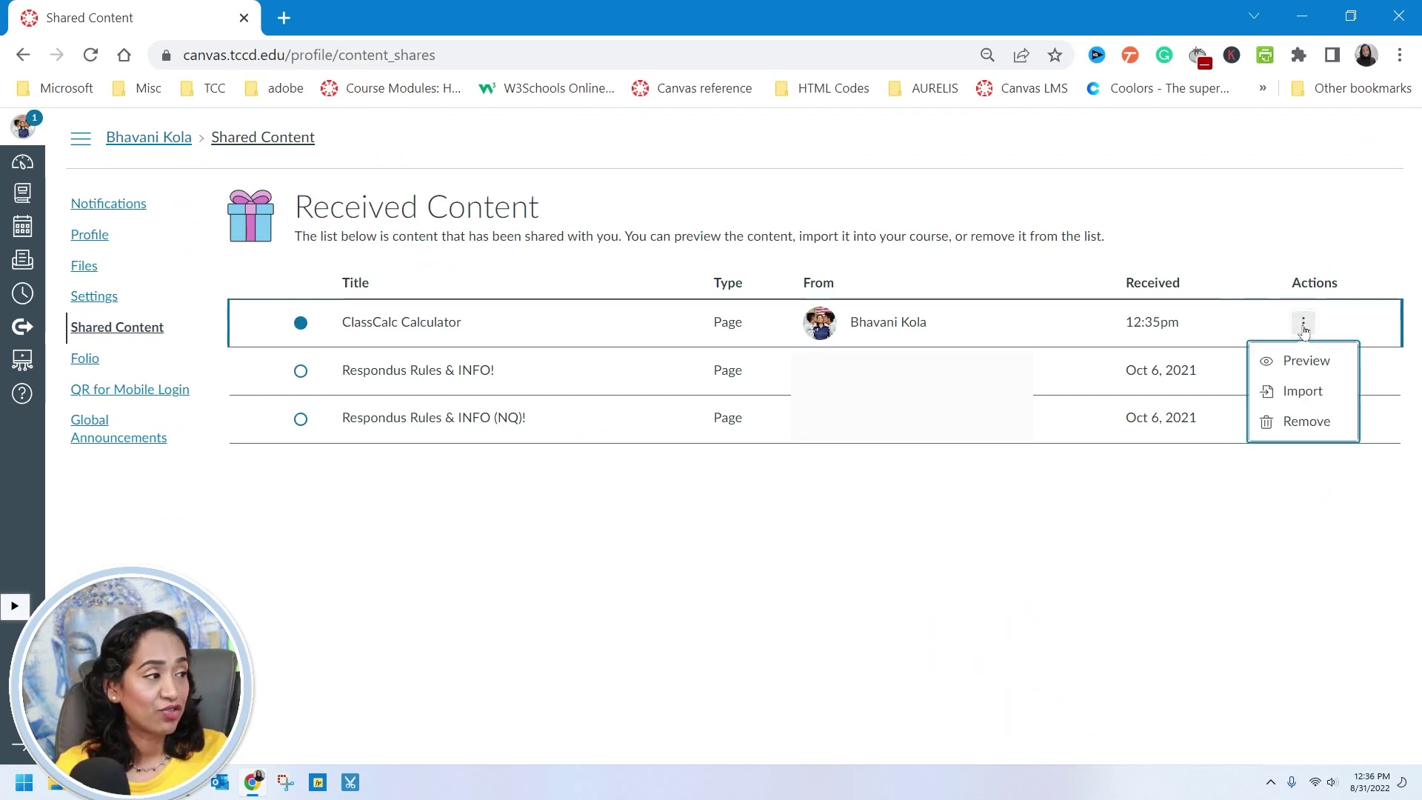
click(1303, 391)
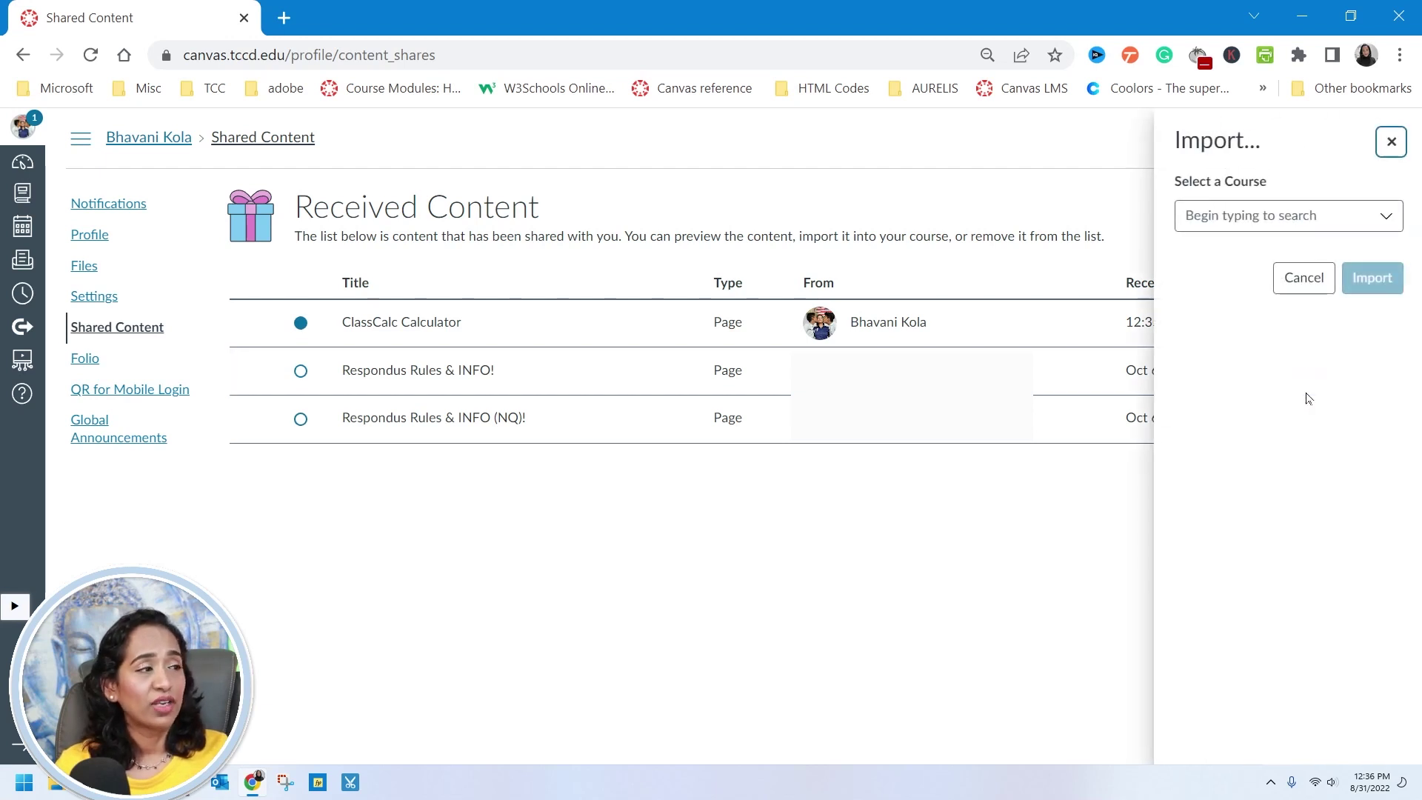
click(1303, 278)
click(1304, 326)
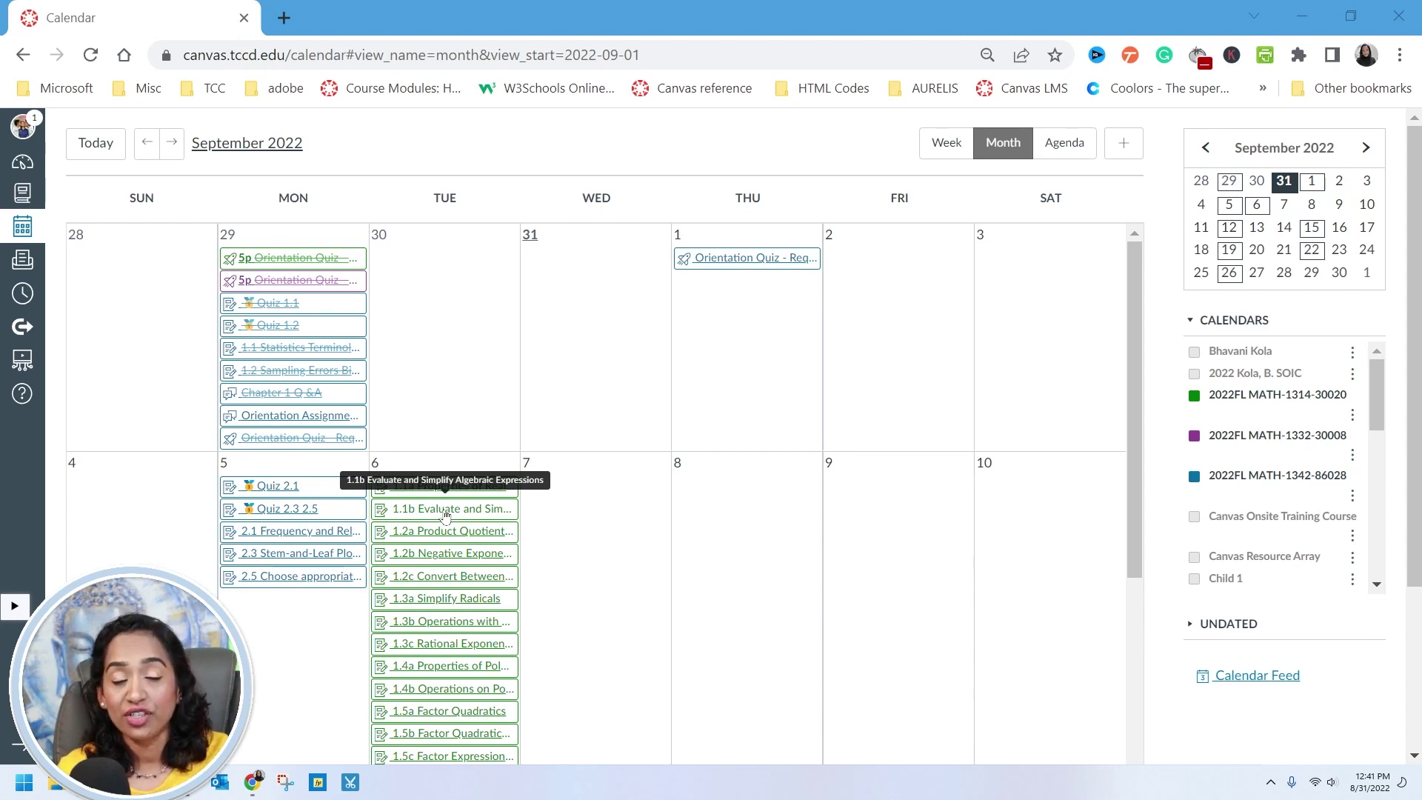
Step: Move the calendar assignment "1.1b Evaluate and Simplify Algebraic Expressions" to September 10, 2022, and reschedule it to December 13, 2022
drag(446, 516, 1051, 523)
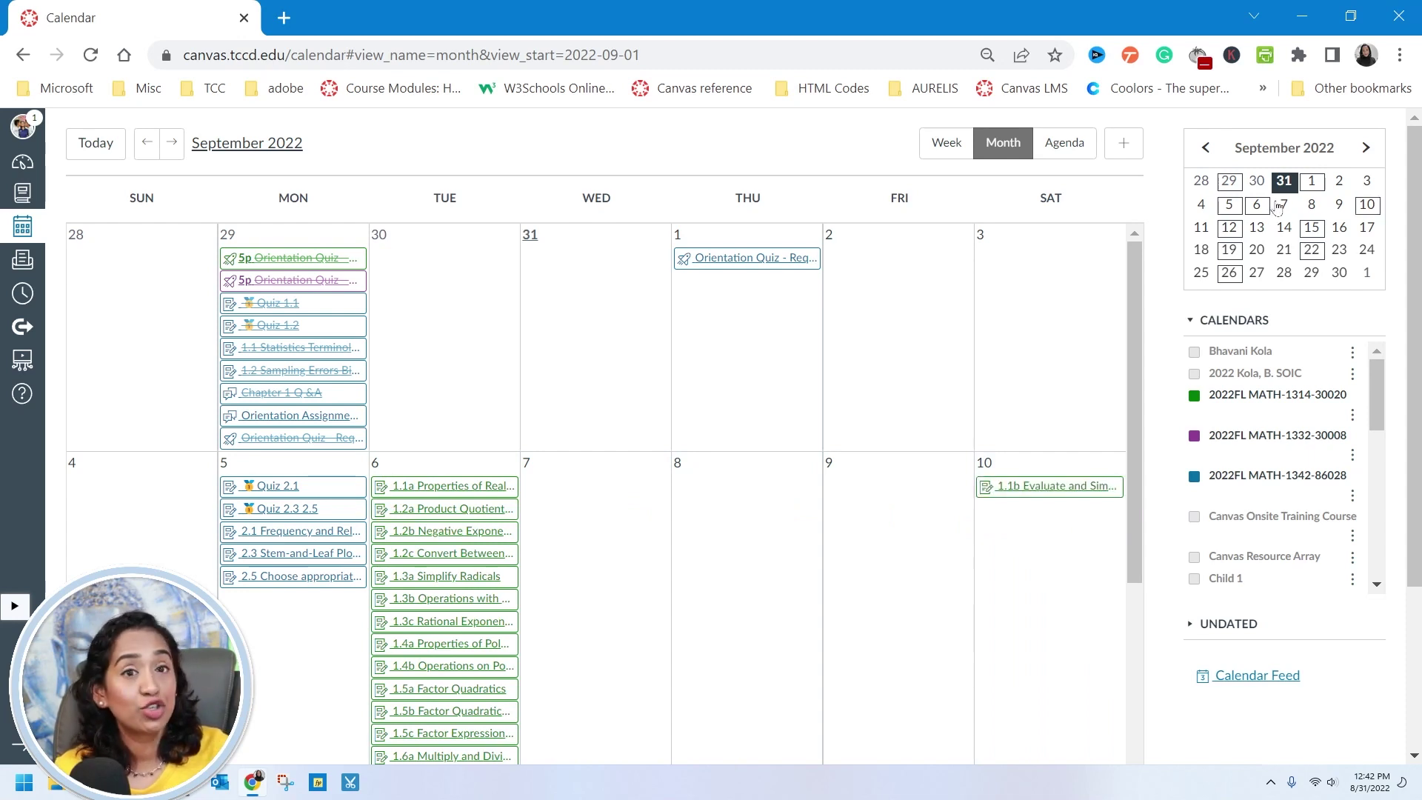
click(1366, 151)
click(1366, 151)
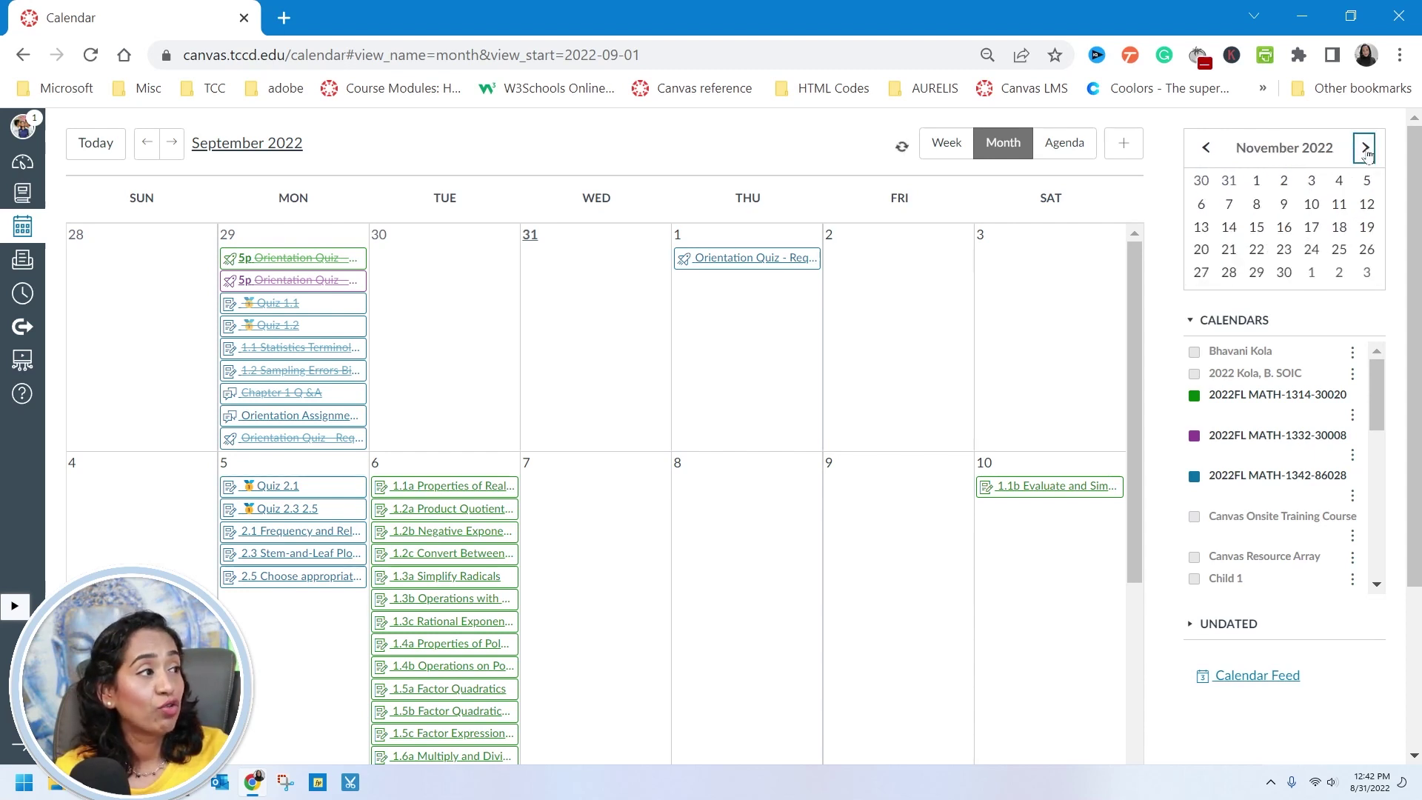
click(1366, 151)
drag(1044, 486, 1261, 233)
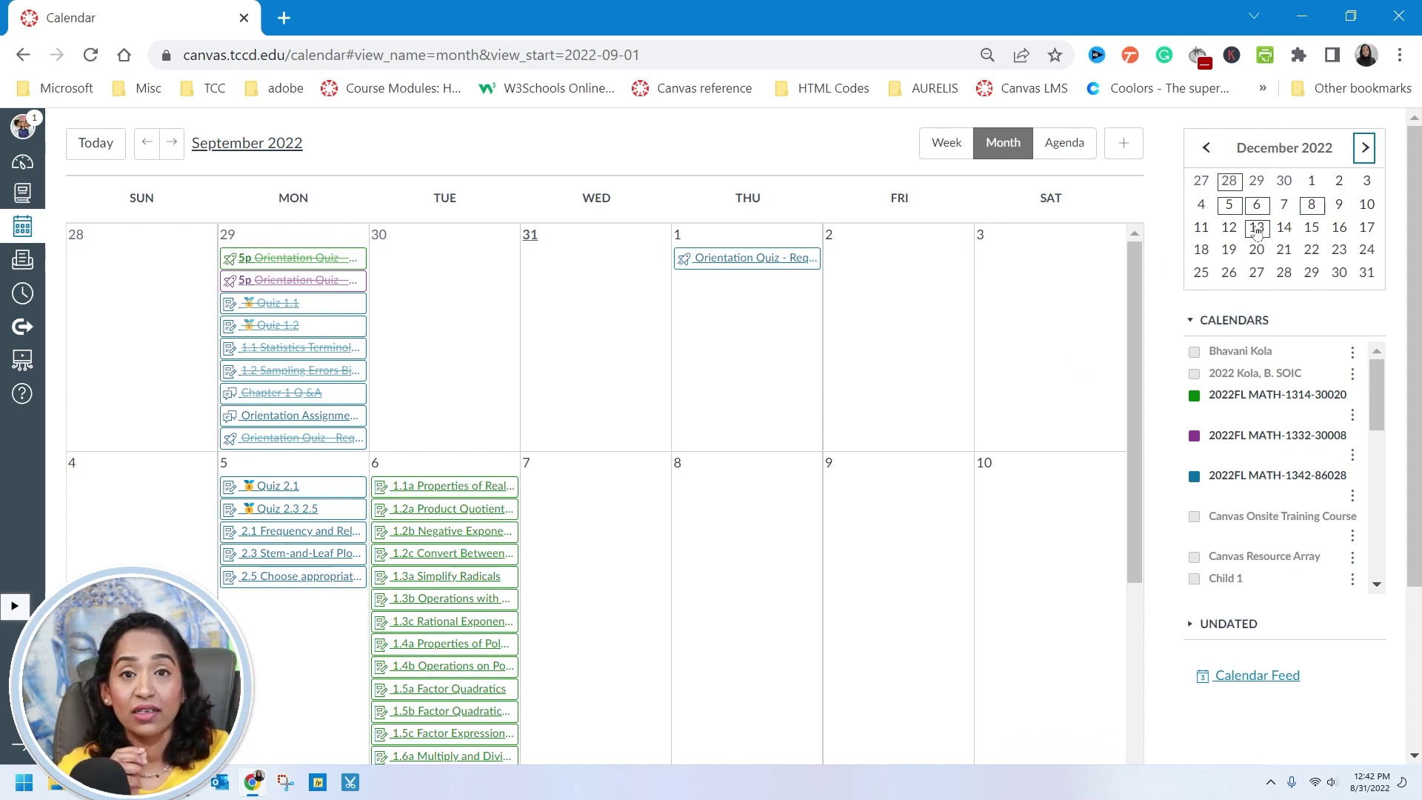
Step: Advance the main calendar's month view to December 2022
click(174, 154)
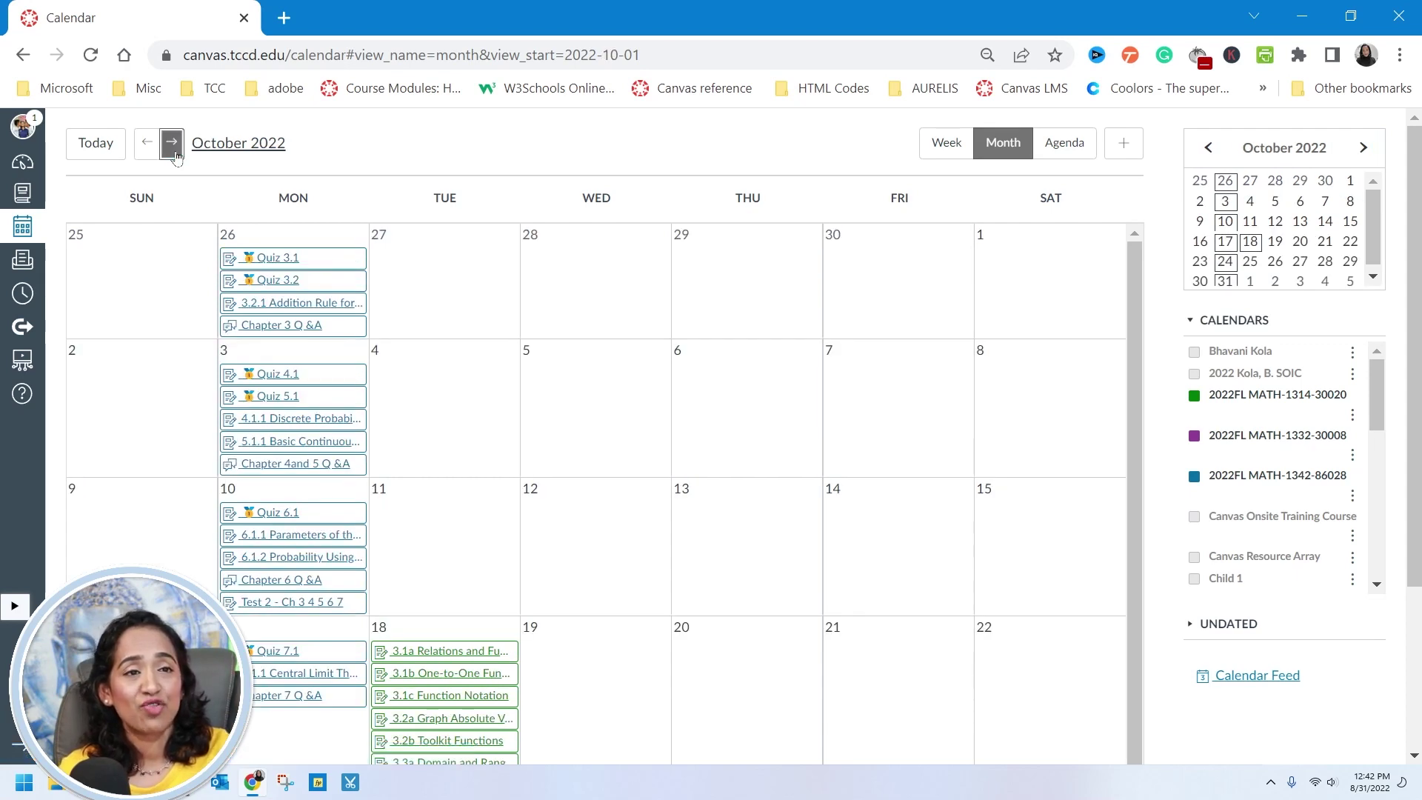
click(171, 143)
click(171, 143)
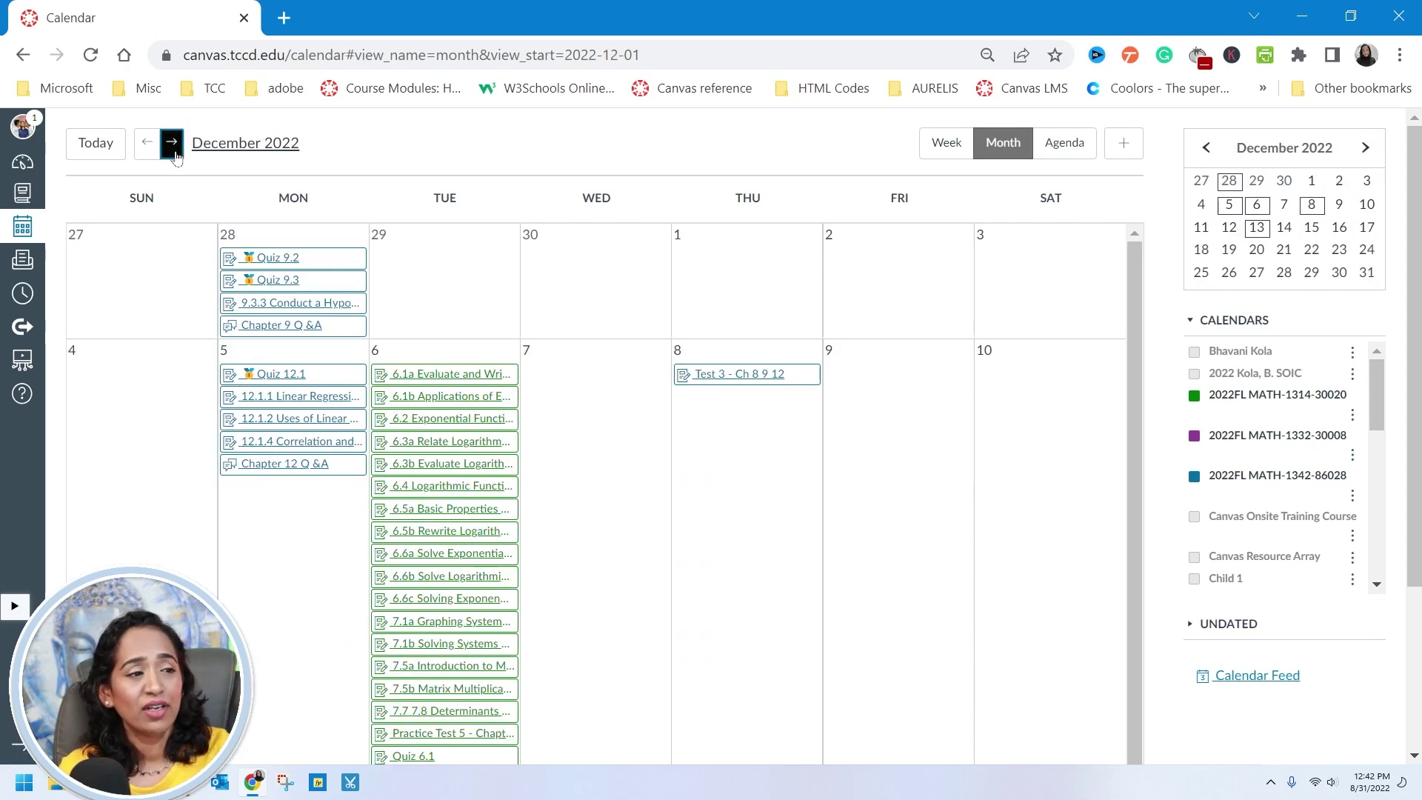
Step: Reschedule the calendar assignment "1.1b Evaluate and Simplify Algebraic Expressions" to December 8, 2022
scroll(892, 528, down, 5)
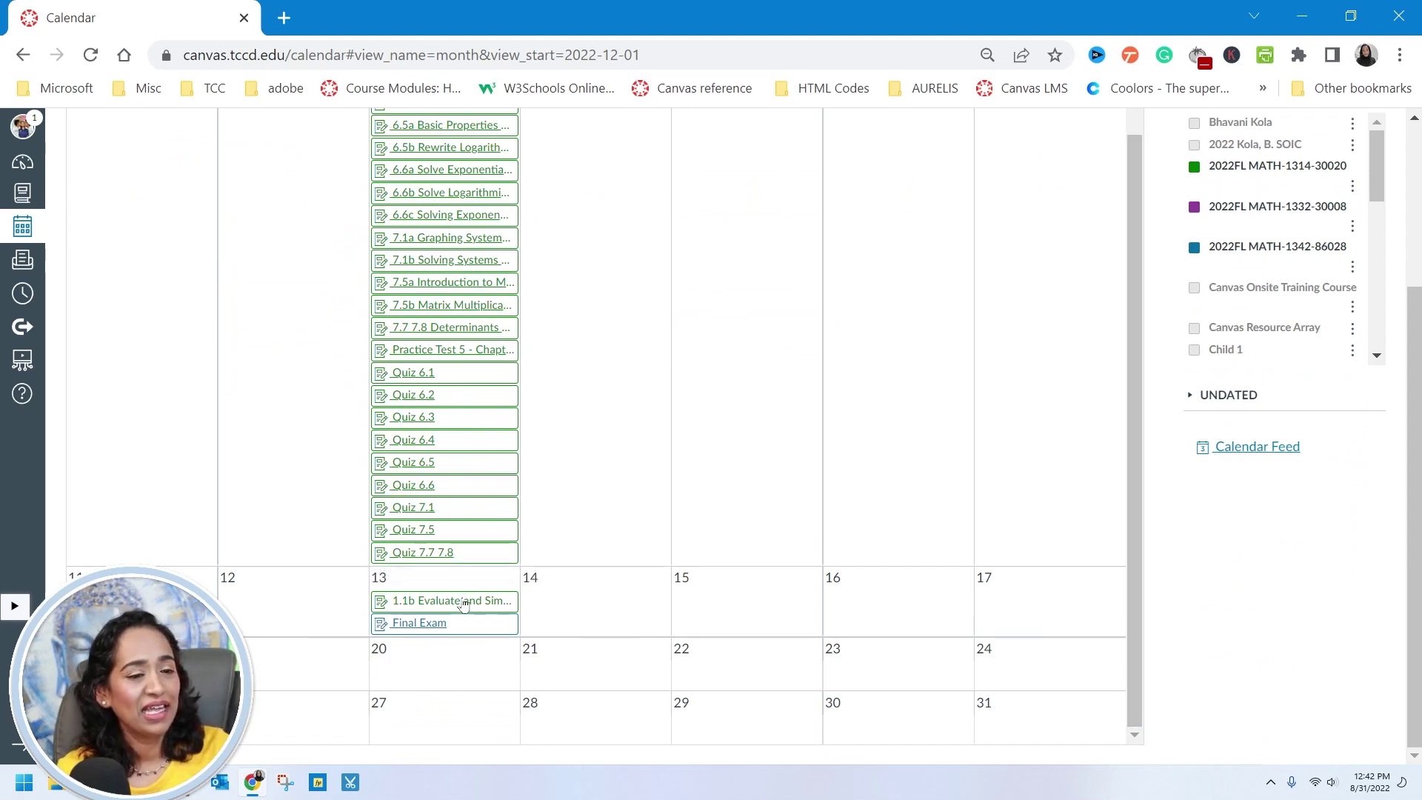
drag(464, 608, 763, 157)
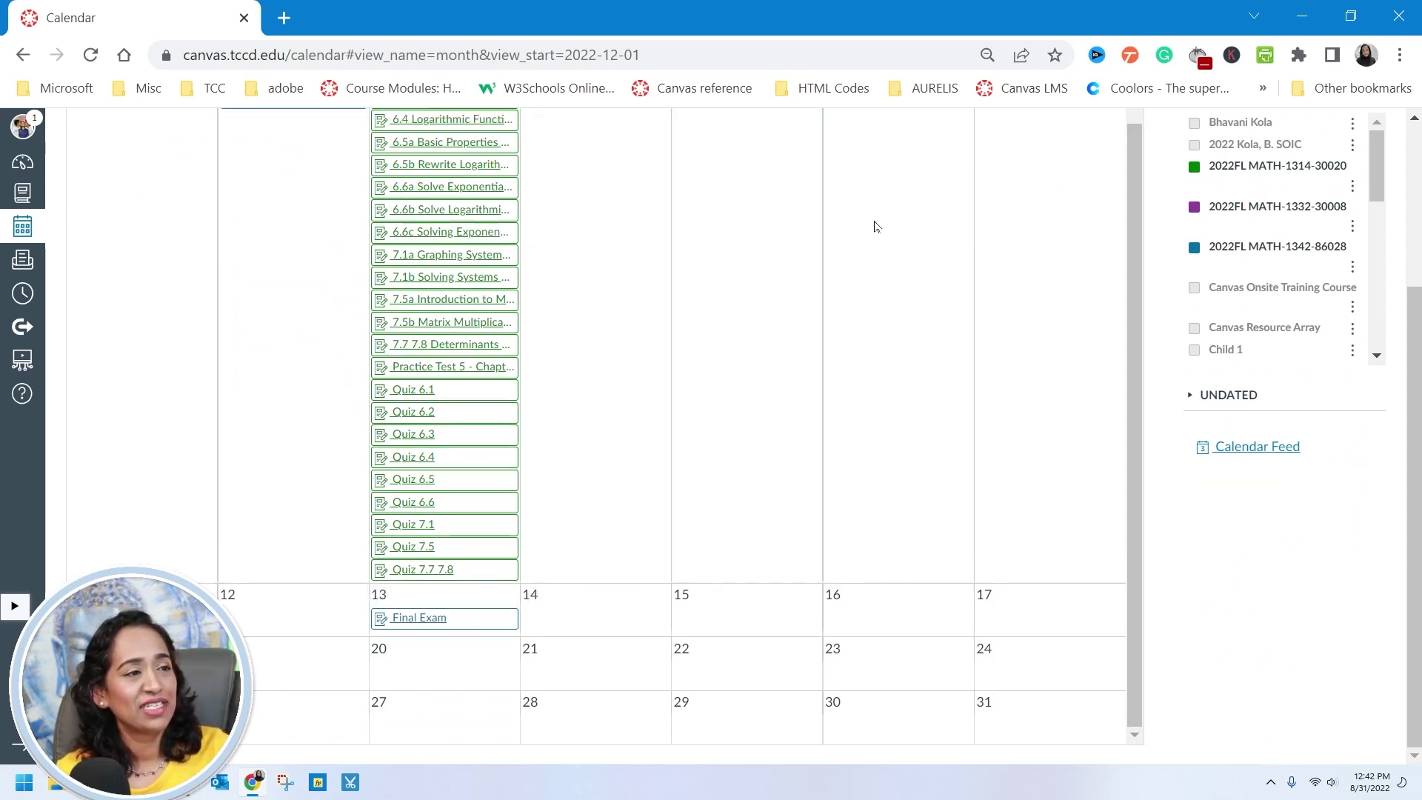
scroll(875, 224, up, 2)
scroll(1368, 265, up, 3)
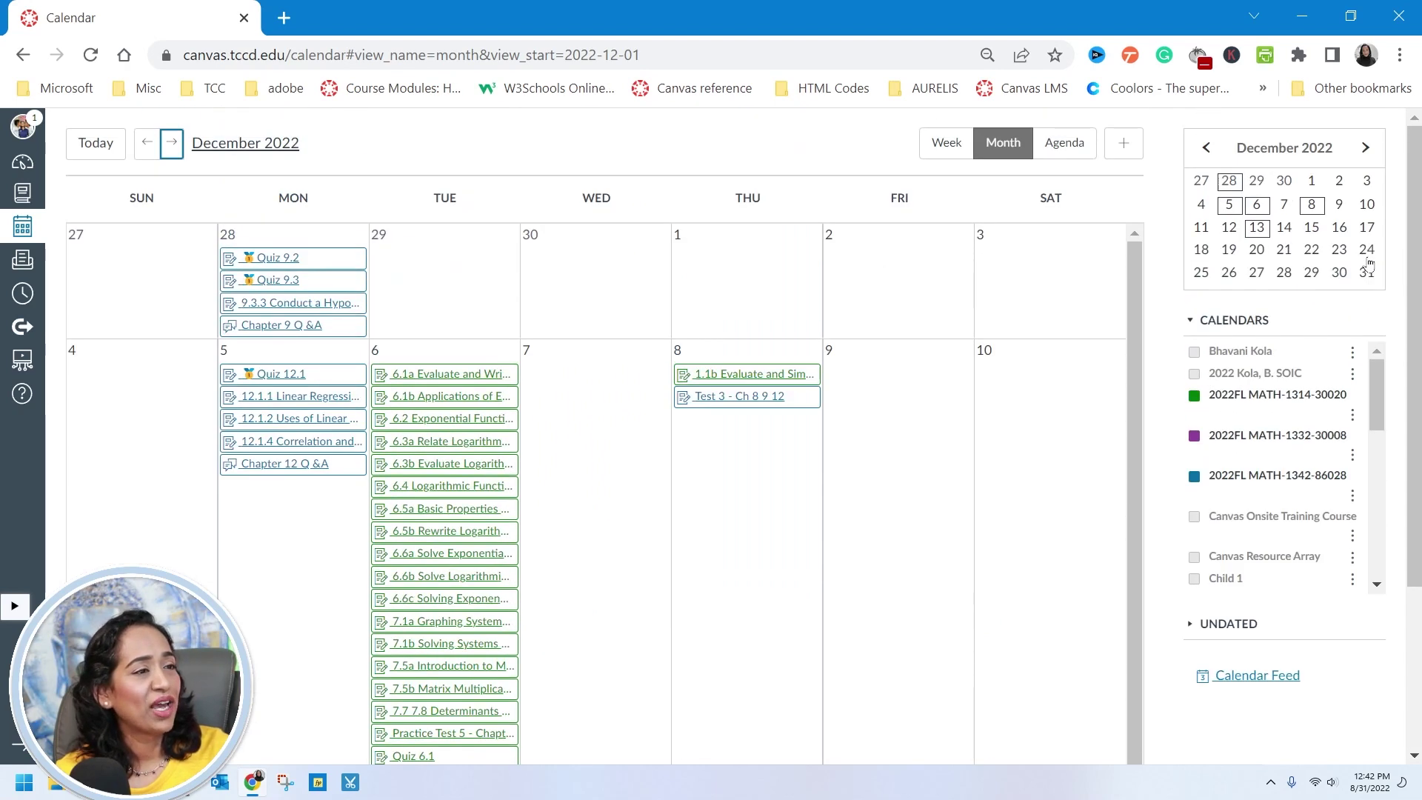
Step: Set the mini calendar to September 2022 and move the assignment "1.1b Evaluate and Simplify Algebraic Expressions" to September 6, 2022
click(1206, 149)
click(1208, 148)
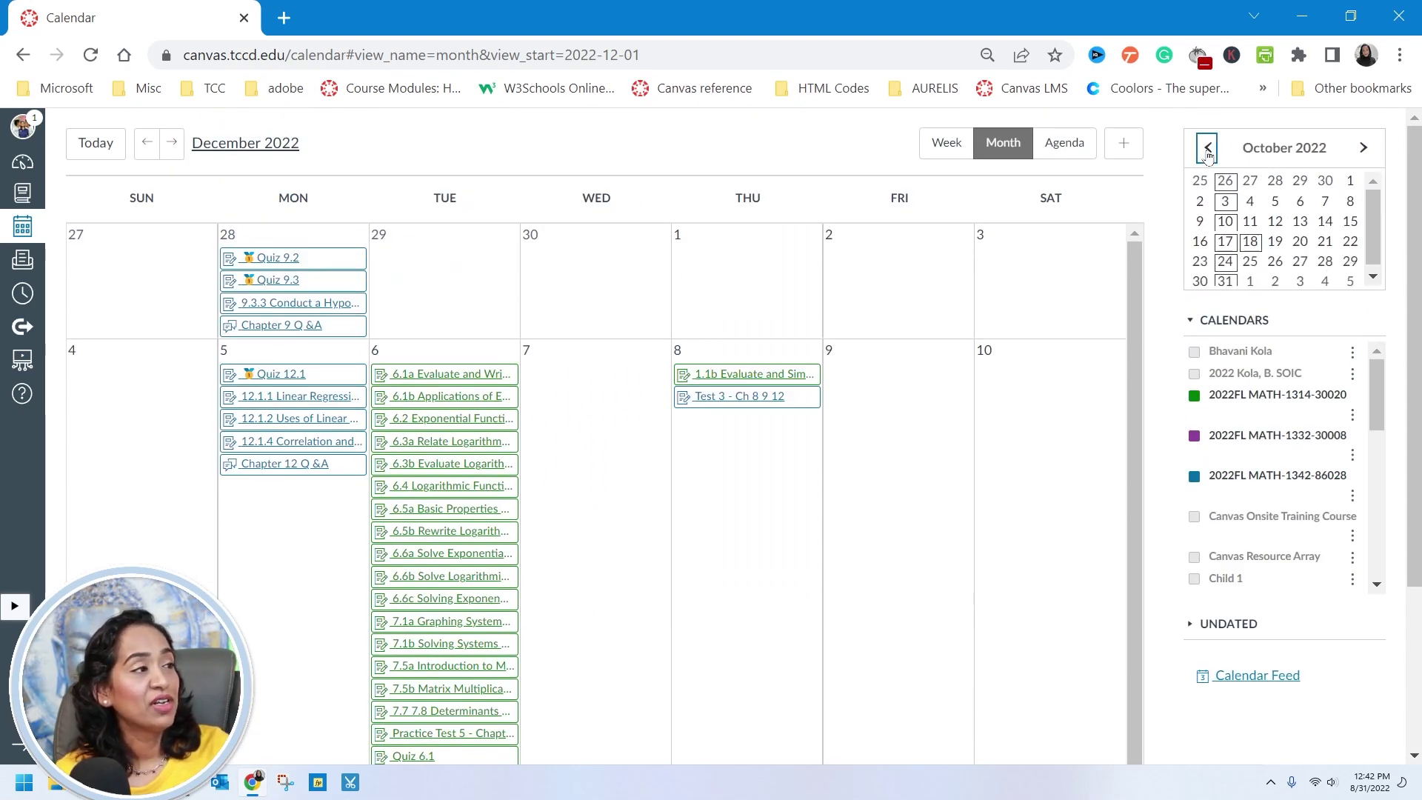
click(1207, 148)
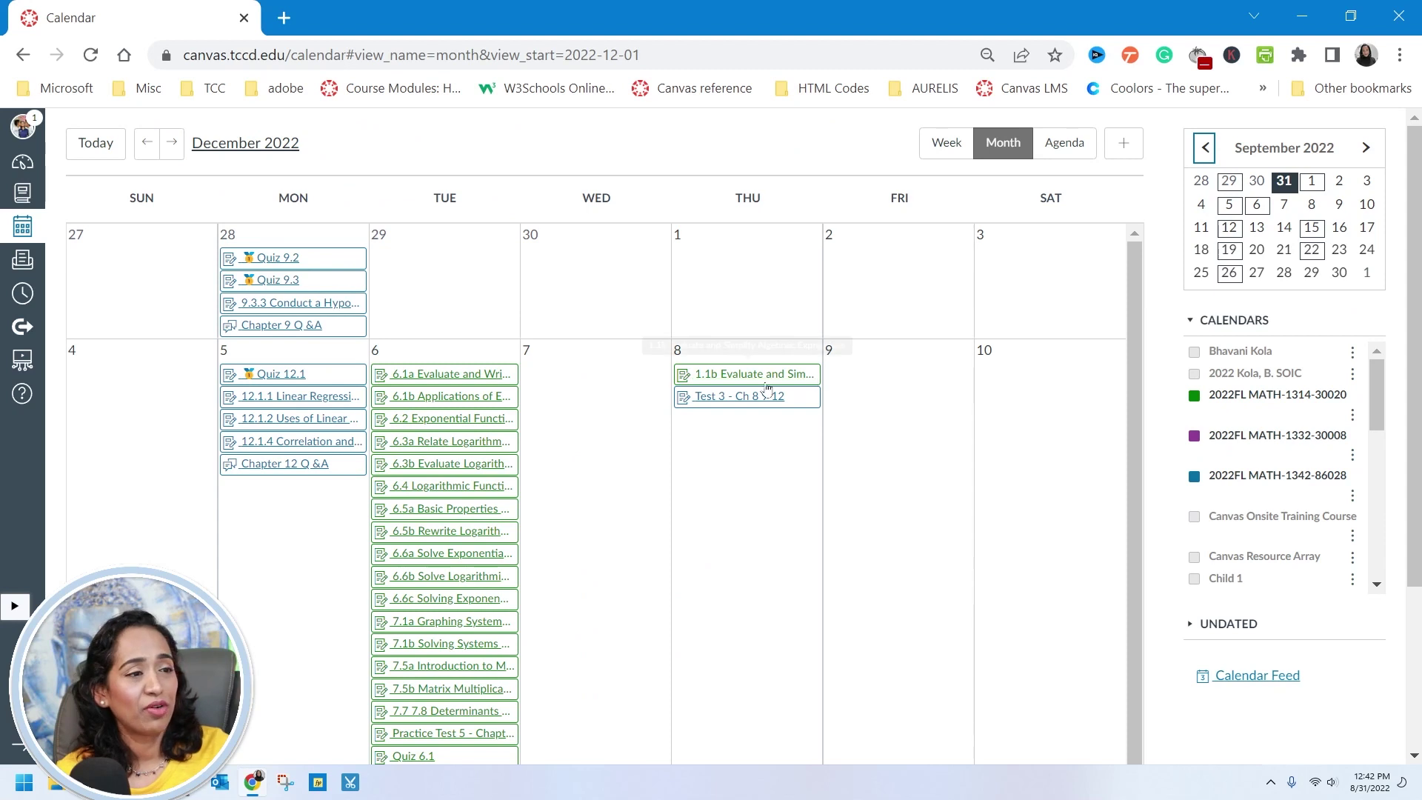
drag(763, 380, 1263, 210)
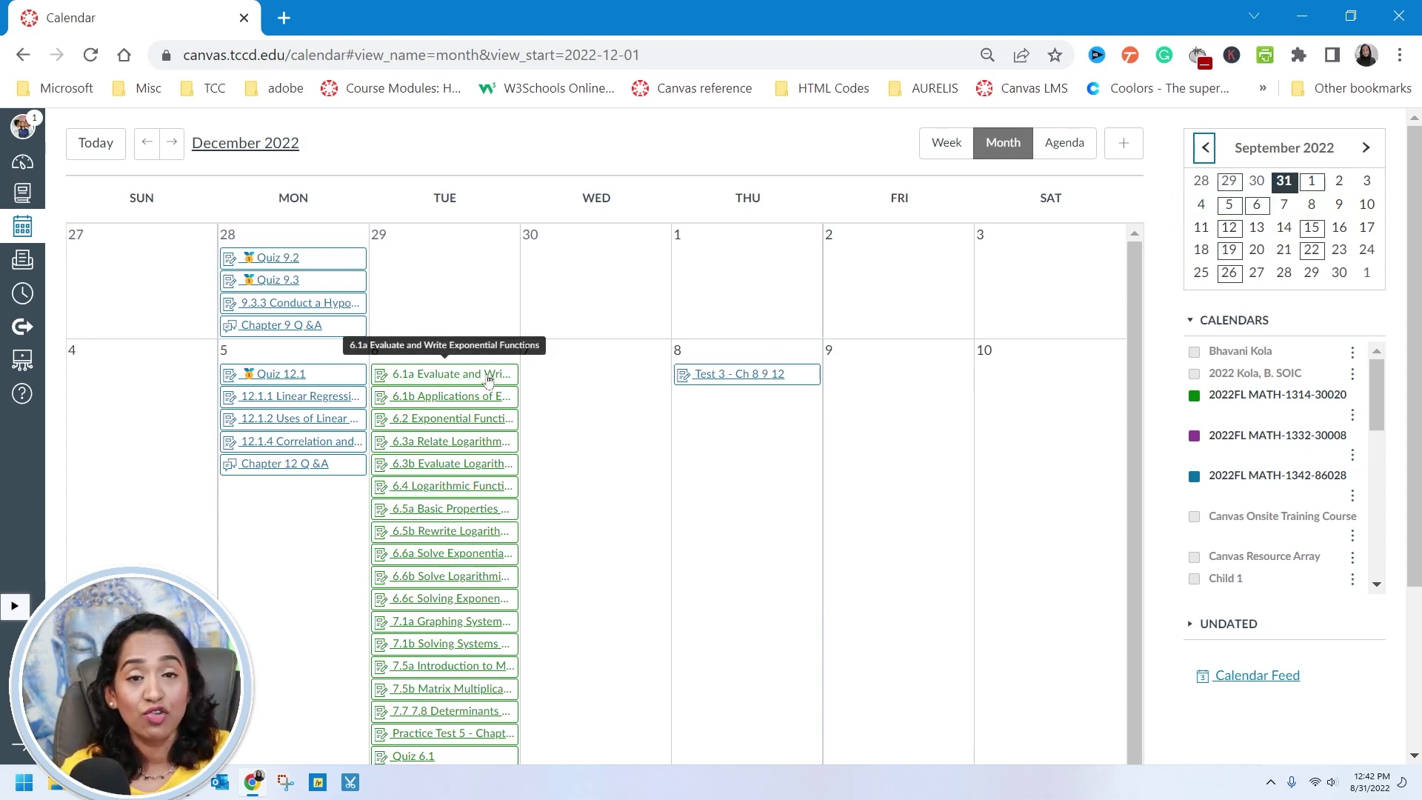
click(1366, 148)
click(1366, 148)
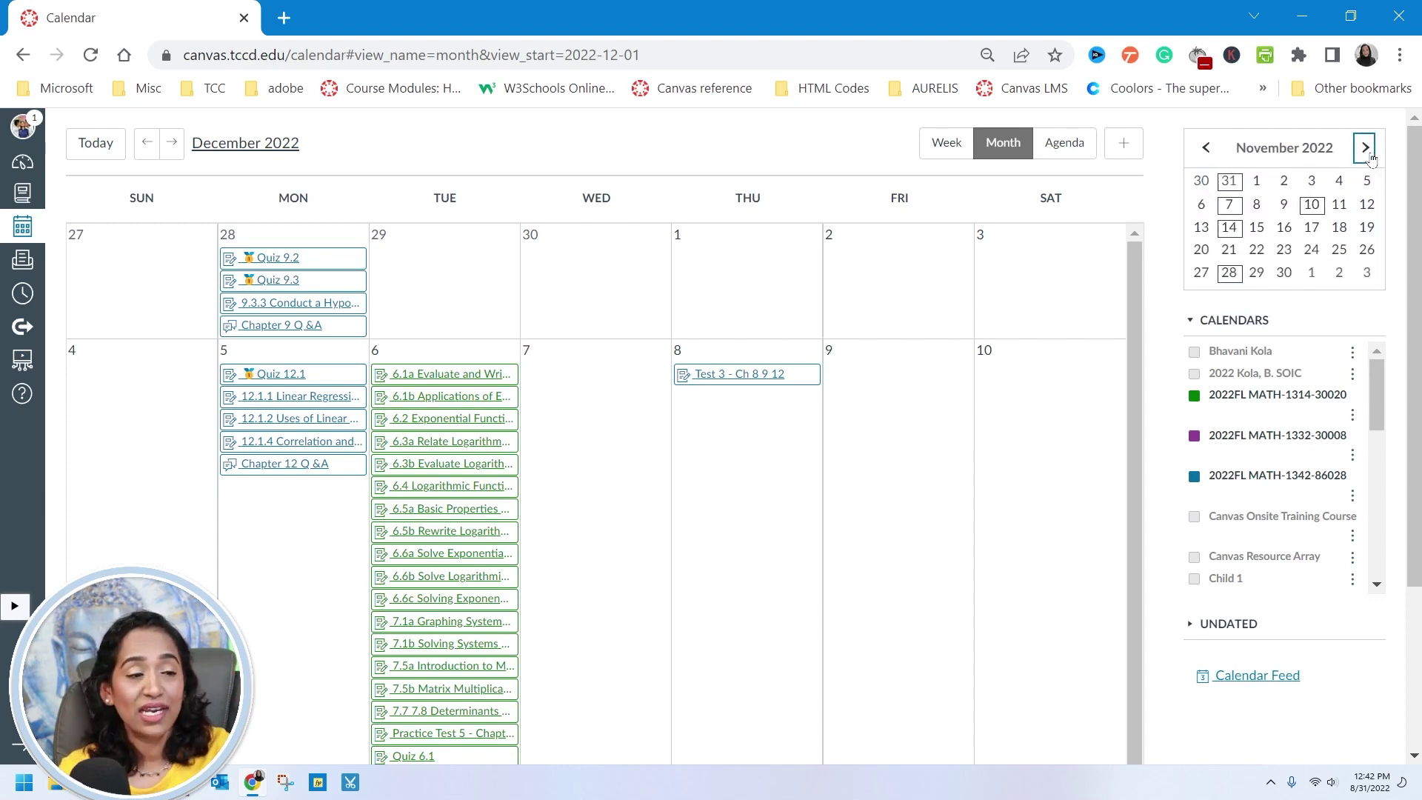
mouse_move(449, 374)
mouse_down()
mouse_move(452, 345)
mouse_move(1151, 318)
mouse_move(453, 373)
mouse_up()
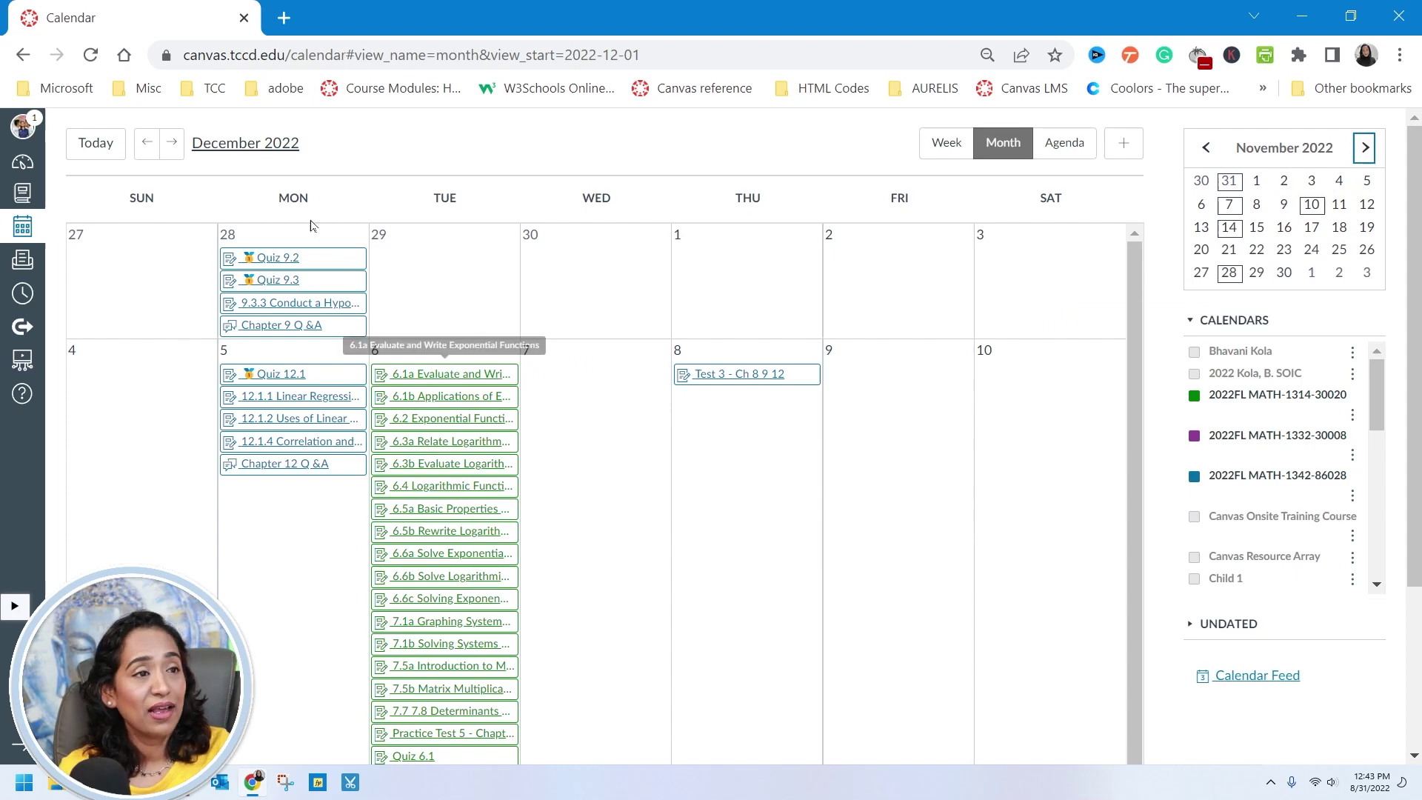
Step: Return the main calendar's month view to September 2022 to check the assignments on September 6
click(145, 146)
click(145, 146)
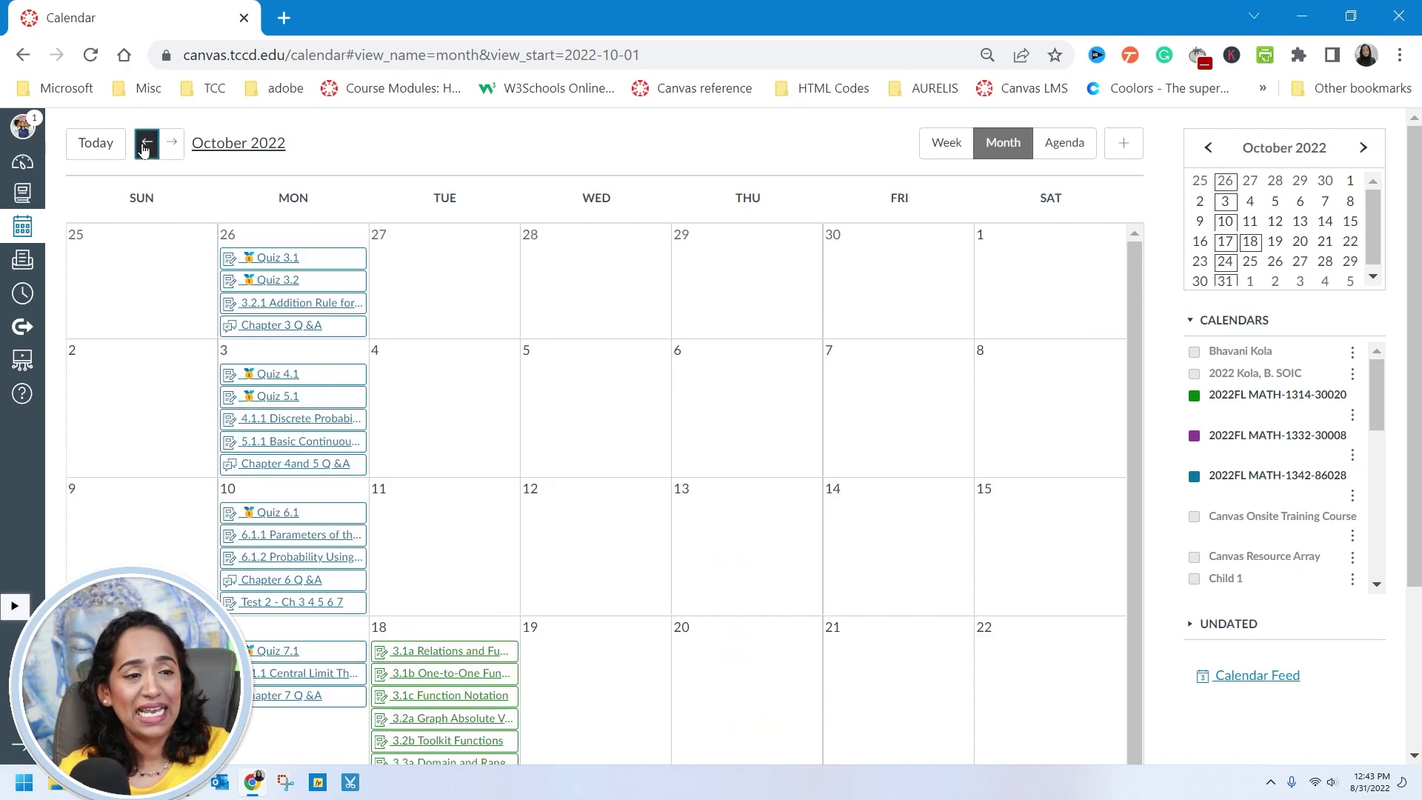
click(145, 145)
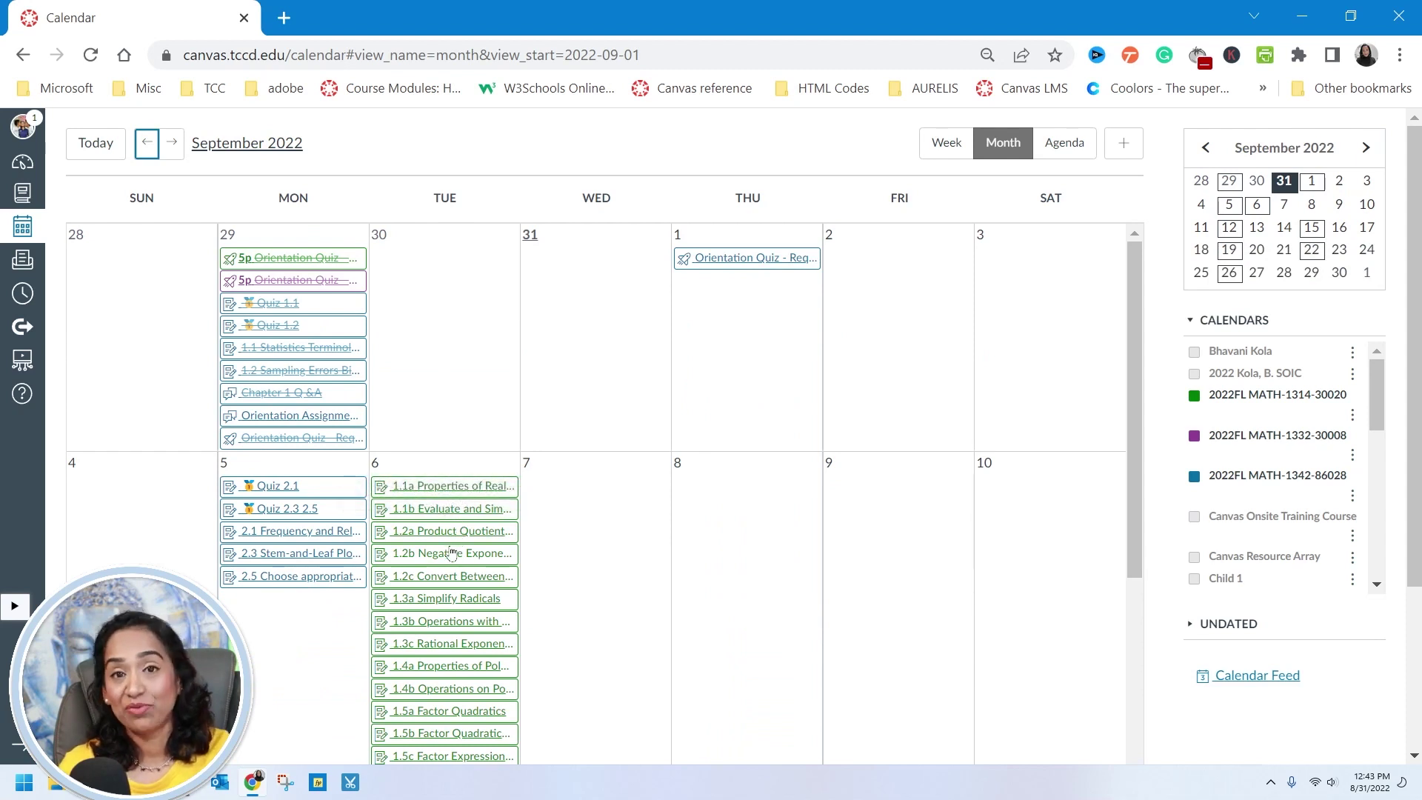
mouse_move(449, 524)
mouse_down()
mouse_move(867, 548)
mouse_move(956, 537)
mouse_move(880, 544)
mouse_move(389, 505)
mouse_move(458, 516)
mouse_move(1158, 302)
mouse_move(1287, 209)
mouse_move(1348, 217)
mouse_move(1341, 200)
mouse_move(1359, 199)
mouse_move(528, 511)
mouse_move(458, 520)
mouse_up()
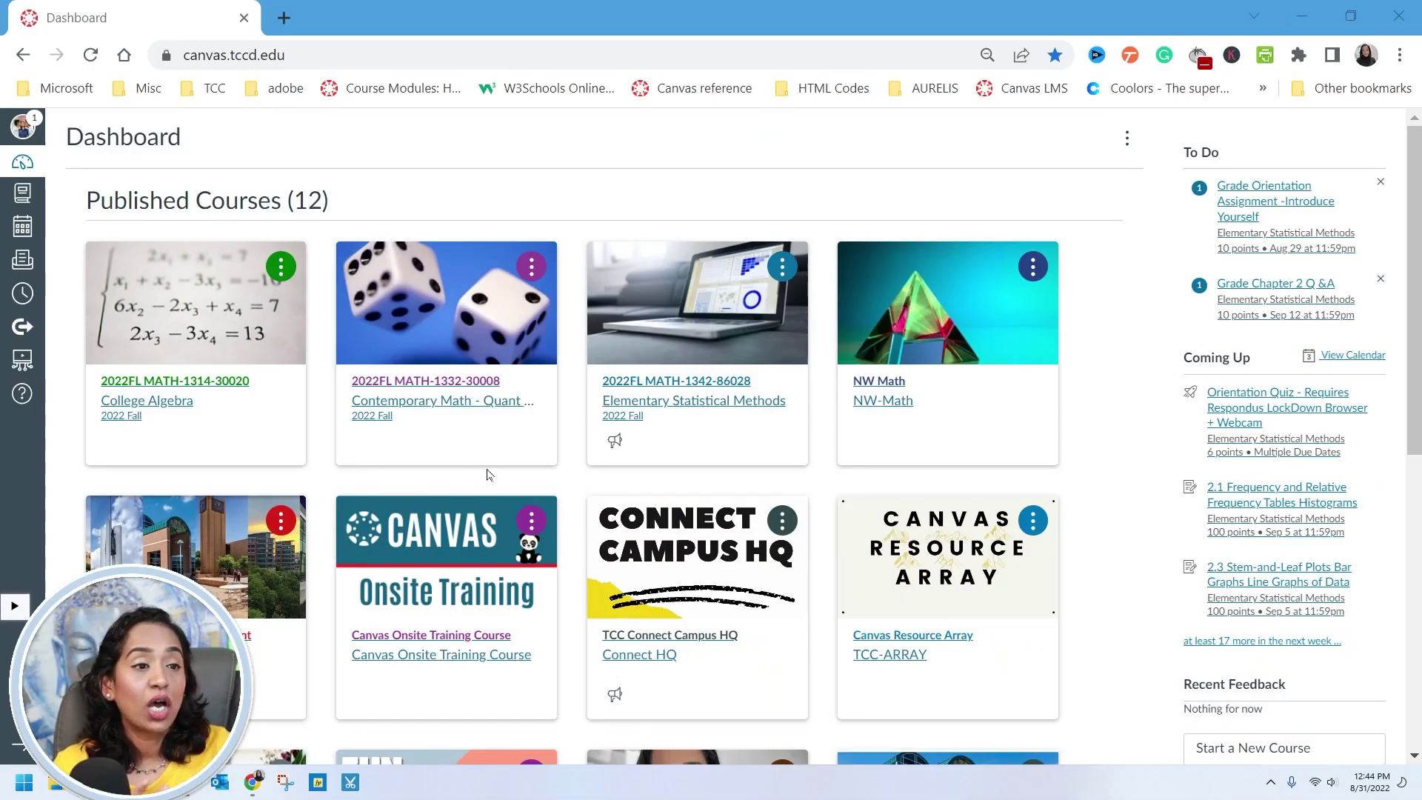
Step: Open the 2022FL MATH-1314-30020 College Algebra course and view its Restore Deleted Items page by appending /undelete to the course URL
click(217, 346)
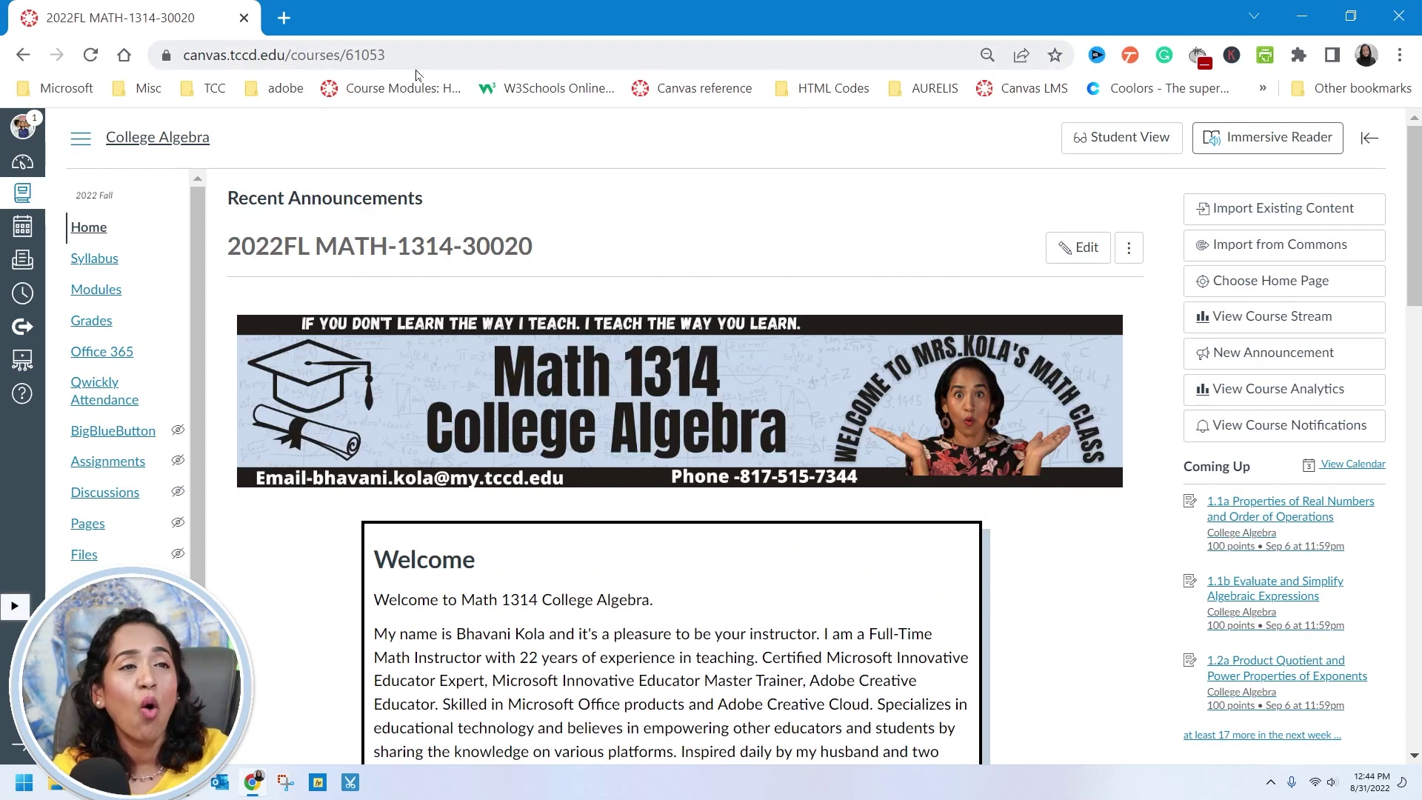
click(386, 55)
click(434, 54)
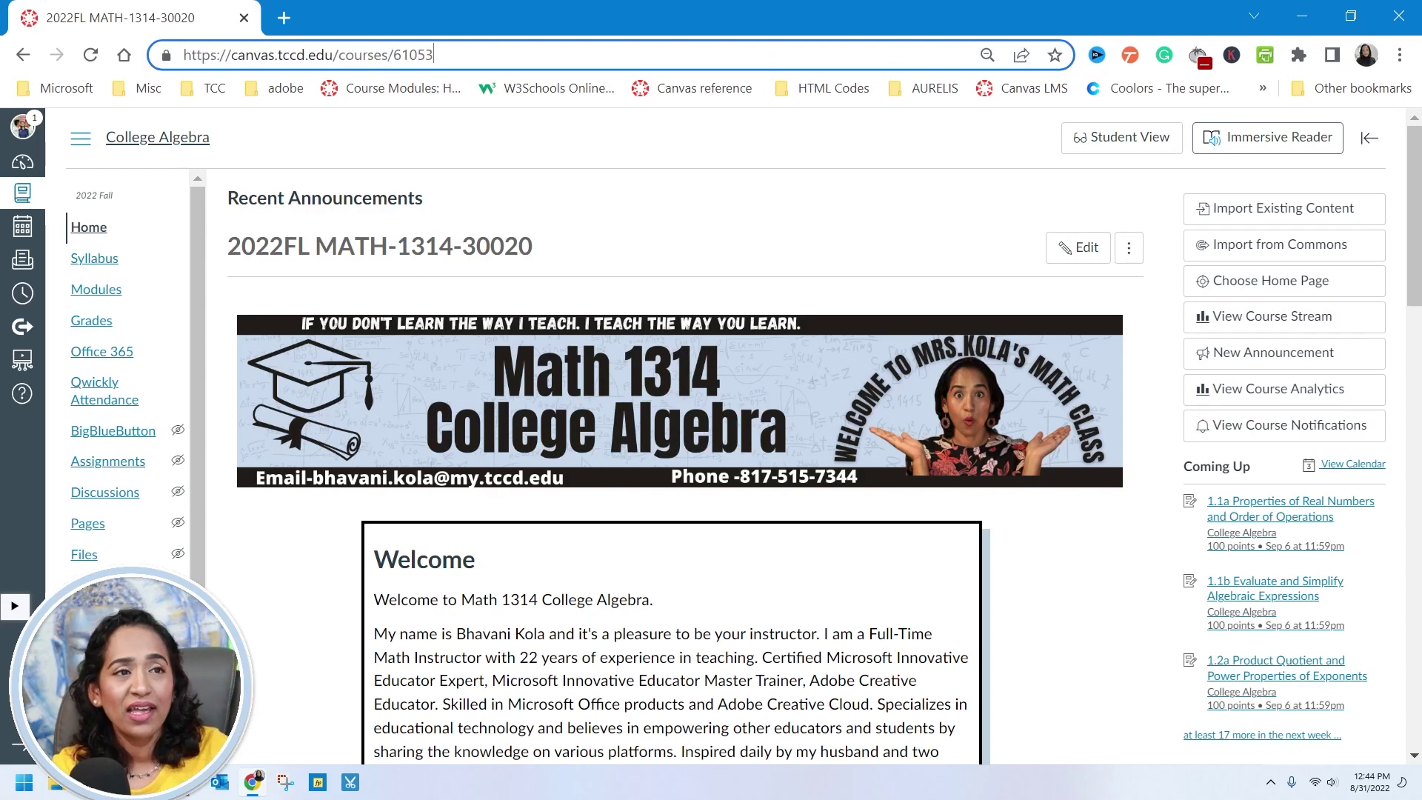
text(/)
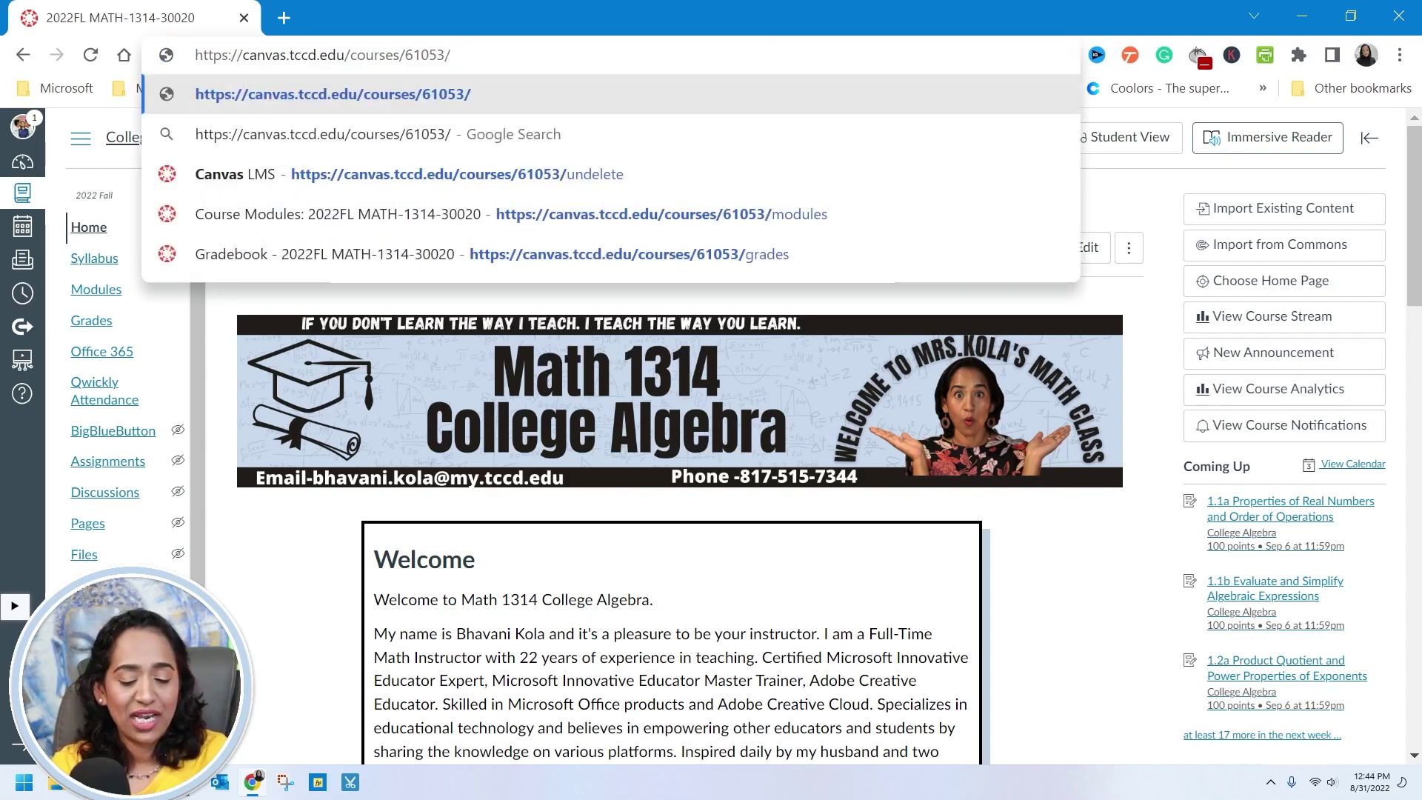
text(undelete)
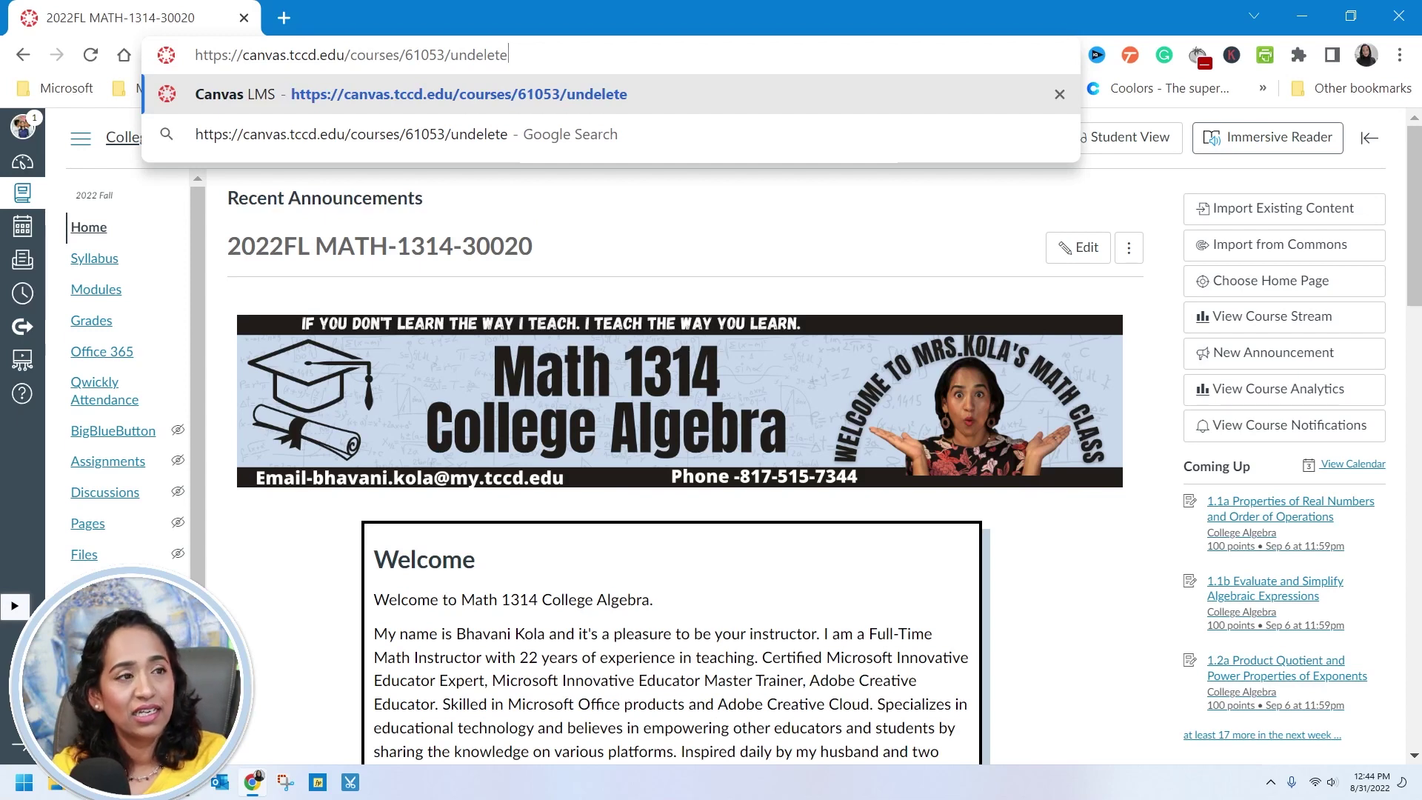
key(Return)
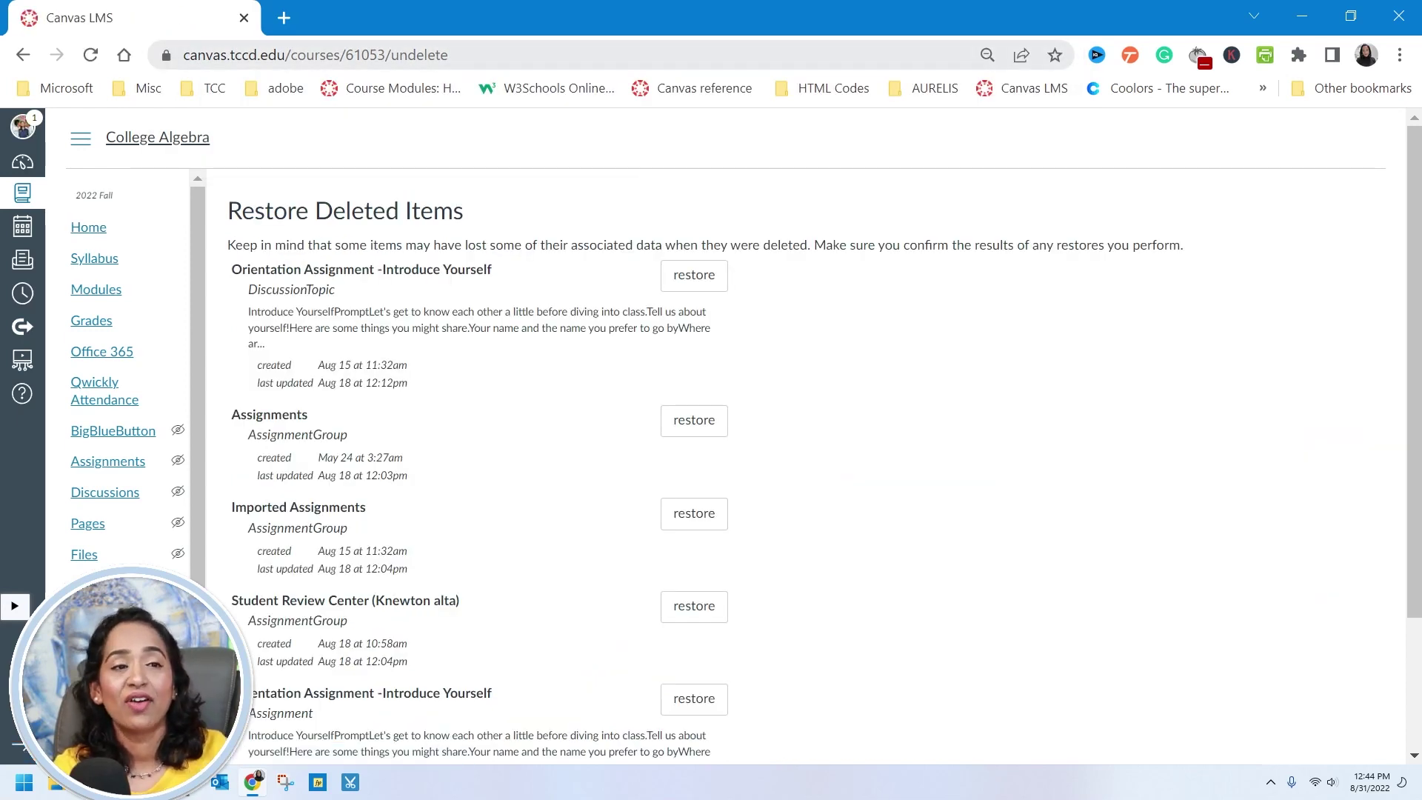
scroll(869, 323, down, 2)
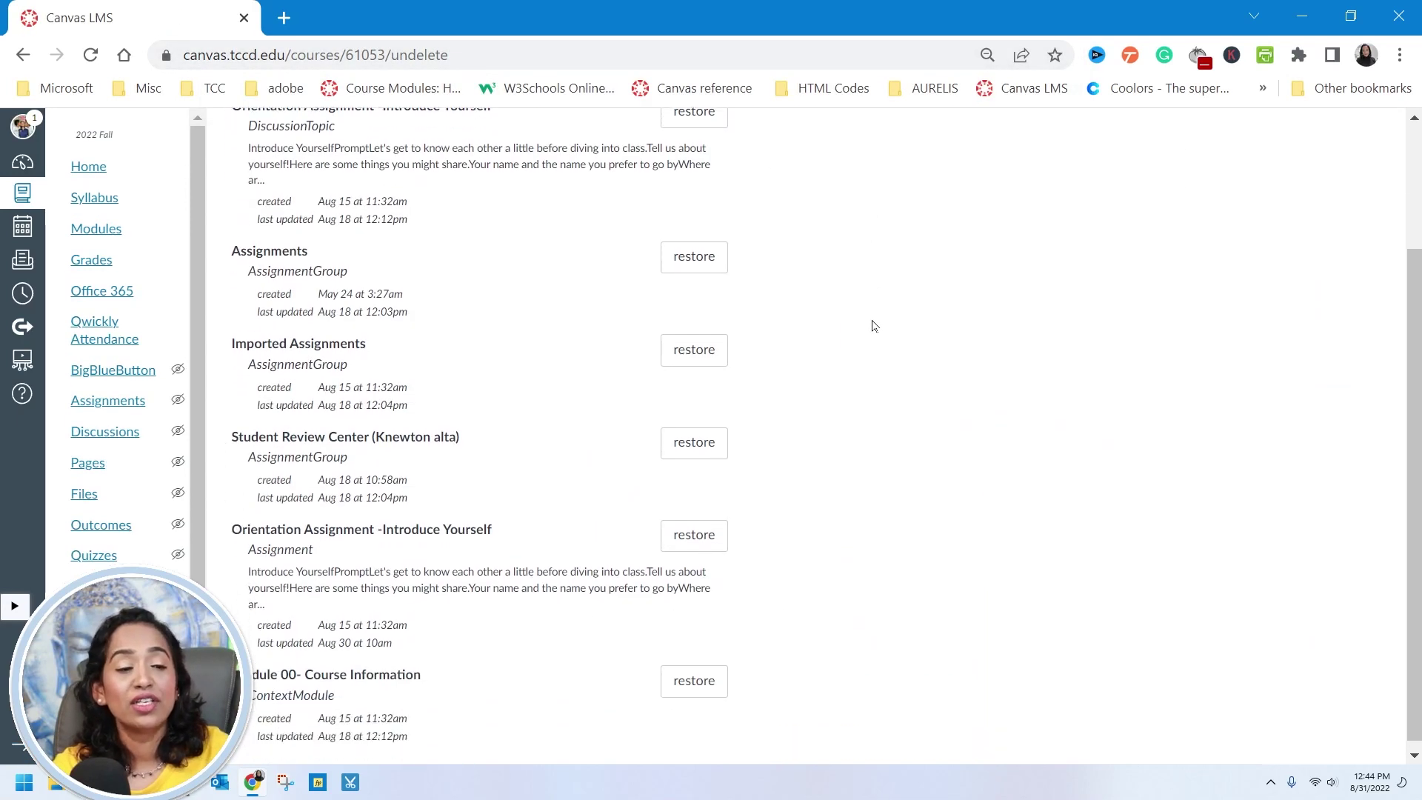
scroll(813, 482, up, 2)
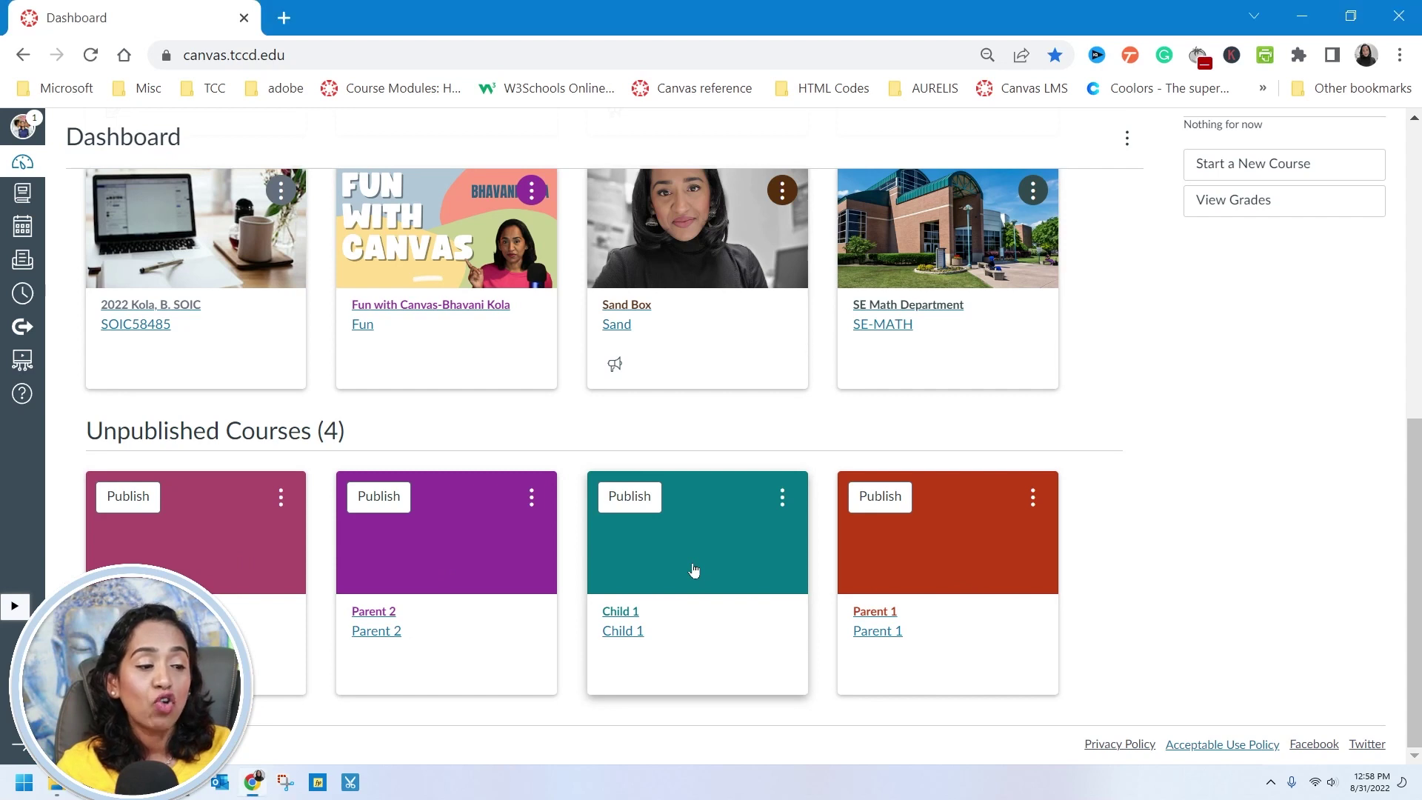
Step: Open the unpublished Parent 1 course and highlight its course ID in the URL
mouse_move(694, 568)
mouse_down()
mouse_move(860, 576)
mouse_move(697, 557)
mouse_move(802, 561)
mouse_move(714, 567)
mouse_up()
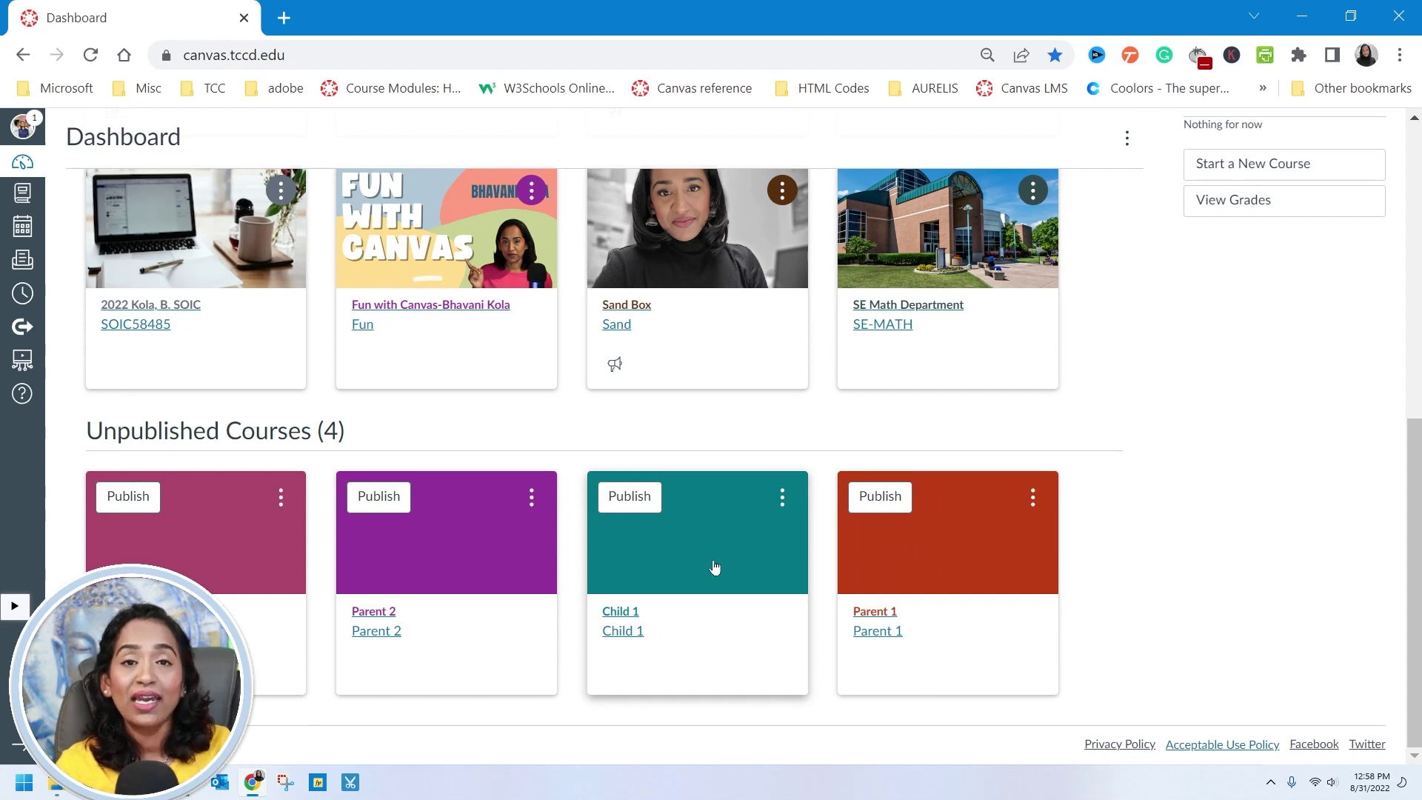
click(999, 551)
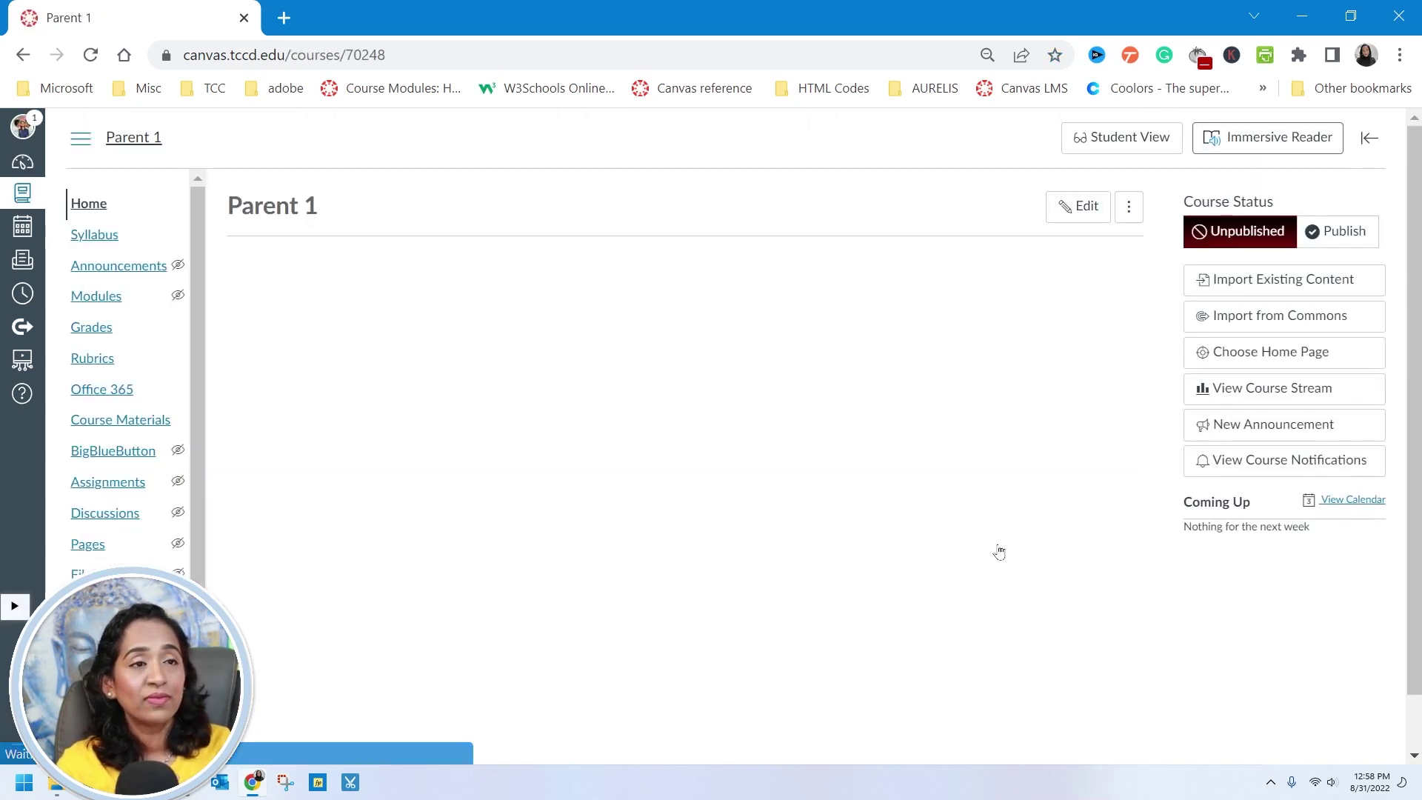
click(387, 54)
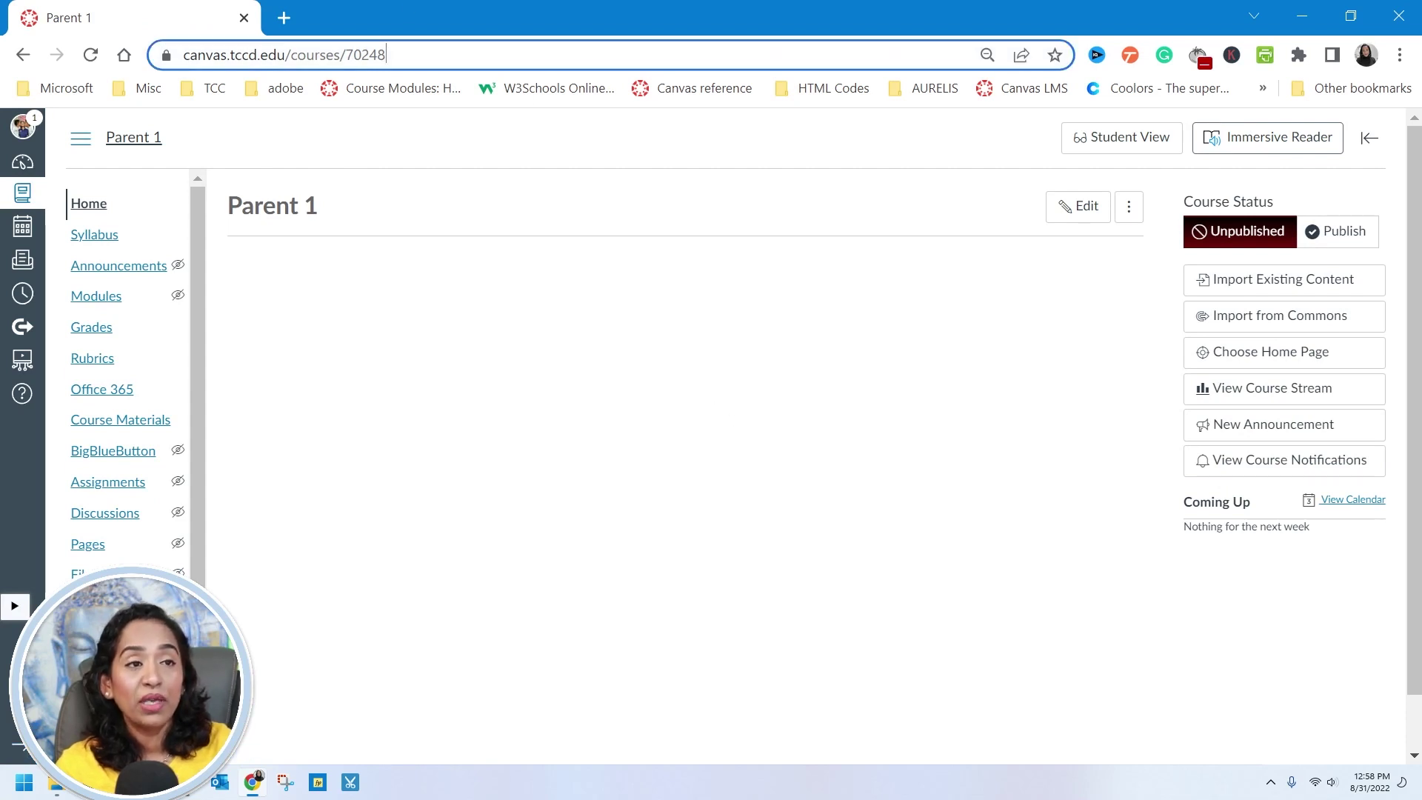
drag(388, 54, 345, 55)
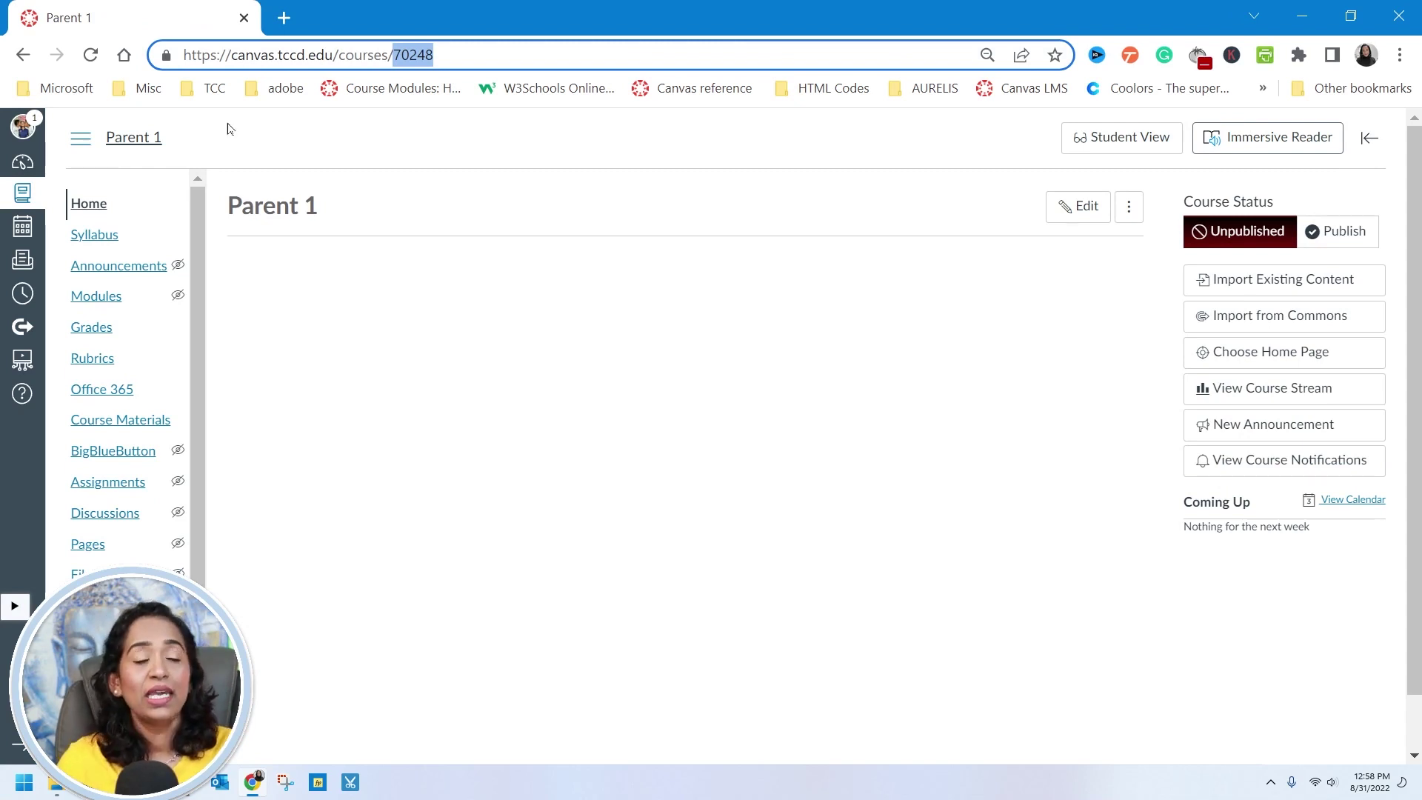
Step: Return to the dashboard and open the unpublished Child 1 course
click(38, 170)
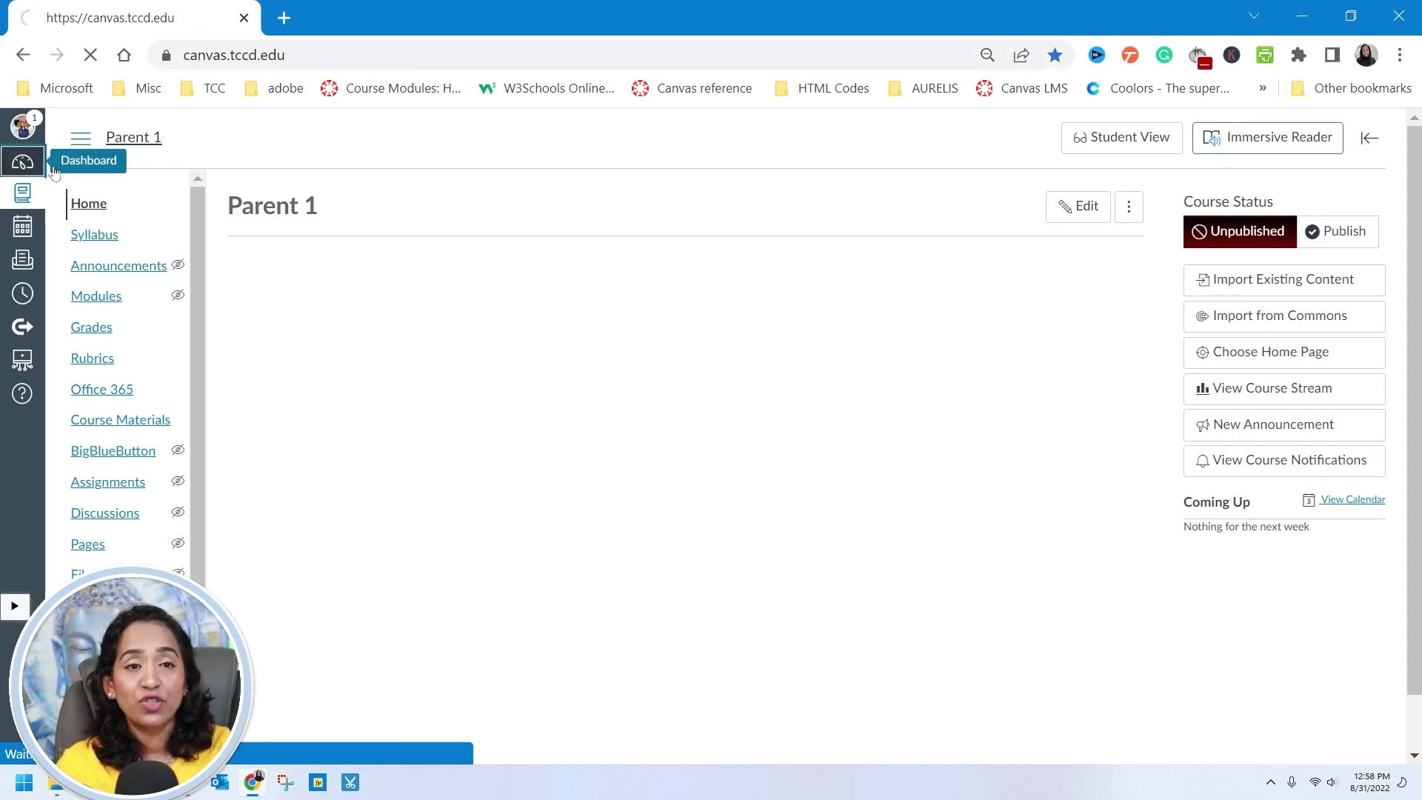
scroll(751, 393, down, 4)
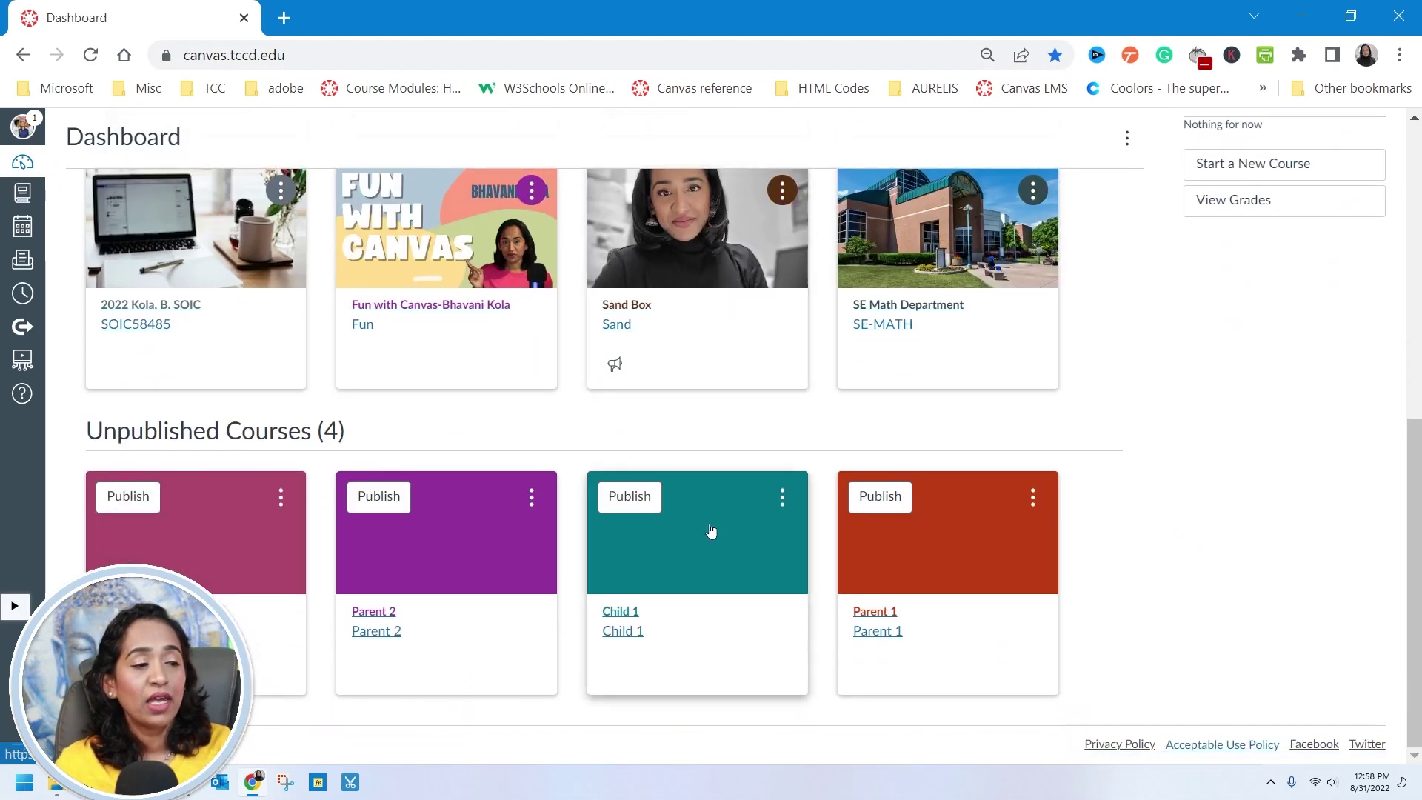
click(722, 545)
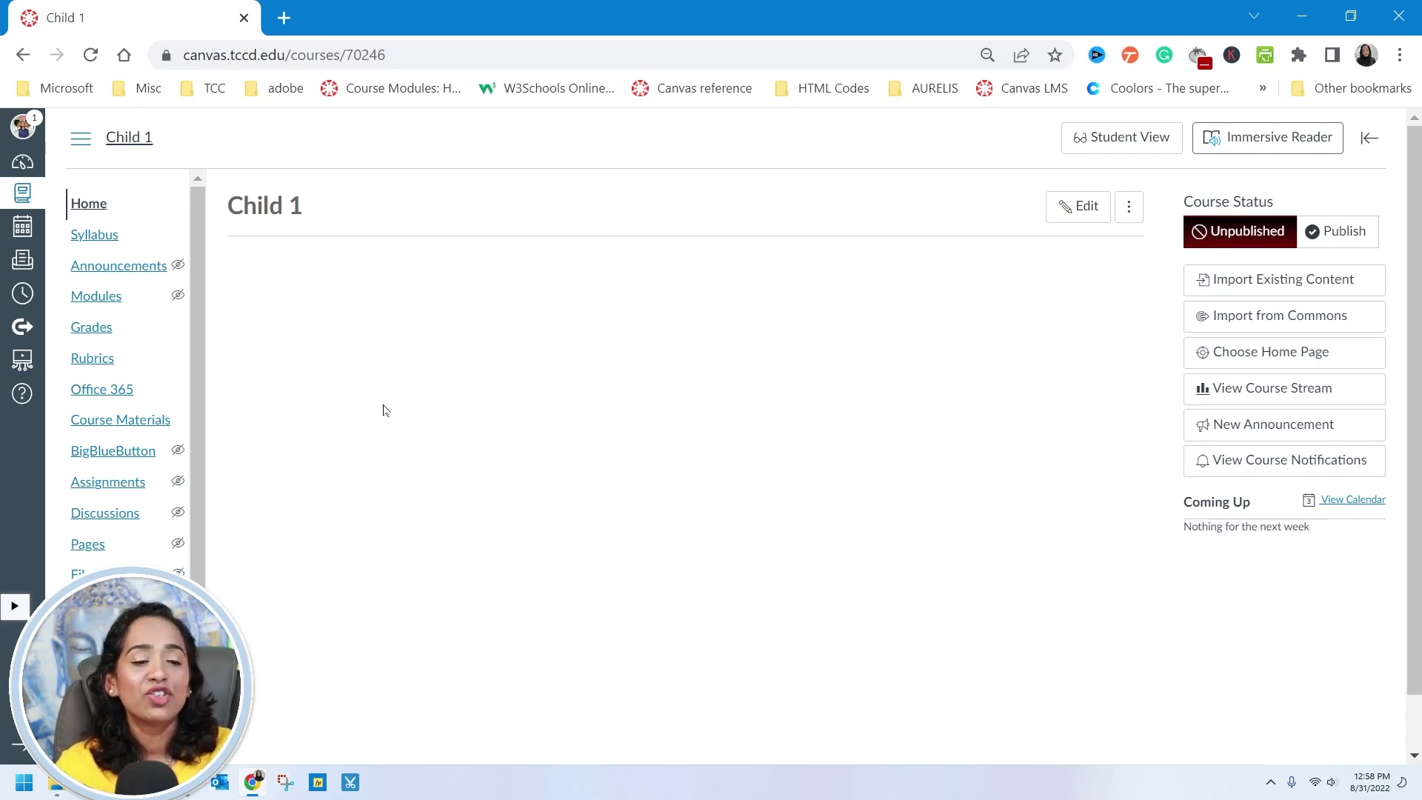
Step: Open the Child 1 section's page from the sections in the course settings
scroll(385, 409, down, 1)
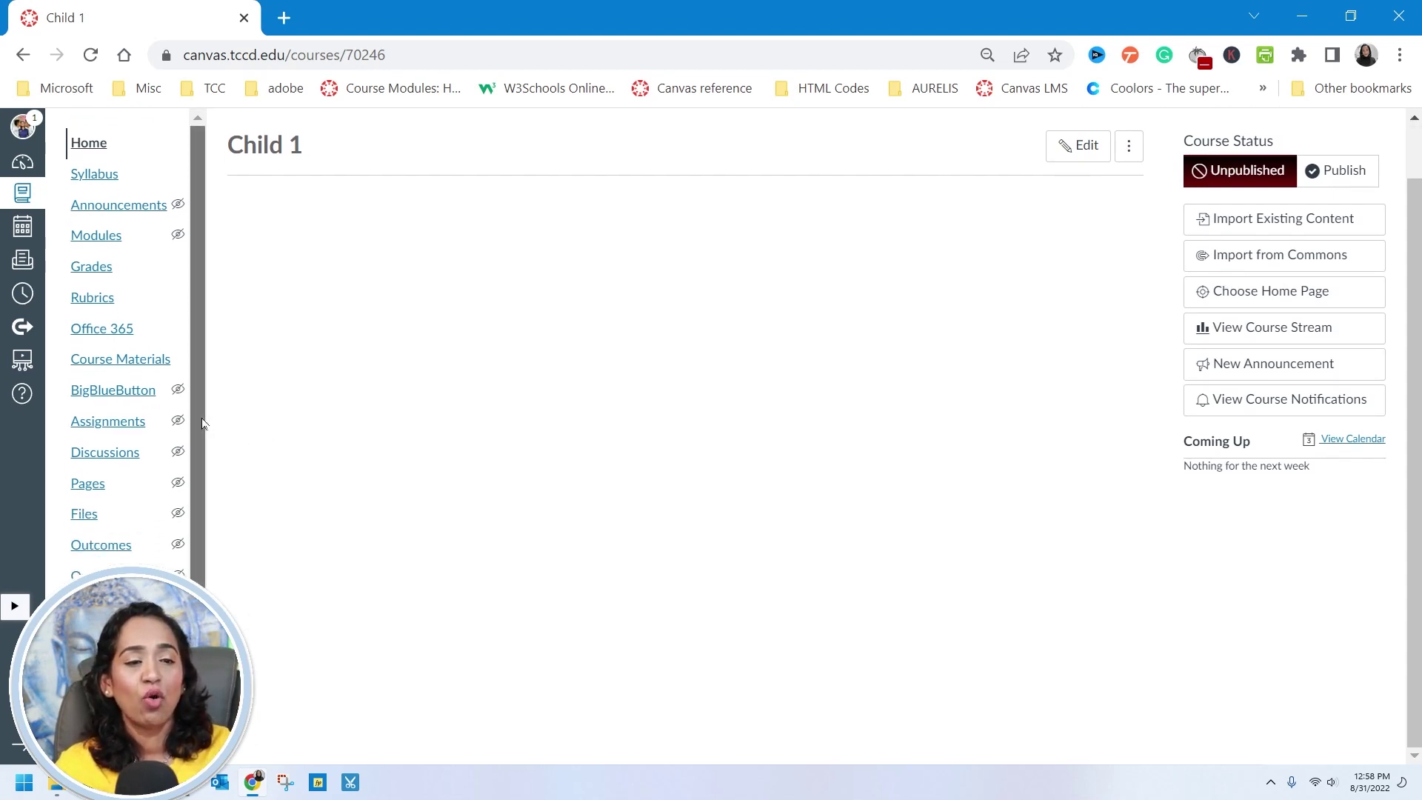
drag(205, 422, 207, 584)
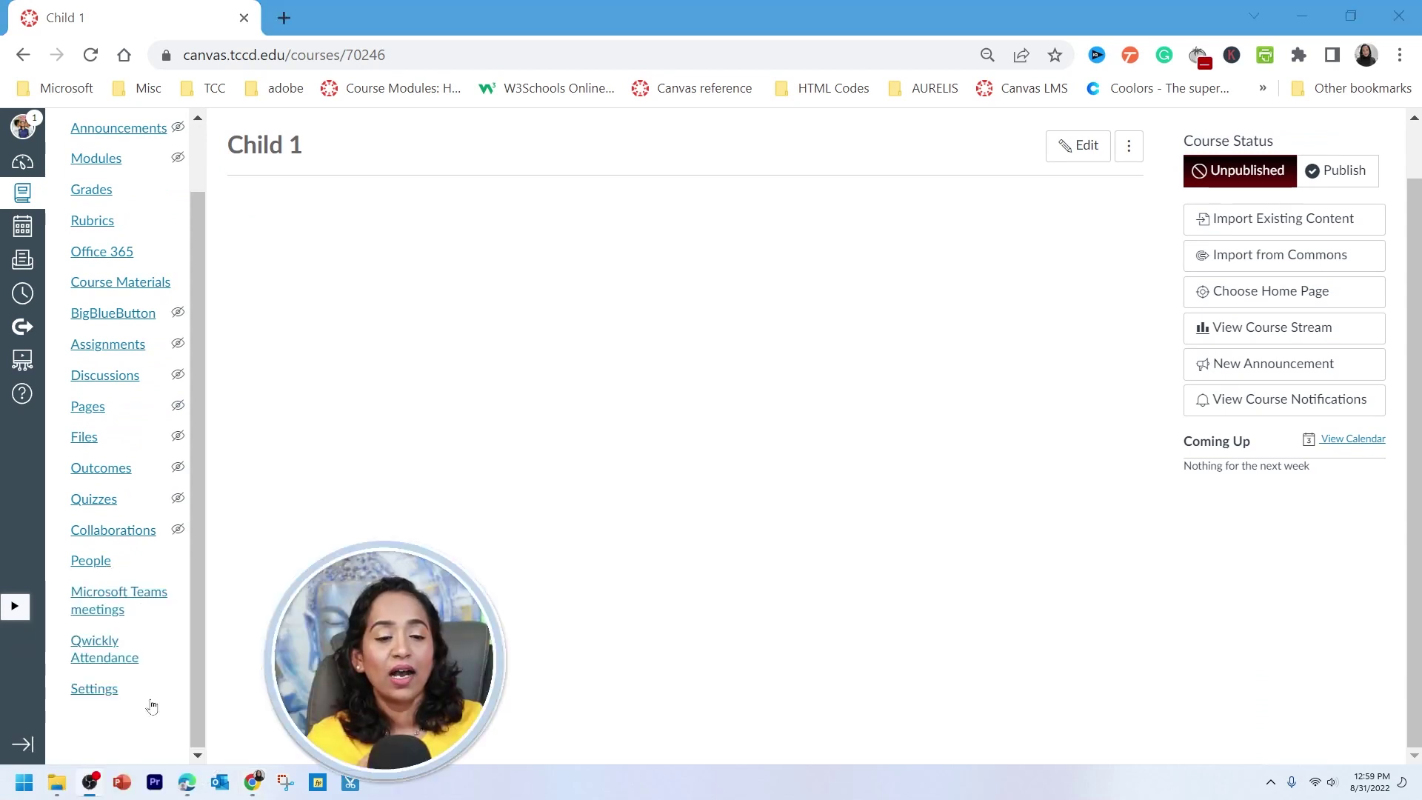
click(86, 694)
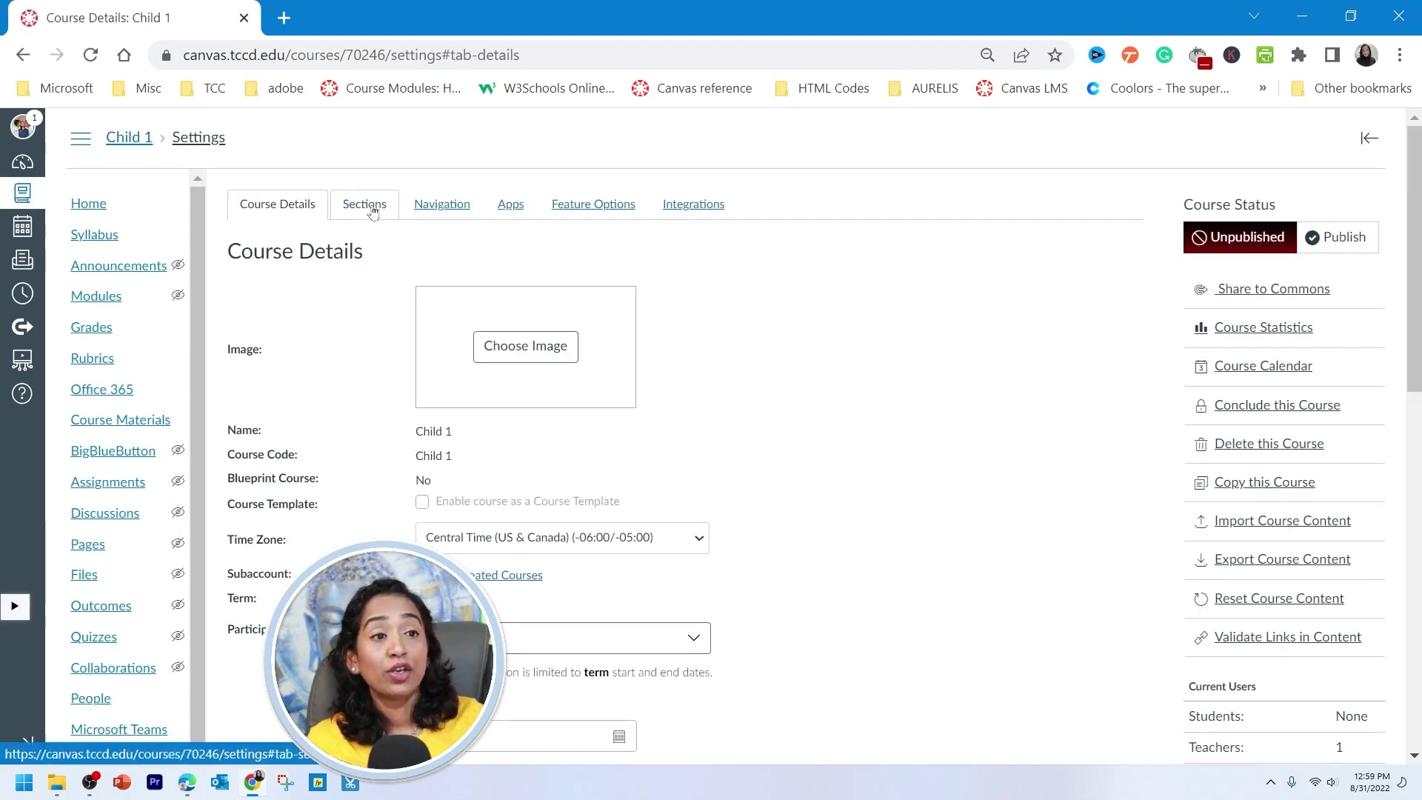
click(373, 210)
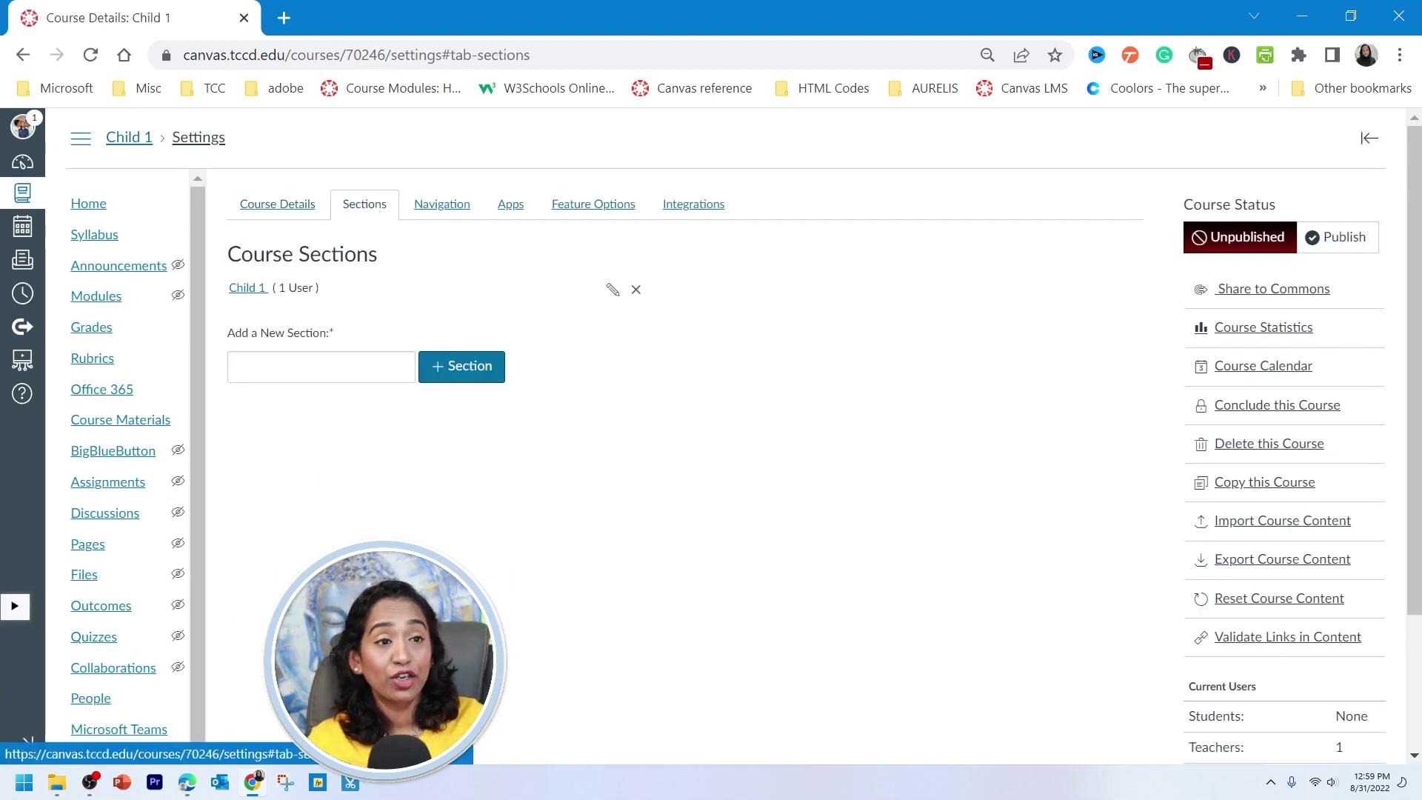
click(248, 288)
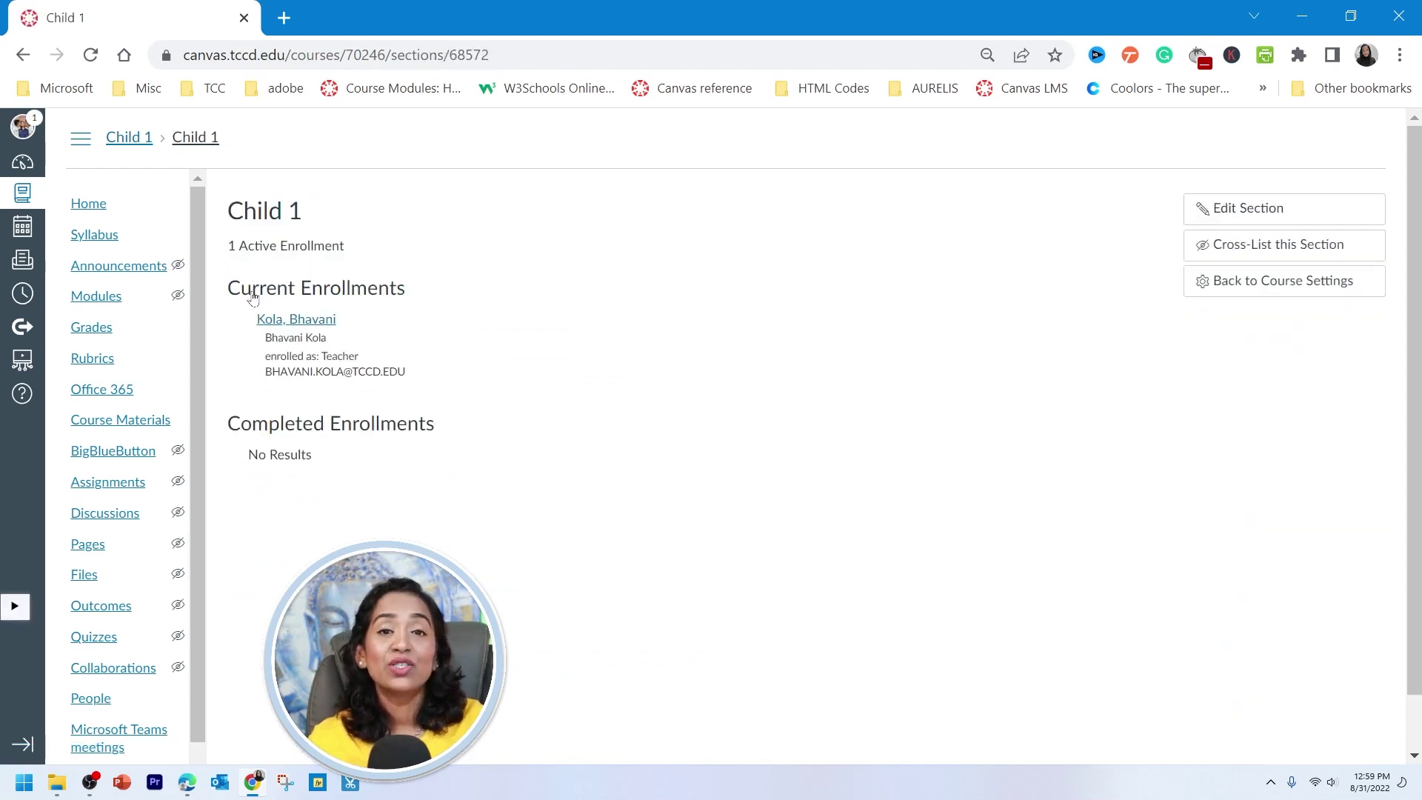
Step: Cross-list the Child 1 section into the Parent 1 course using course ID 70248
click(1266, 258)
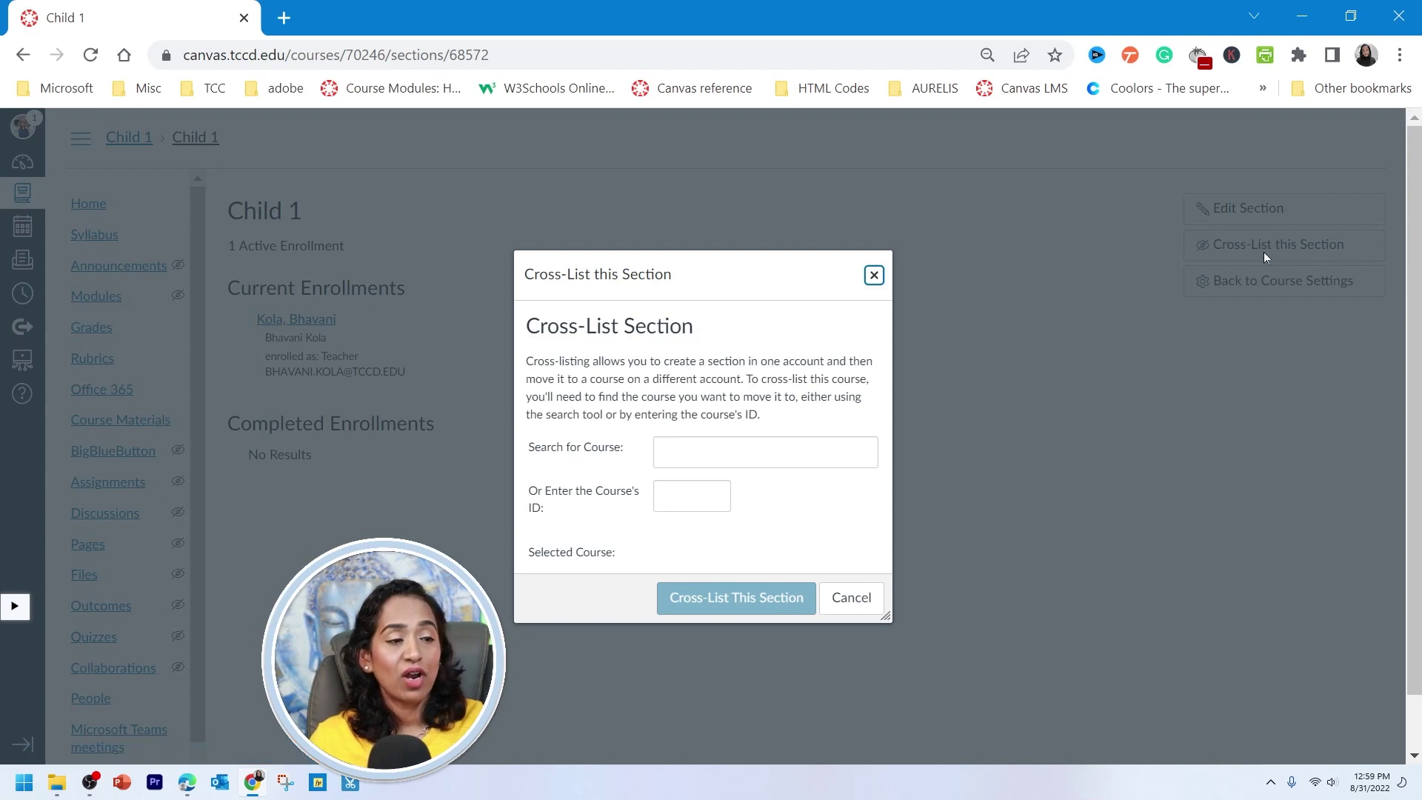
click(691, 495)
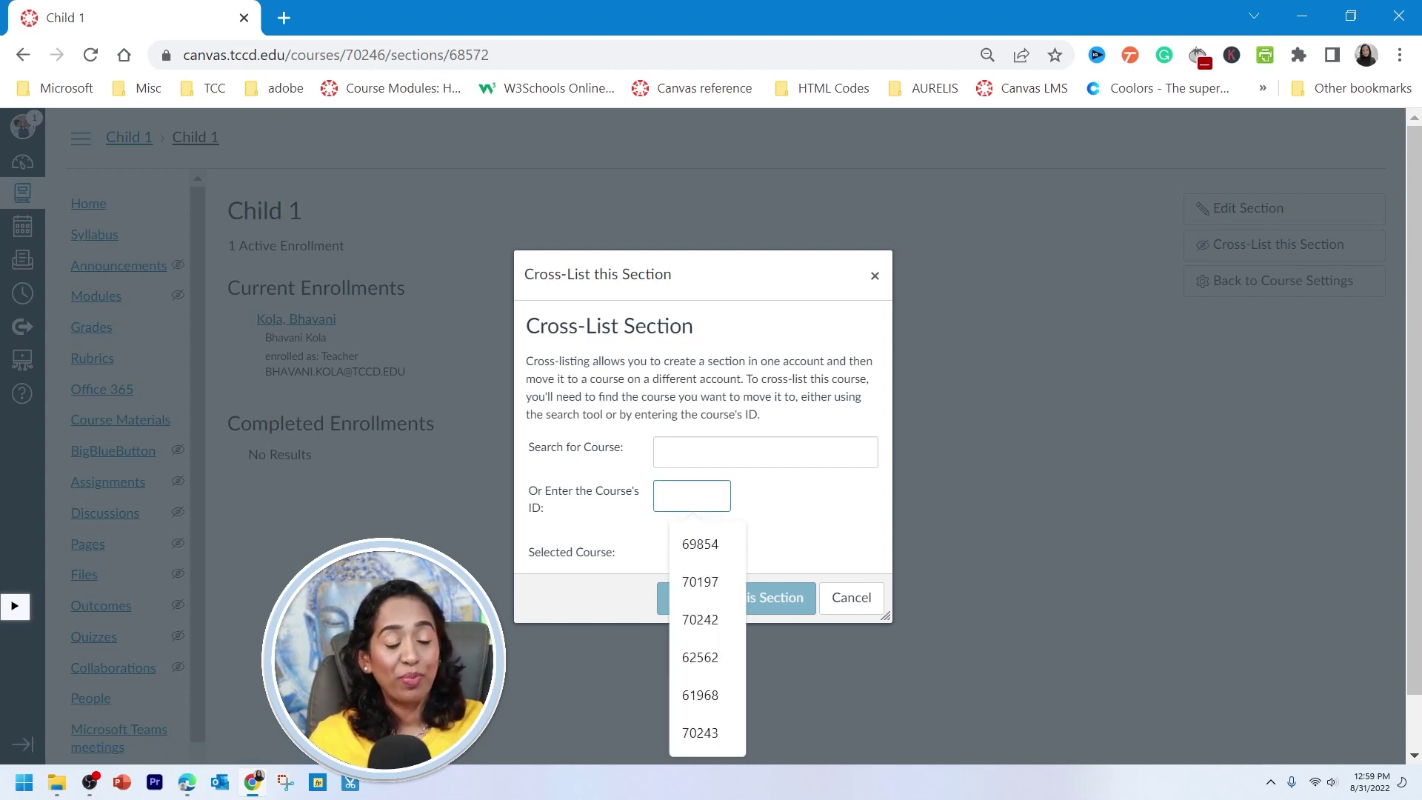
text(70248)
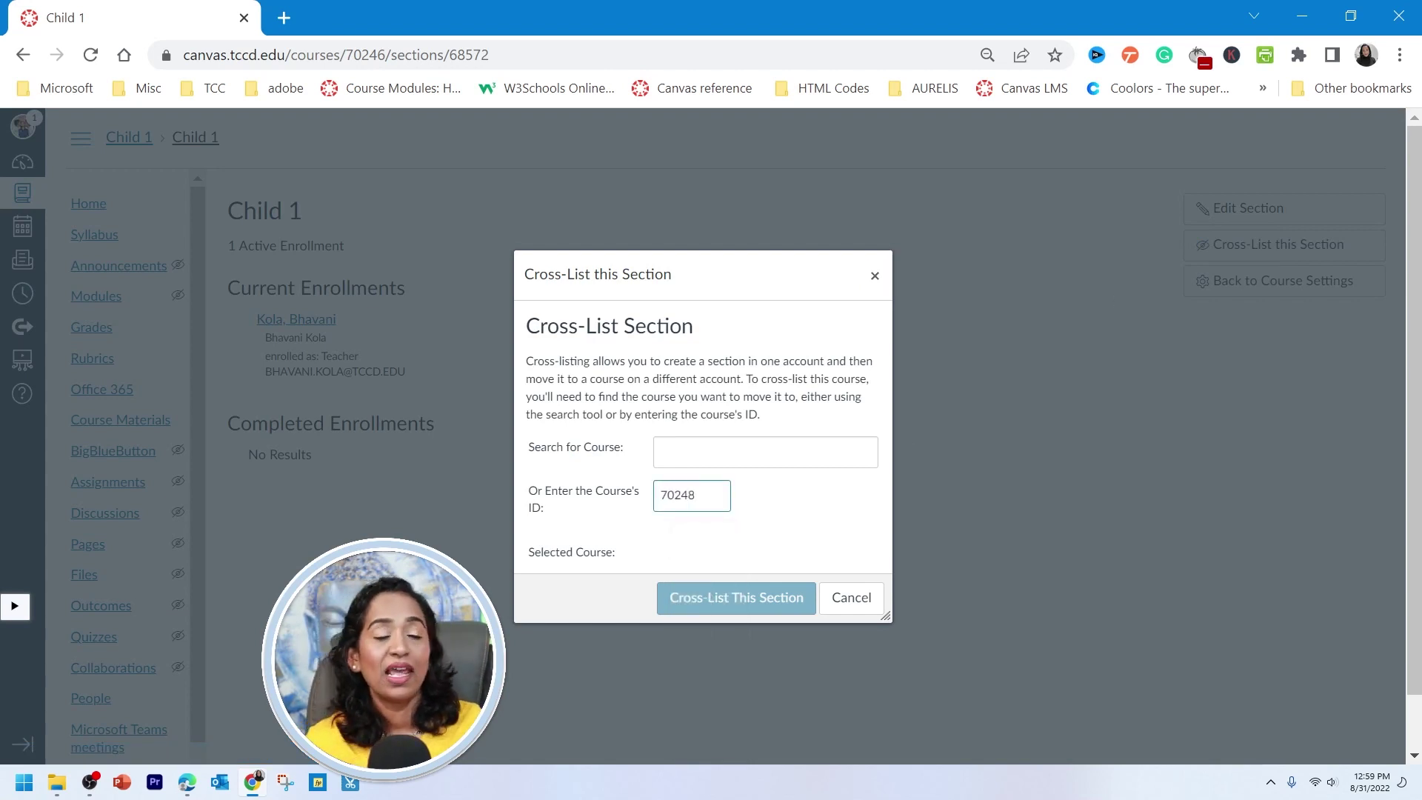
click(786, 522)
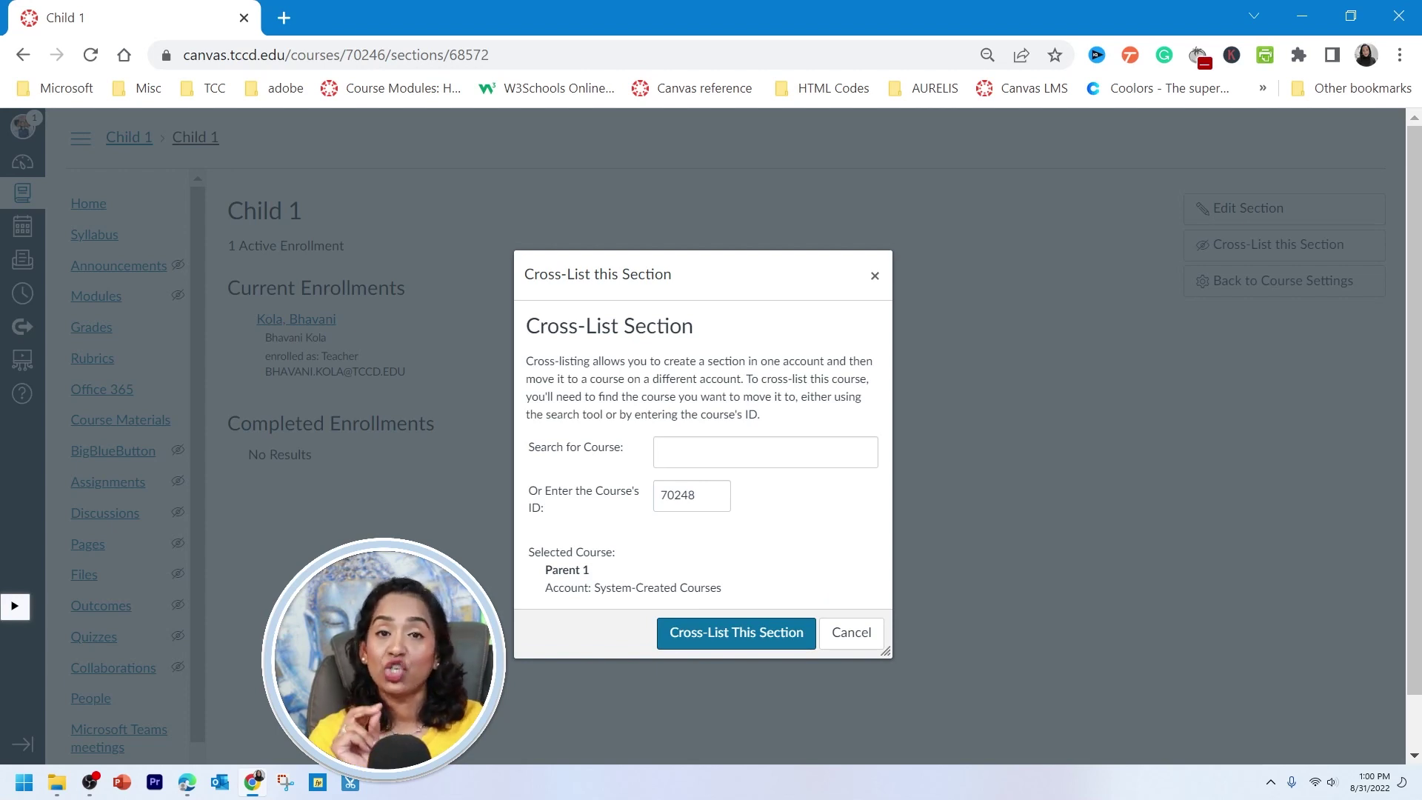
click(723, 635)
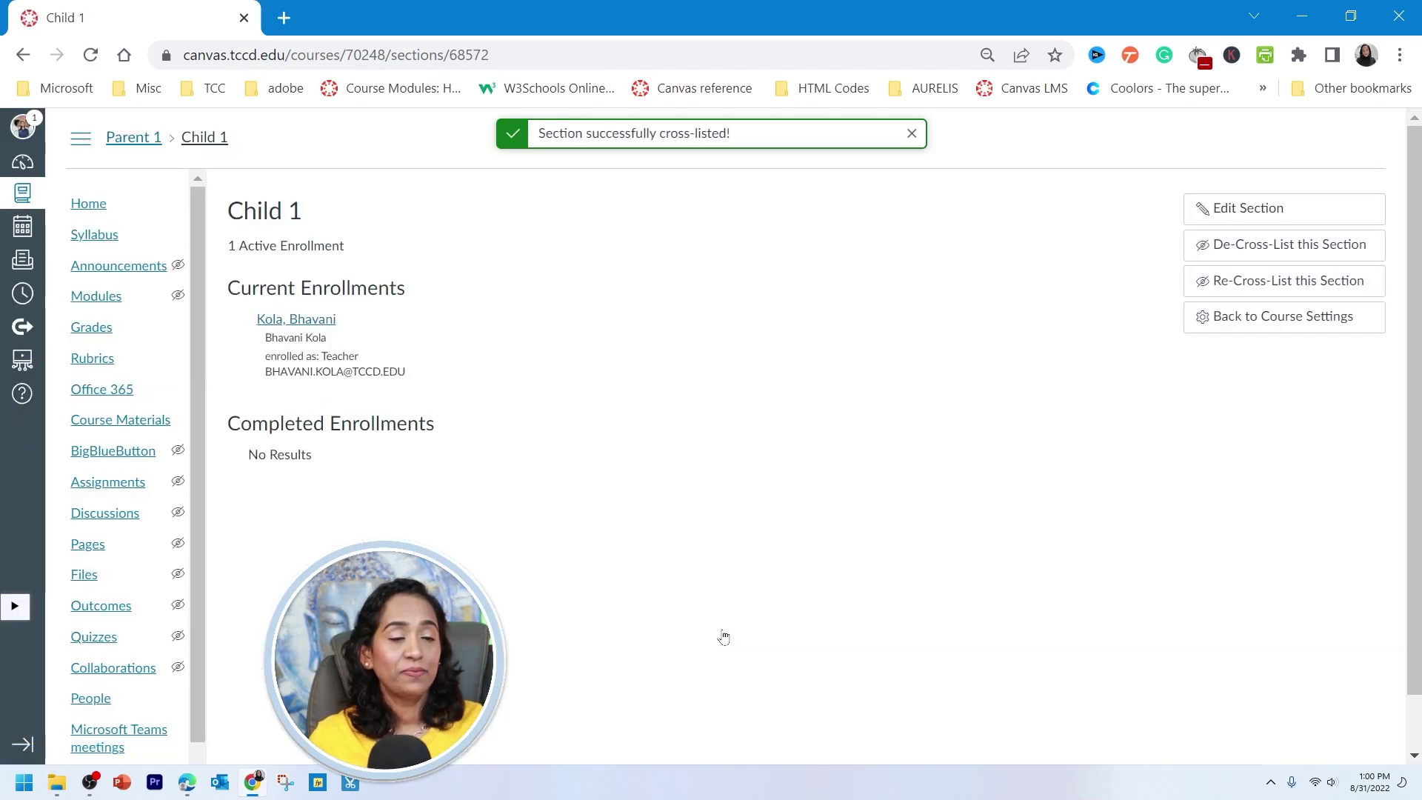
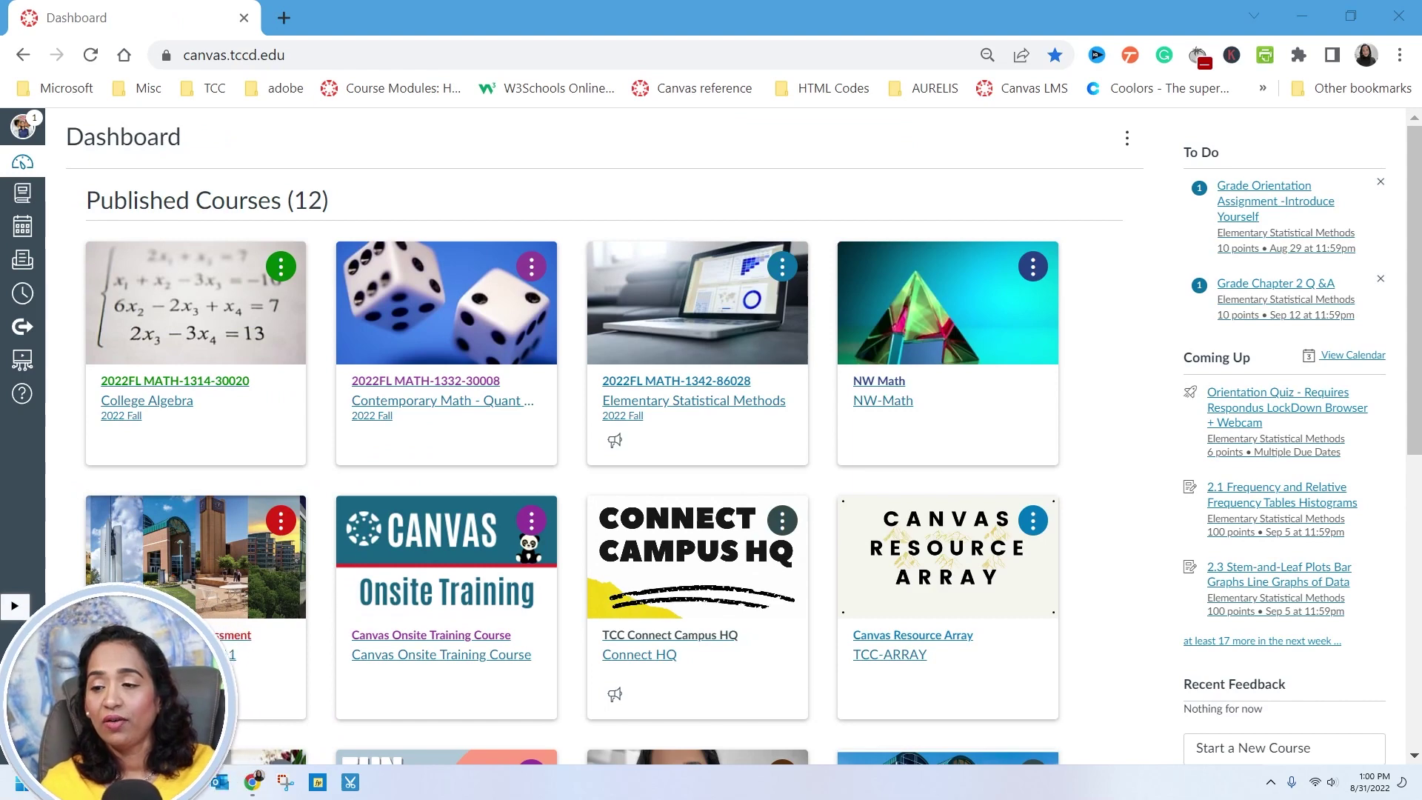
Step: Open the unpublished Parent 1 course from the dashboard and view the list of sections in its course settings
scroll(230, 420, down, 8)
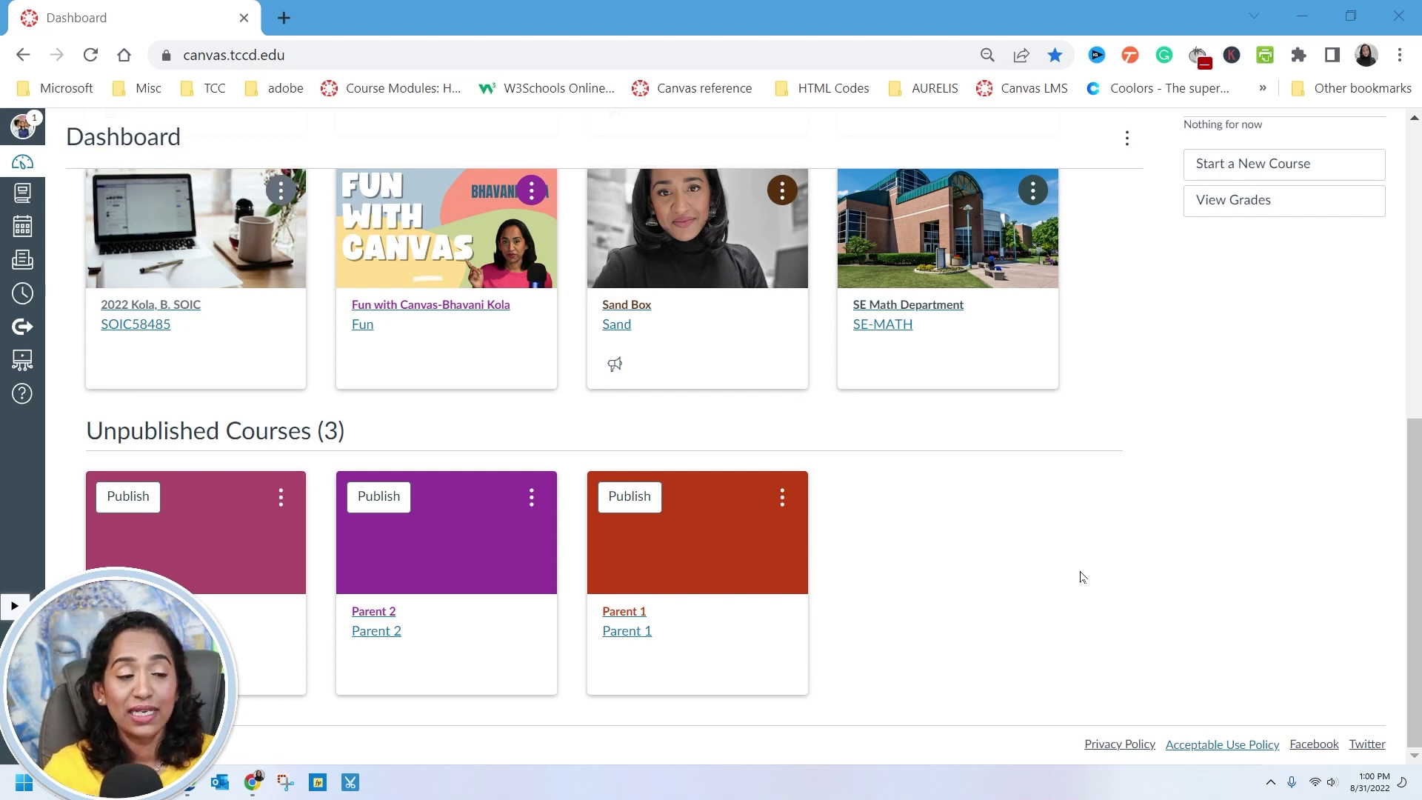
click(702, 529)
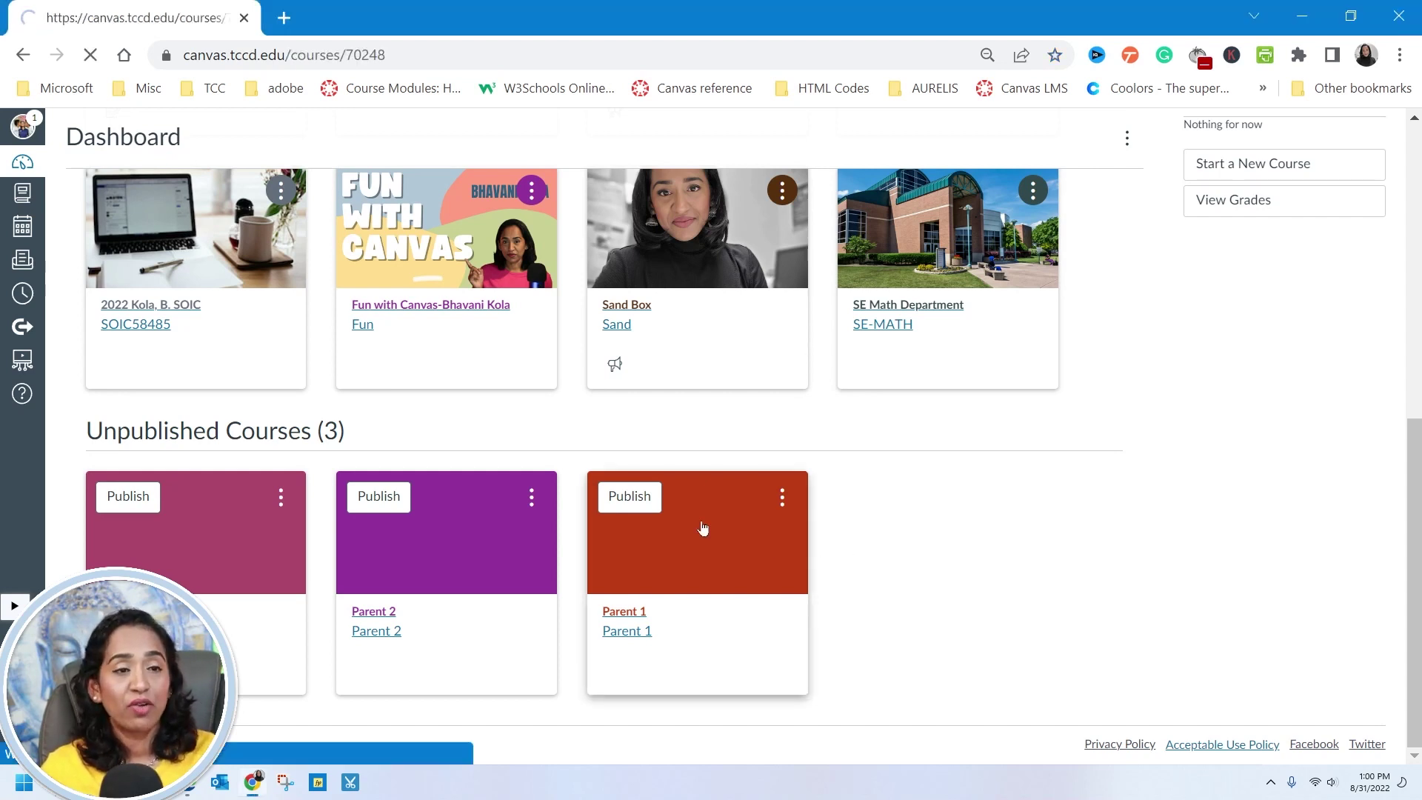
scroll(368, 356, down, 1)
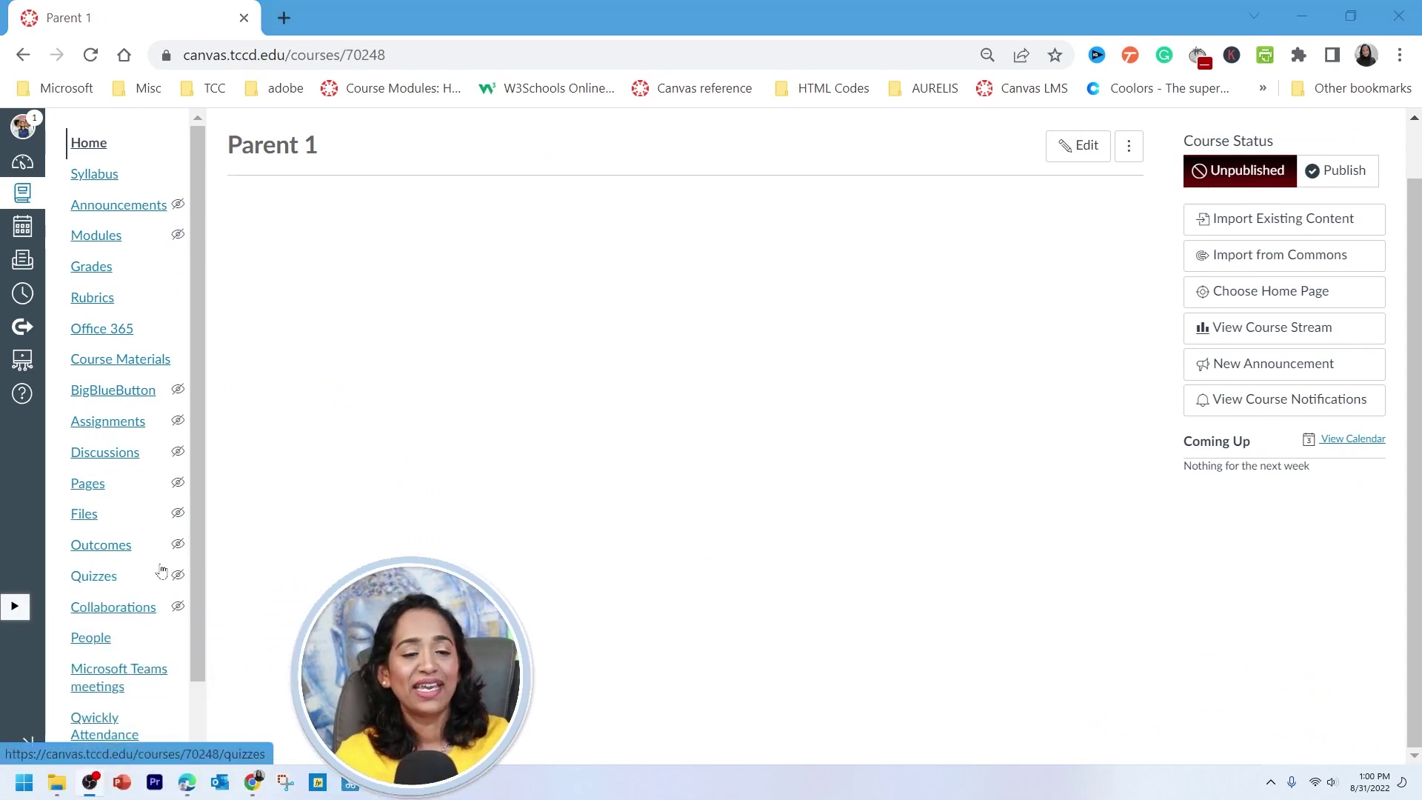
scroll(130, 700, down, 1)
click(117, 691)
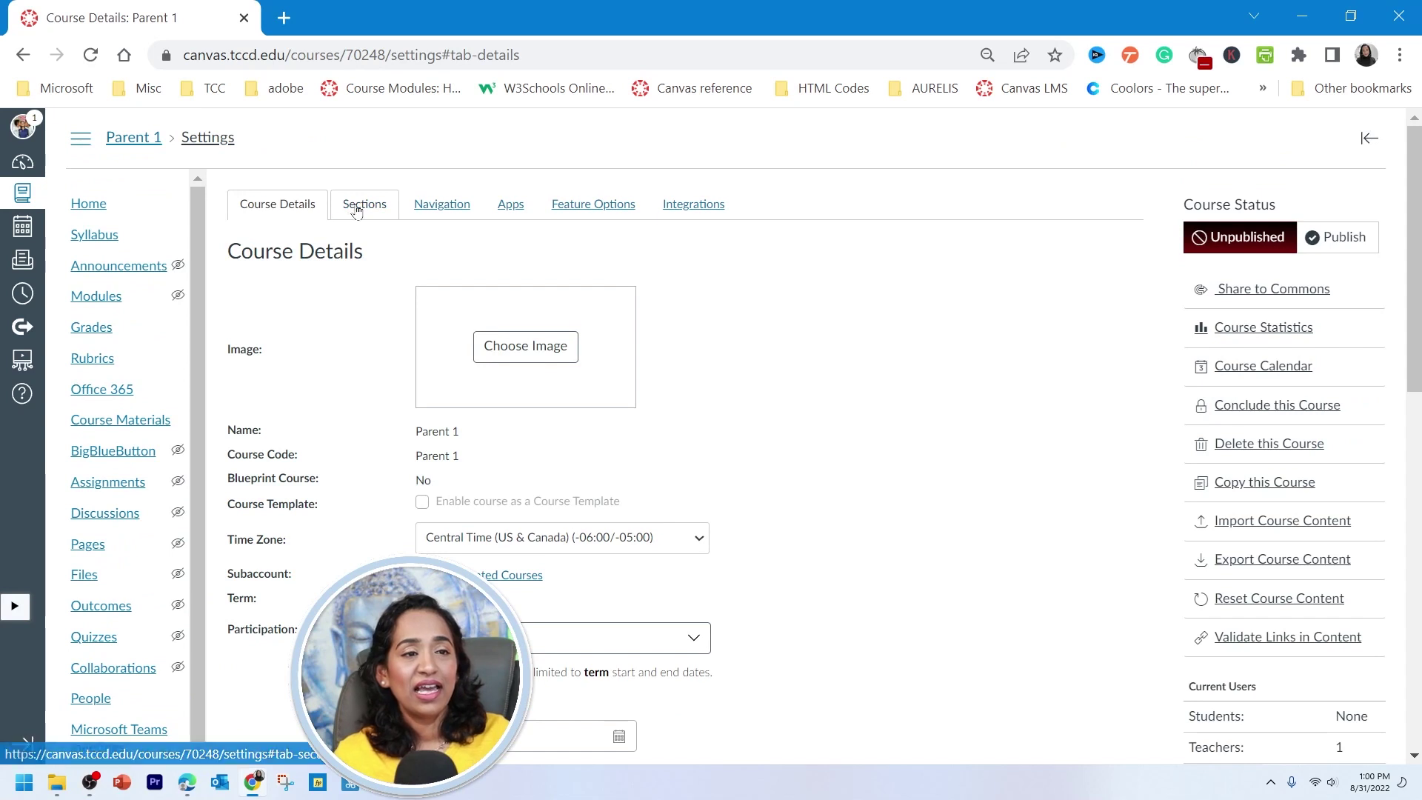
click(360, 209)
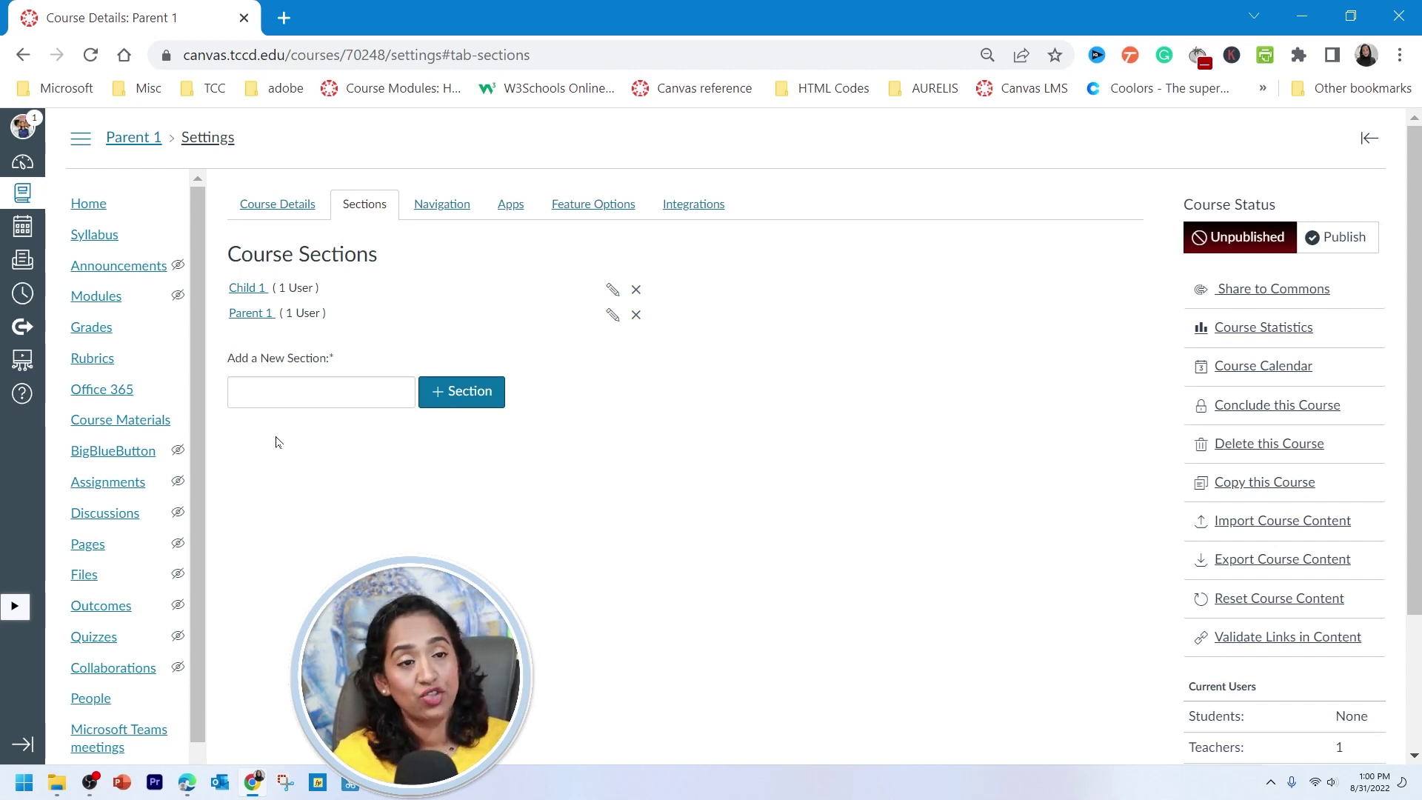
Step: Return to the dashboard and open the unpublished Child 2 course
click(22, 161)
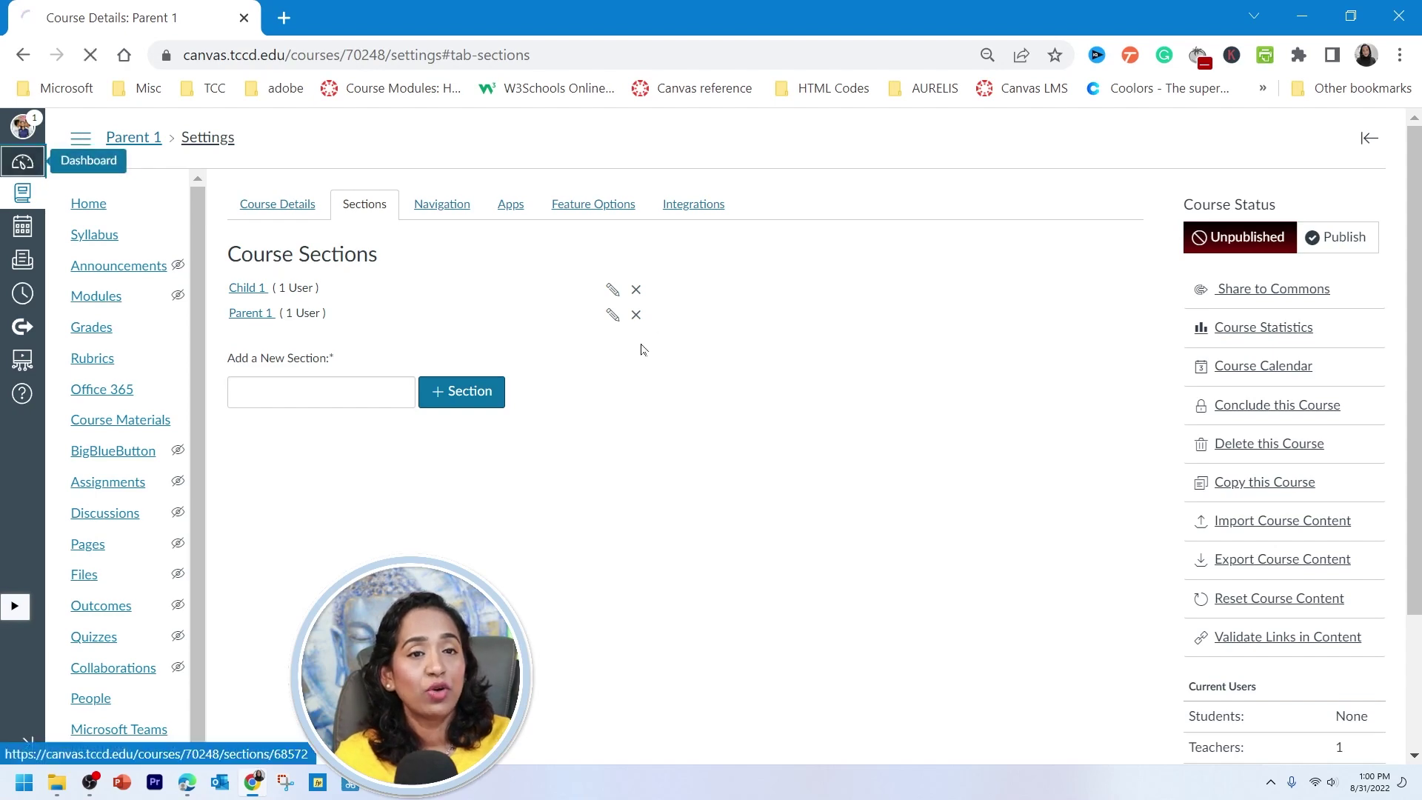
scroll(644, 403, down, 3)
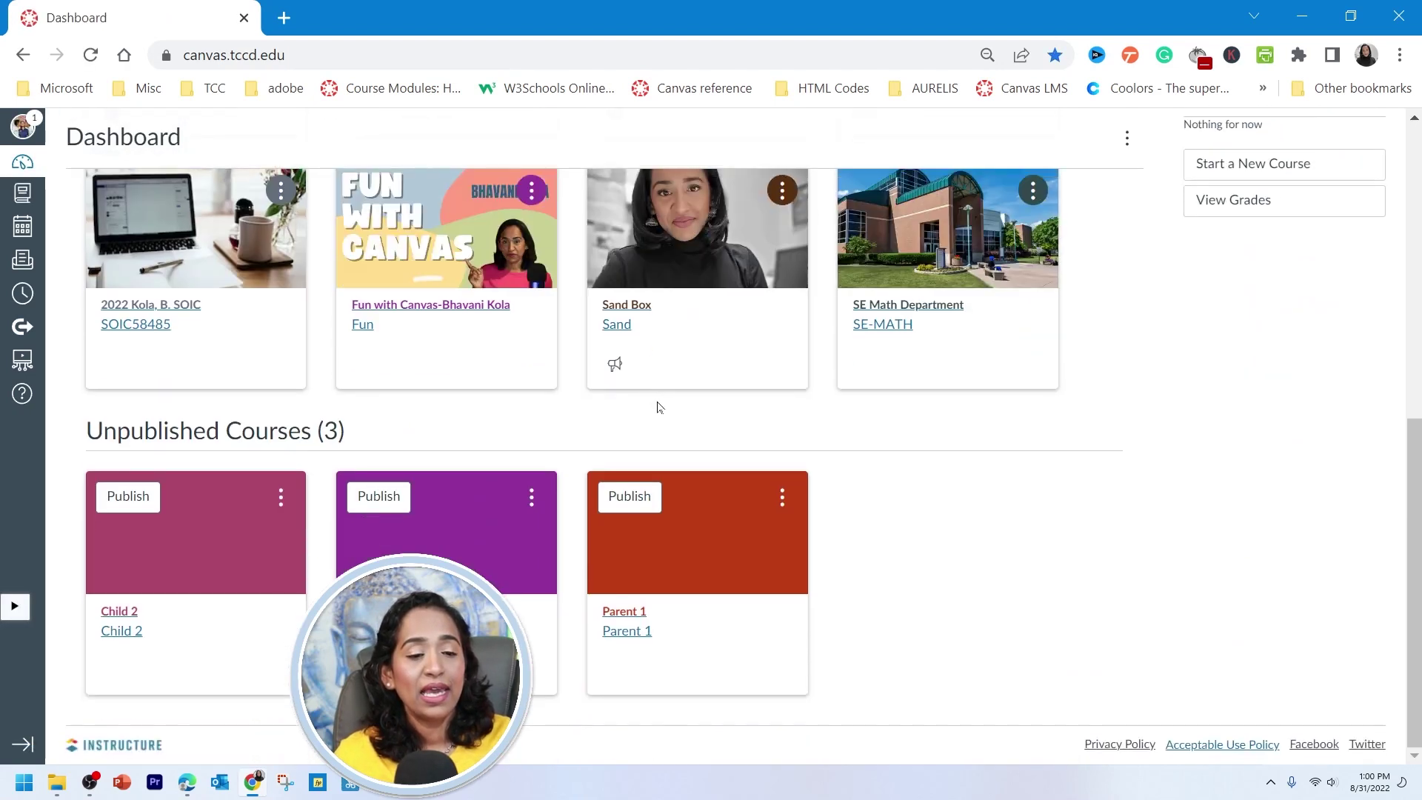
click(231, 547)
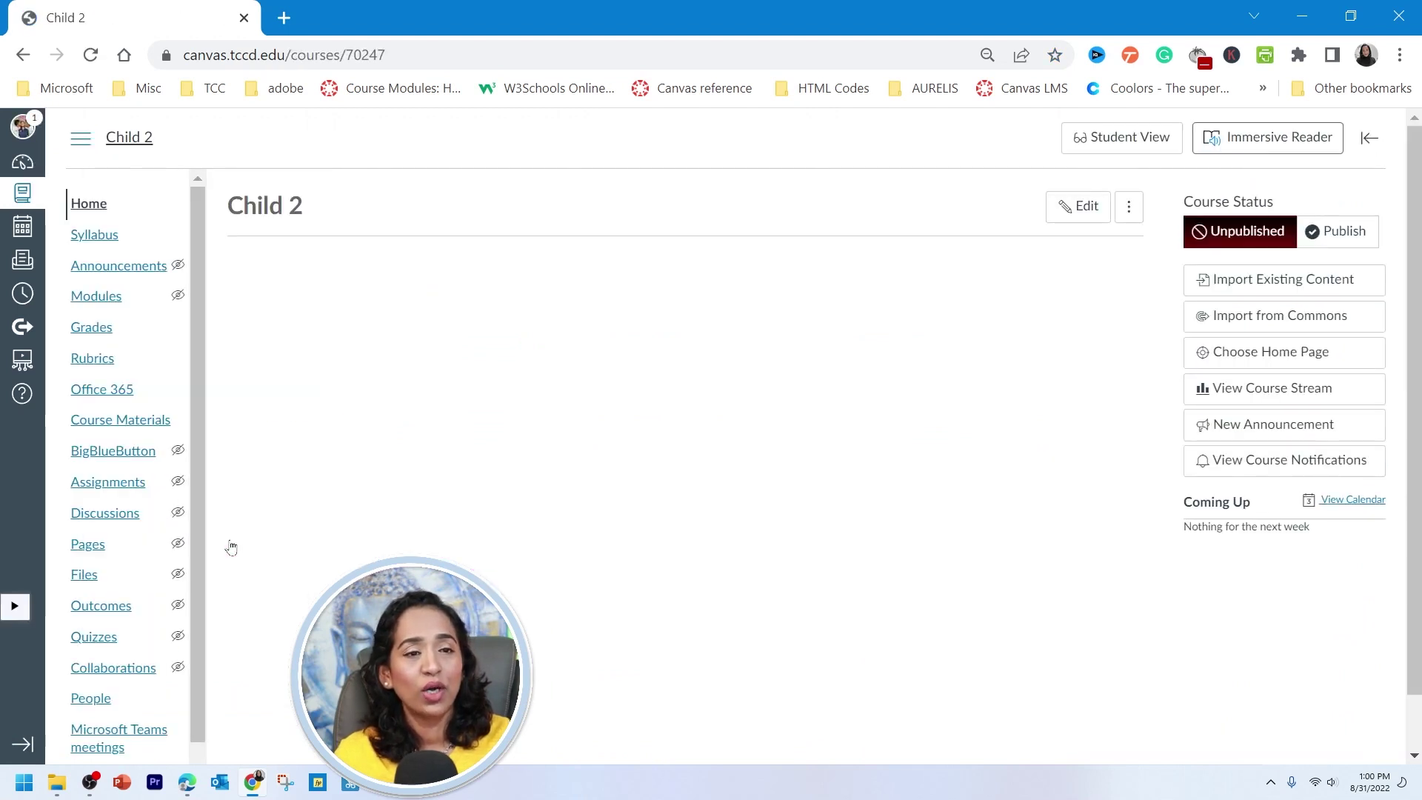
Step: Open the Child 2 section's page from the sections in the course settings
scroll(328, 504, down, 1)
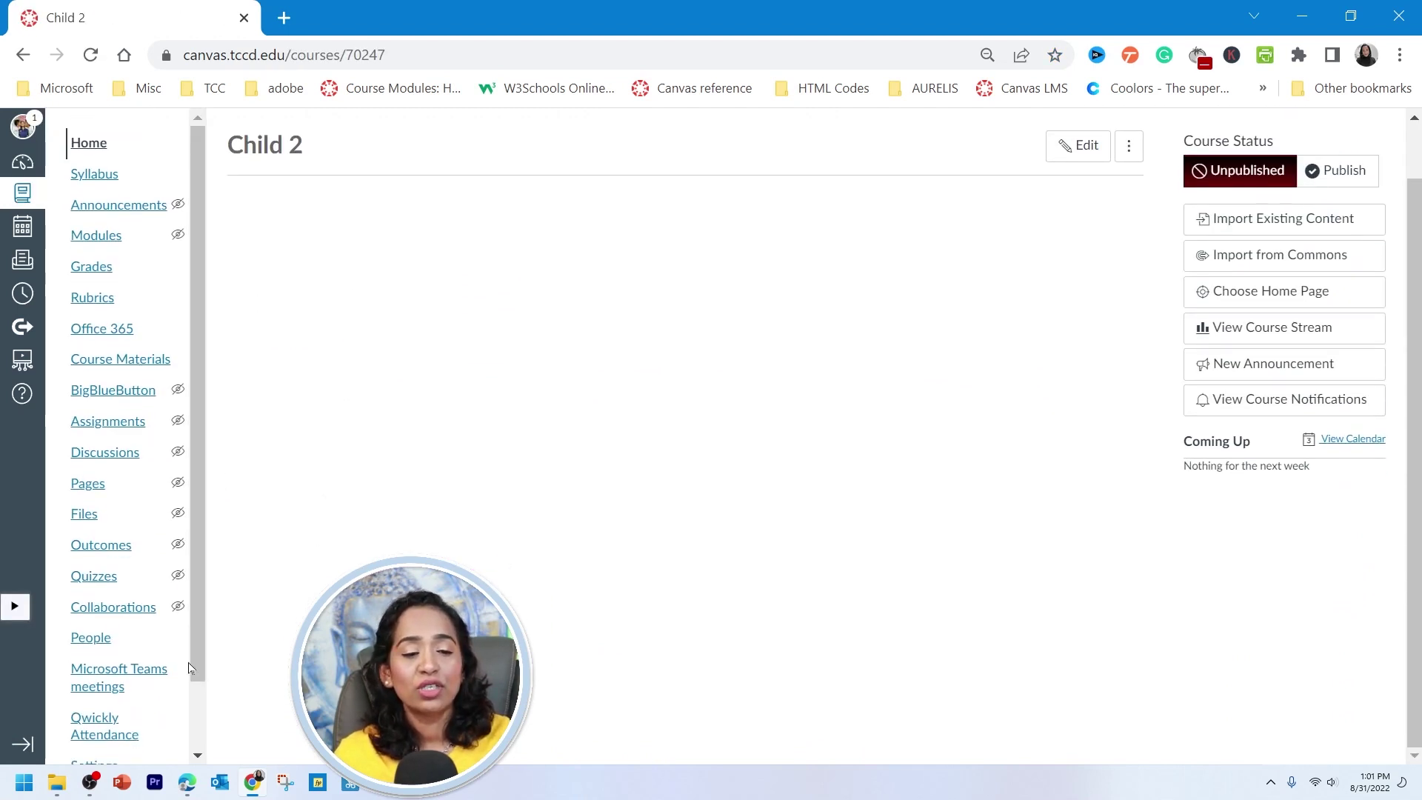
scroll(141, 687, down, 1)
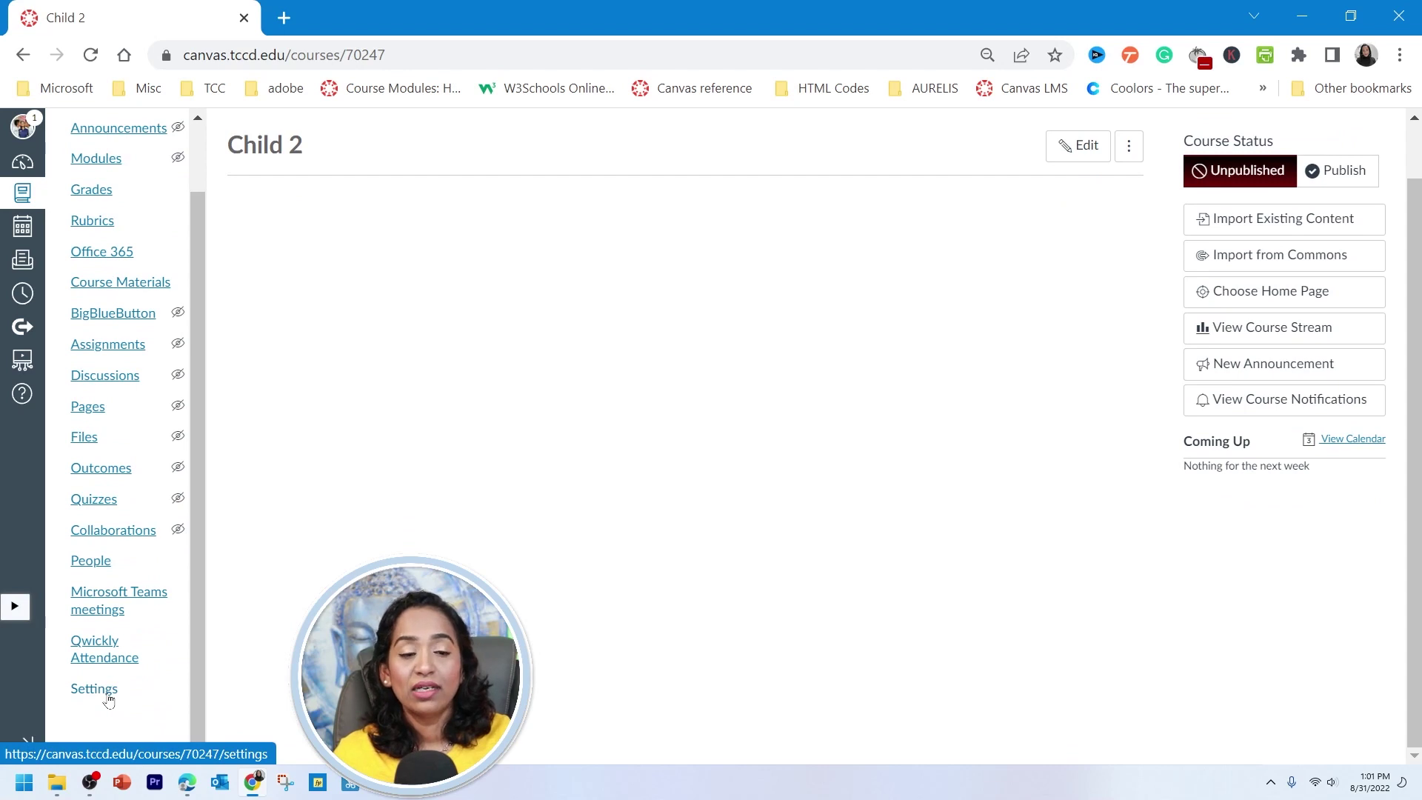
click(109, 701)
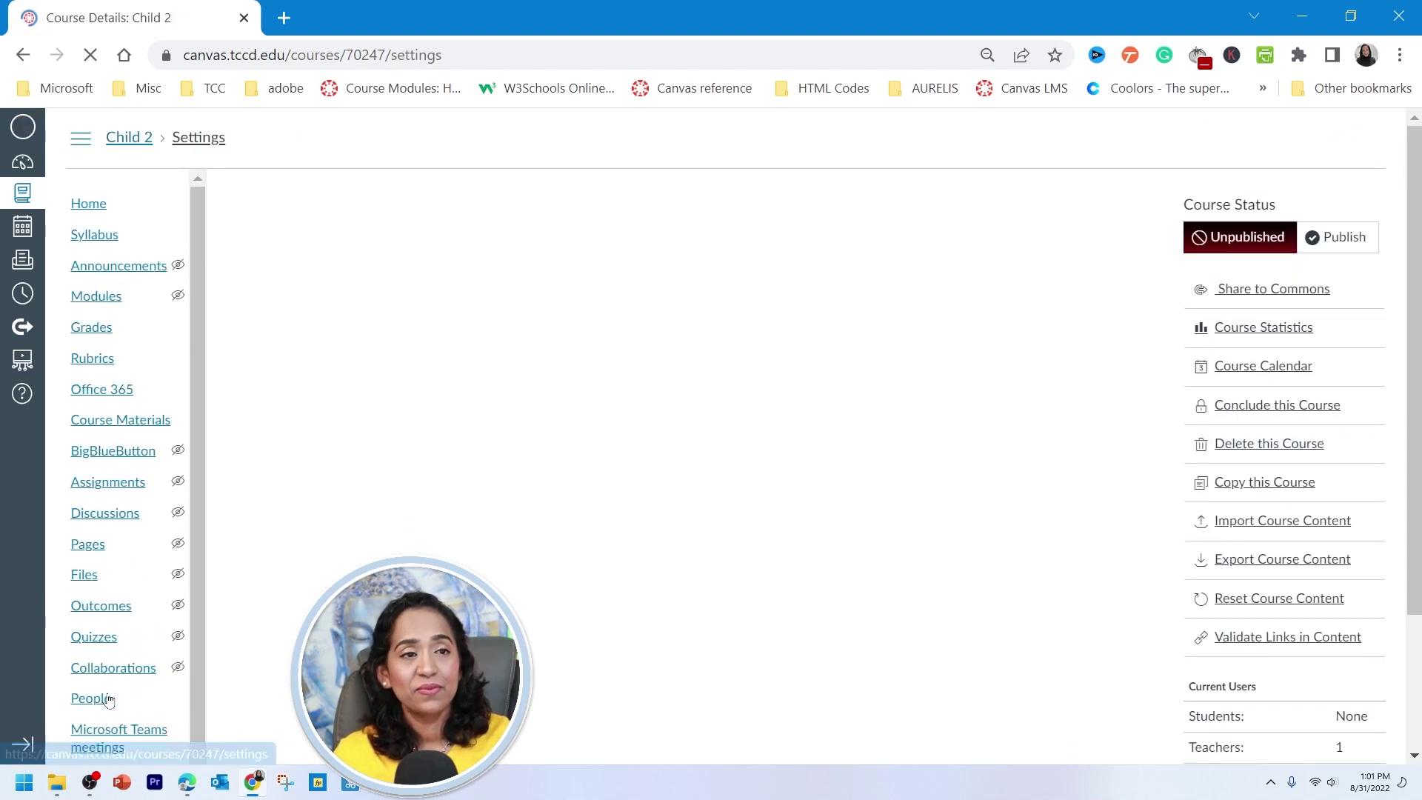
click(366, 207)
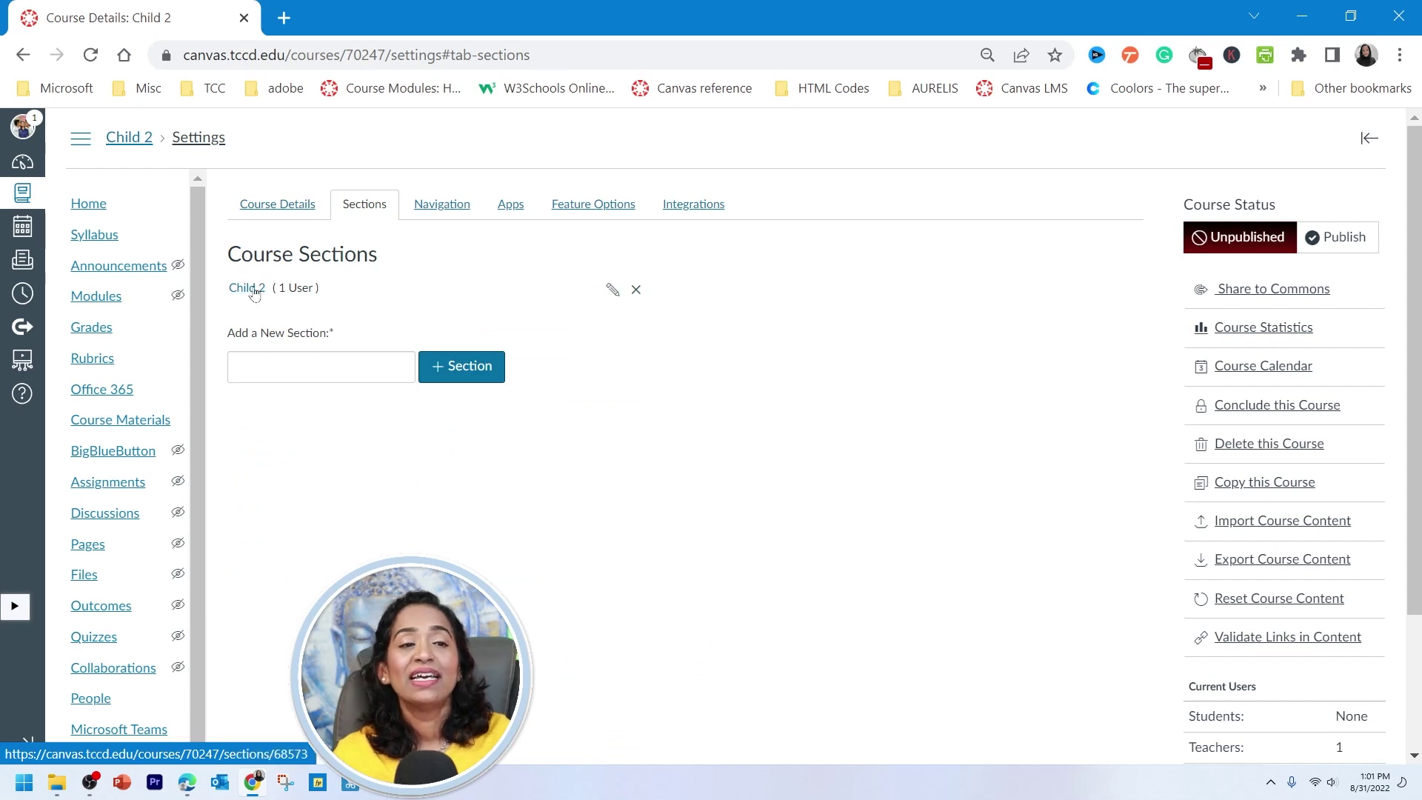
click(247, 288)
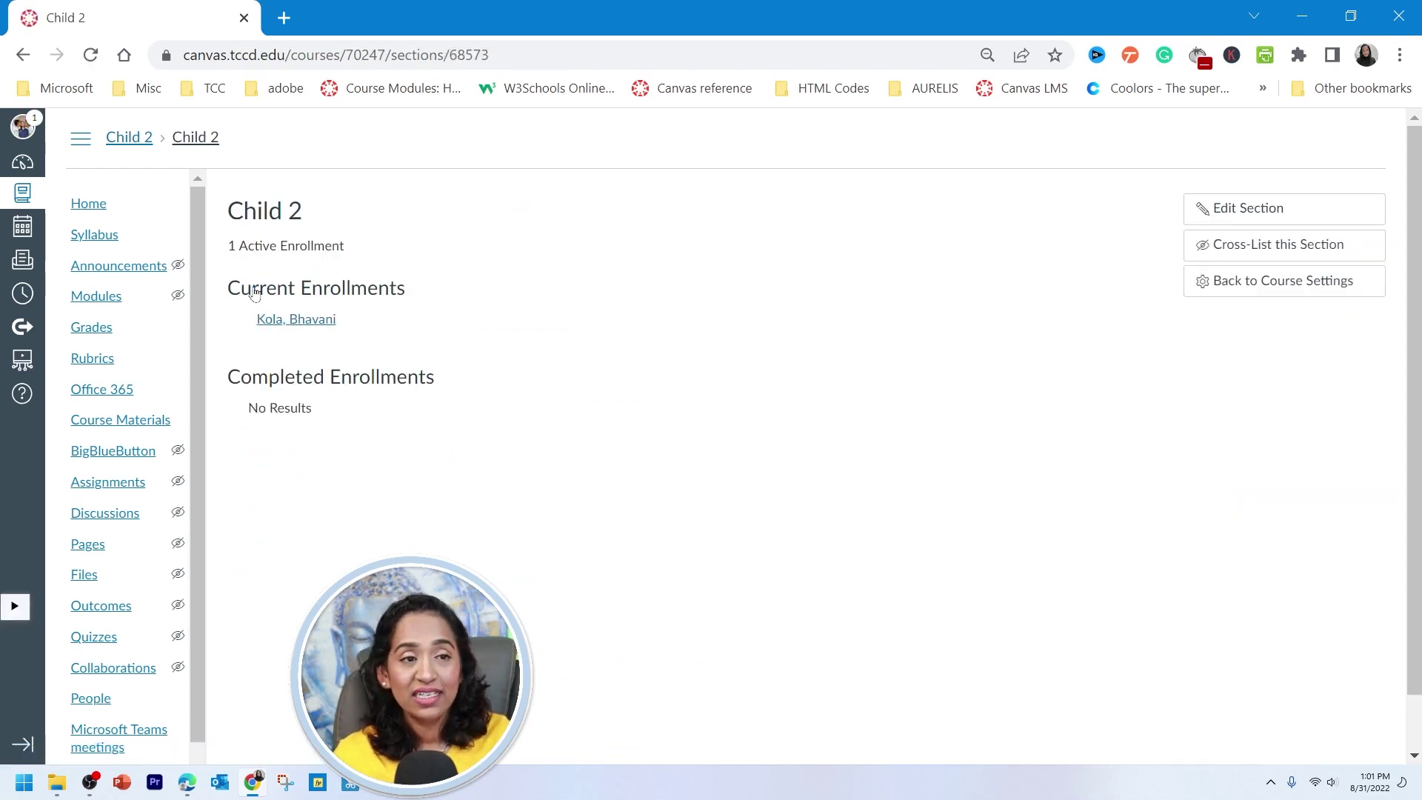
Step: Cross-list the Child 2 section into the Parent 1 course using course ID 70248
click(1251, 246)
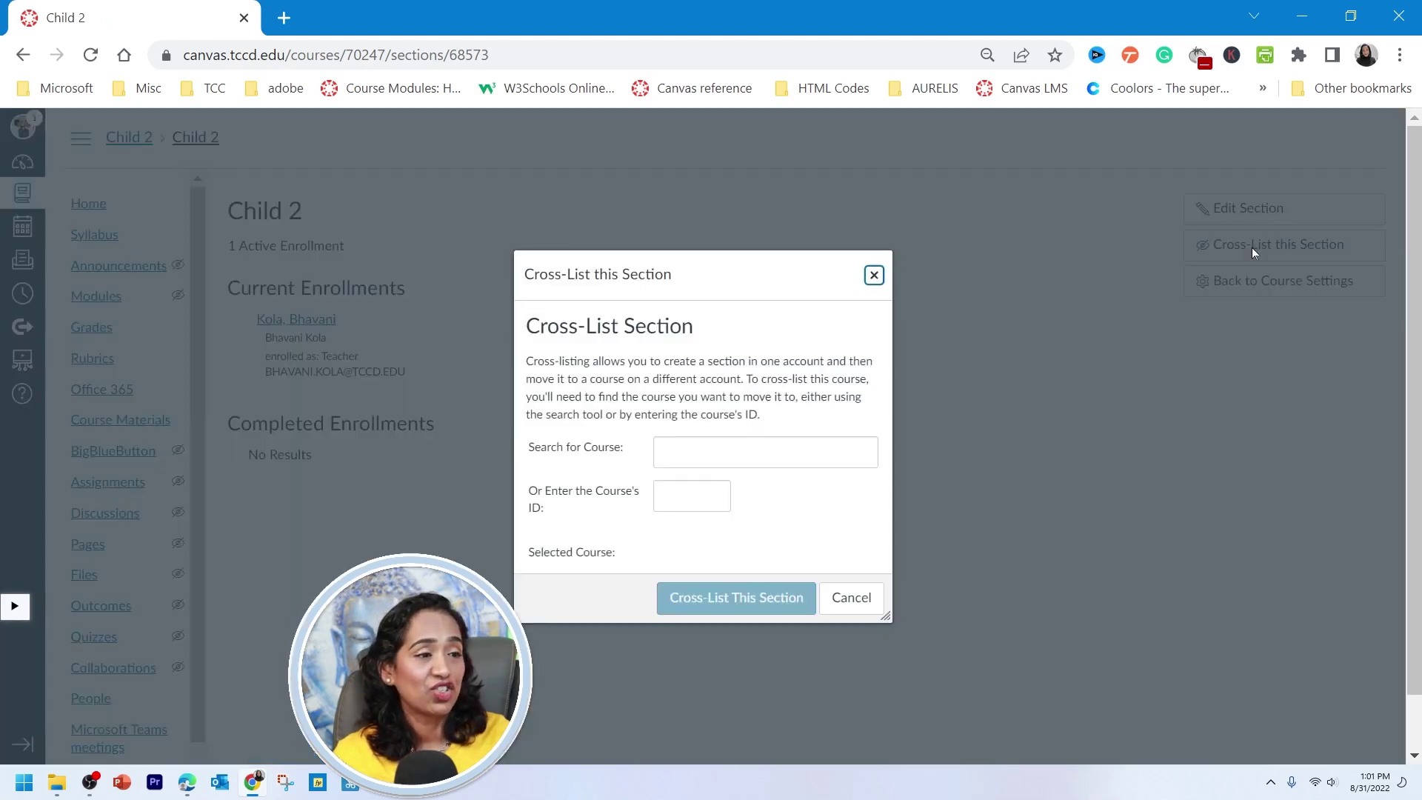
click(691, 495)
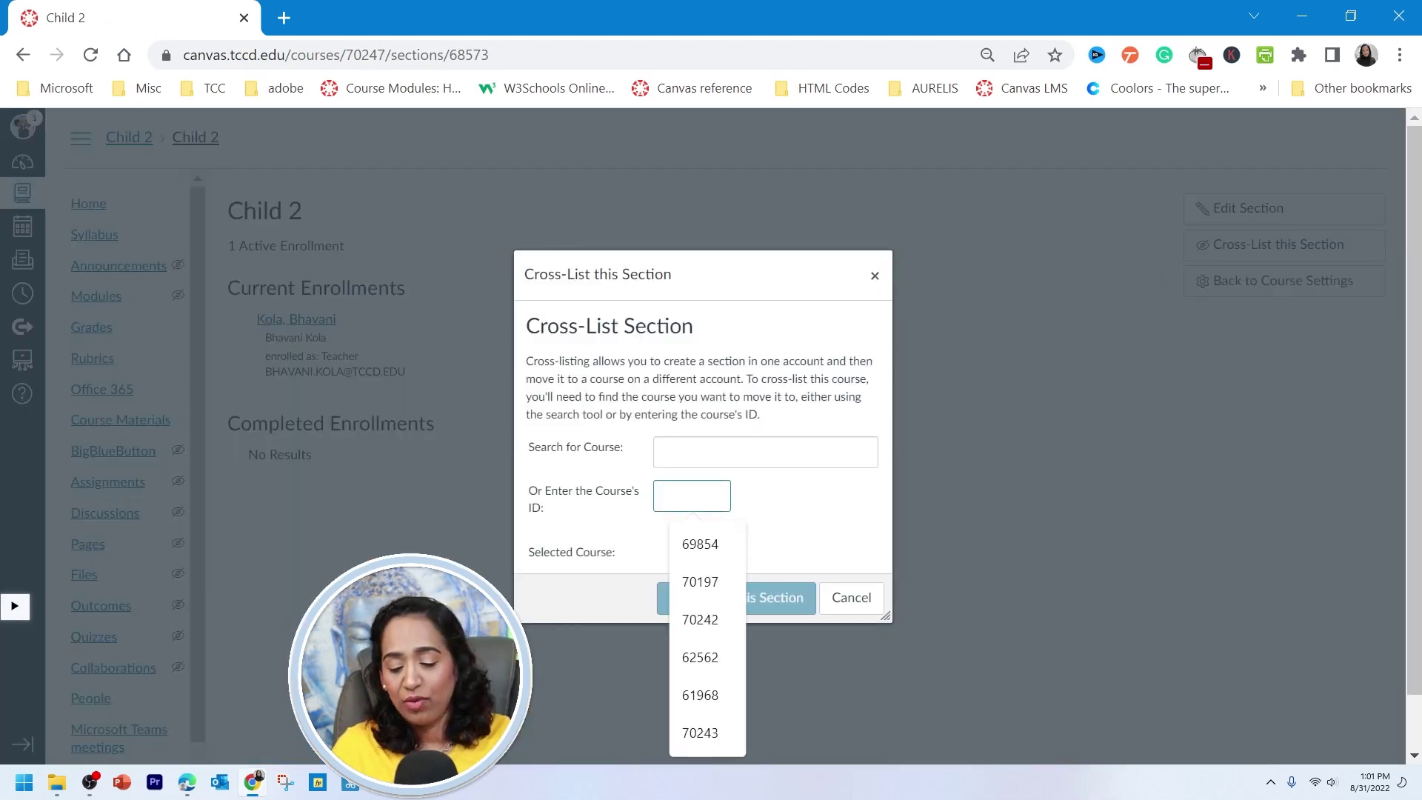
text(70248)
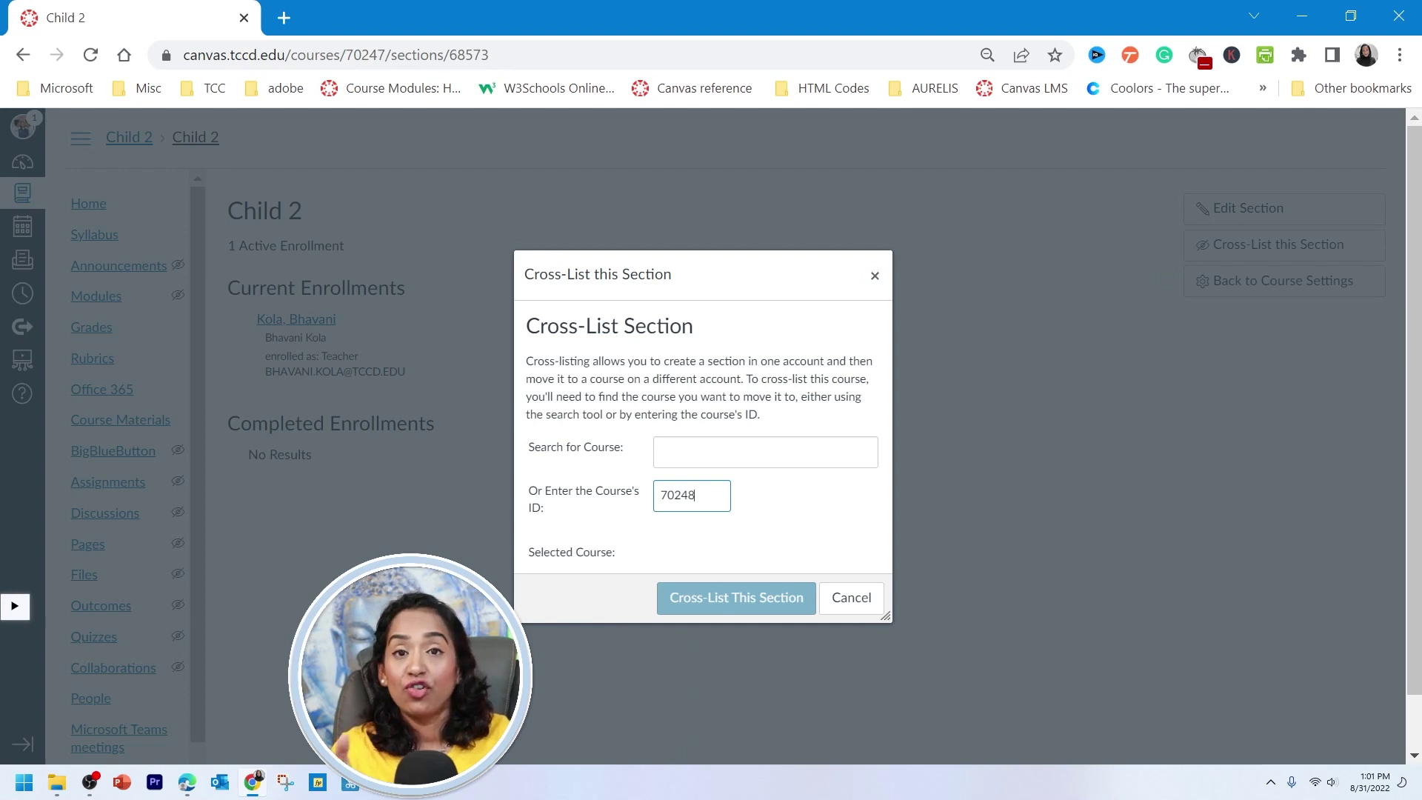
click(794, 506)
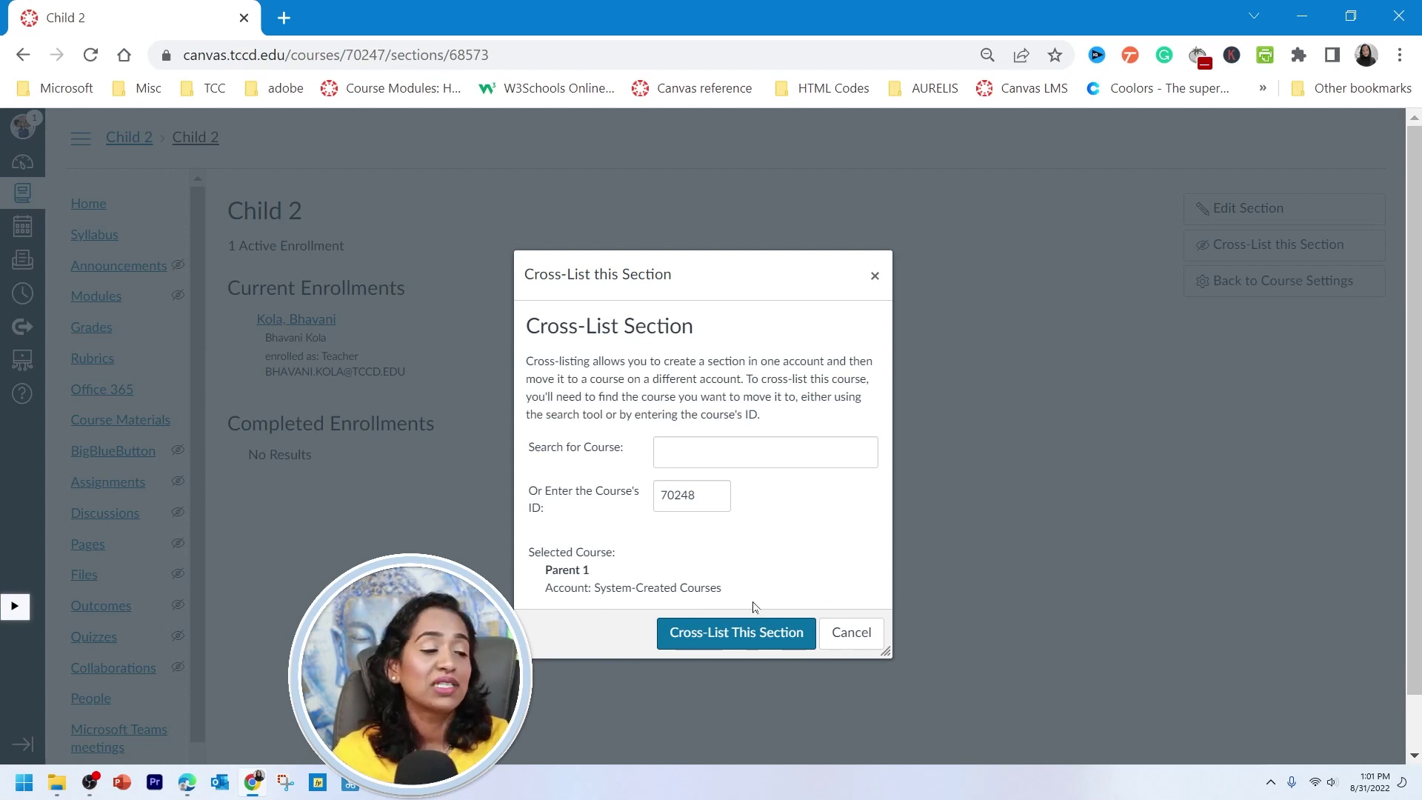
click(768, 639)
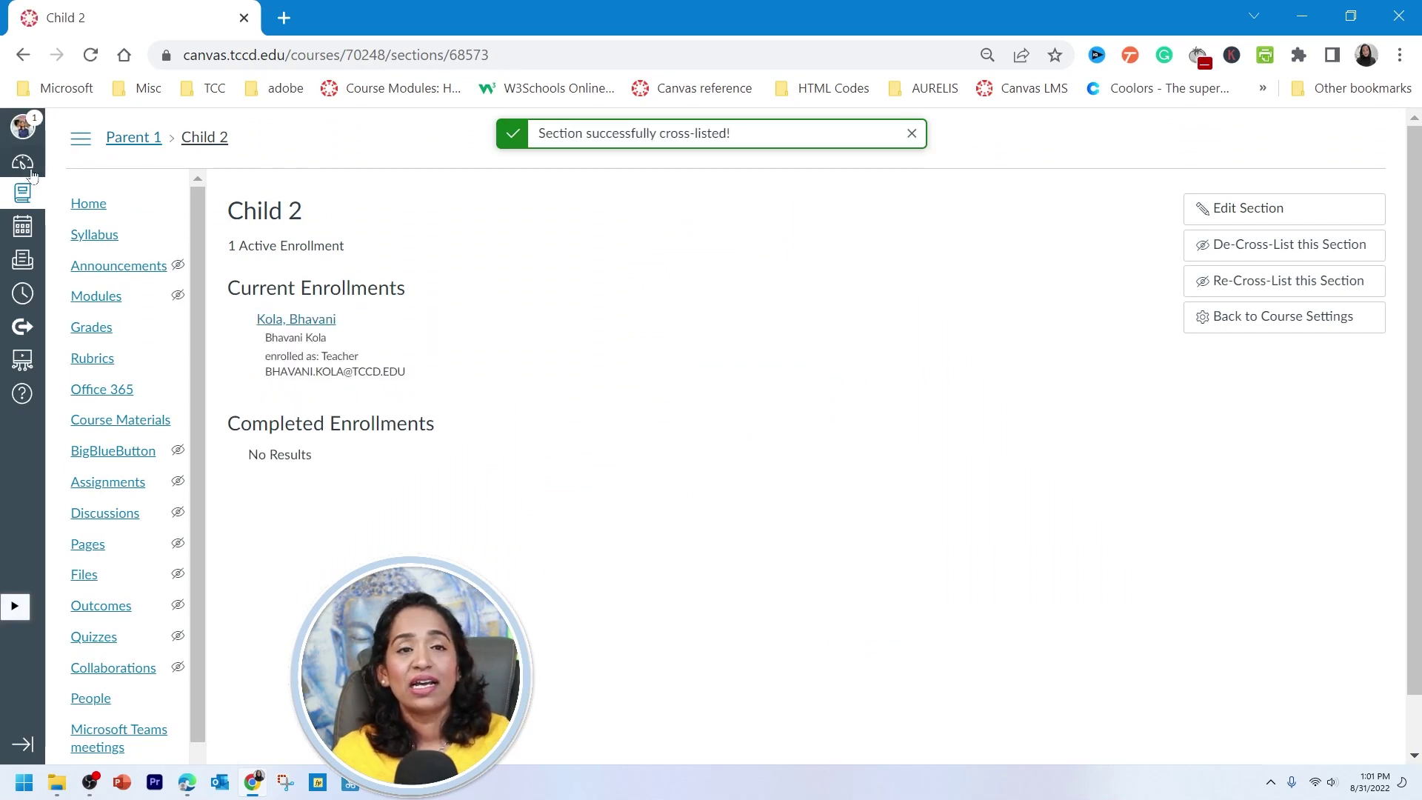
Step: Go back to the dashboard, reopen Parent 1 and check its course sections for the cross-listed Child 2
click(24, 164)
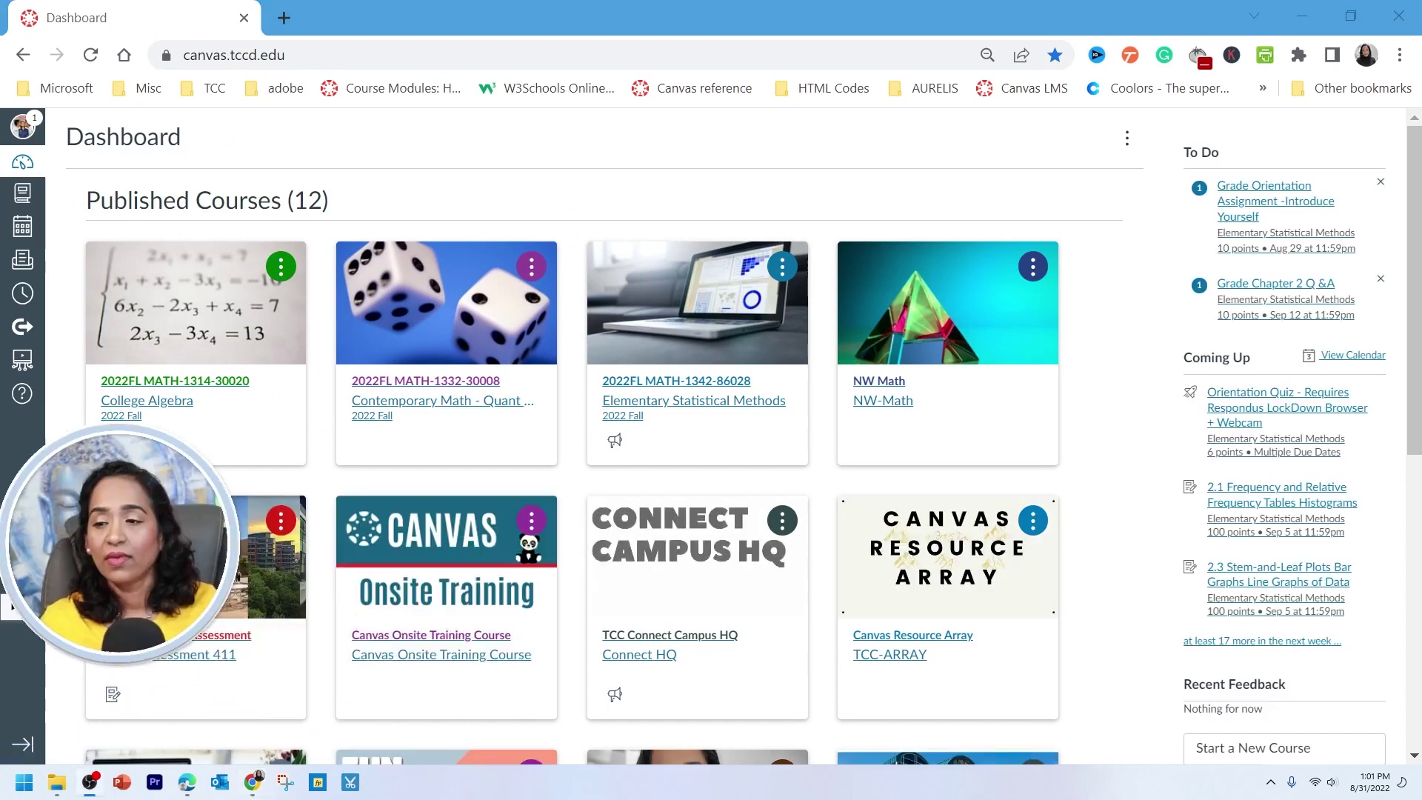
scroll(974, 460, down, 8)
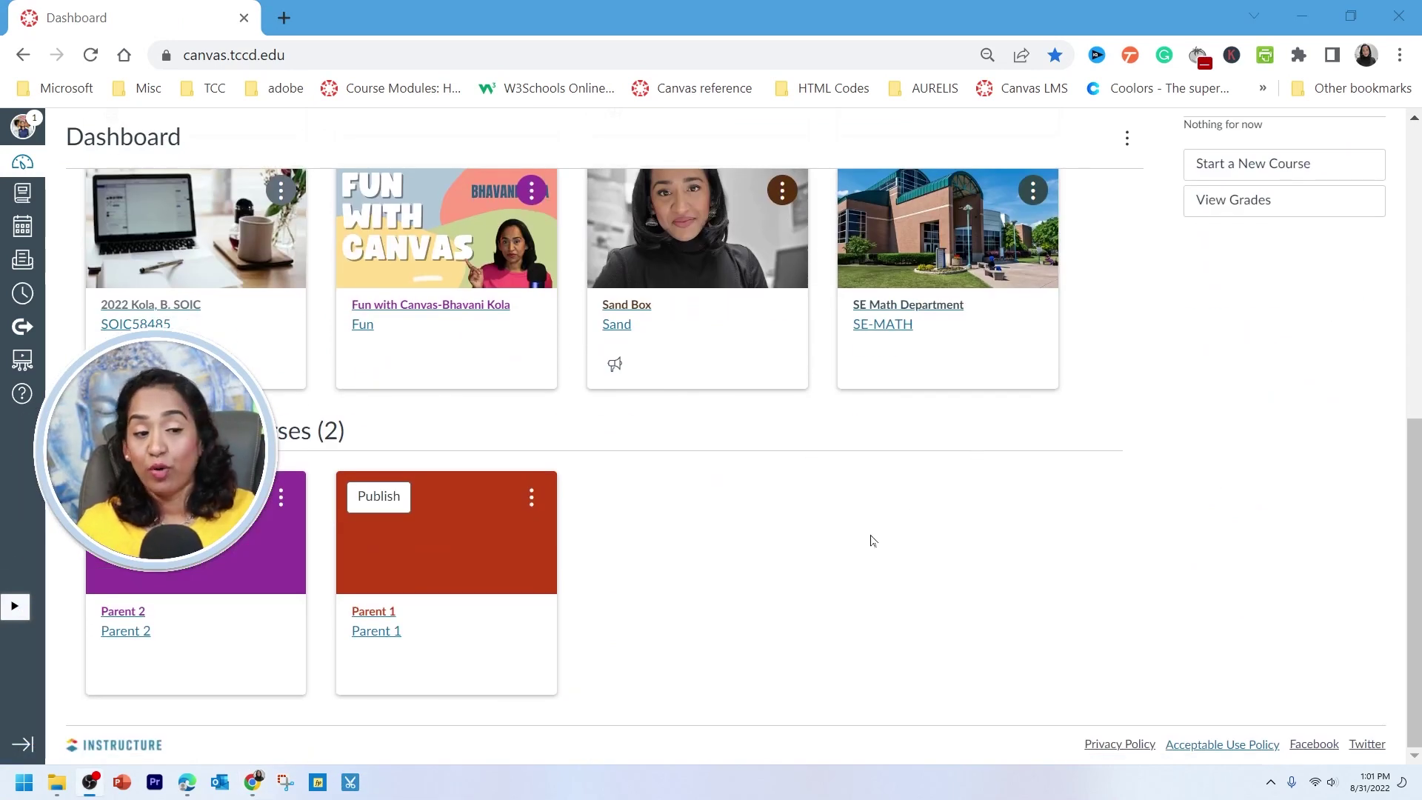
click(433, 563)
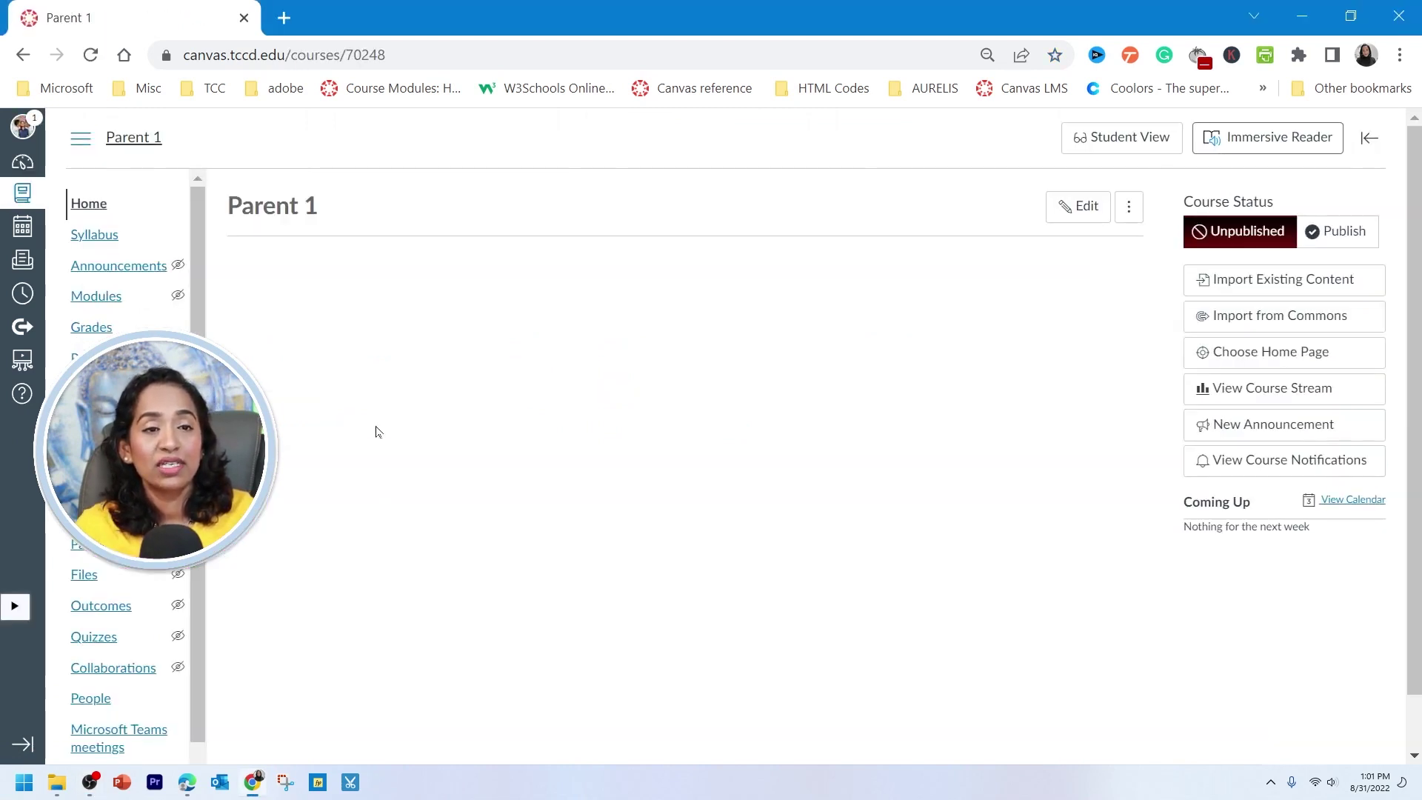
scroll(96, 386, down, 2)
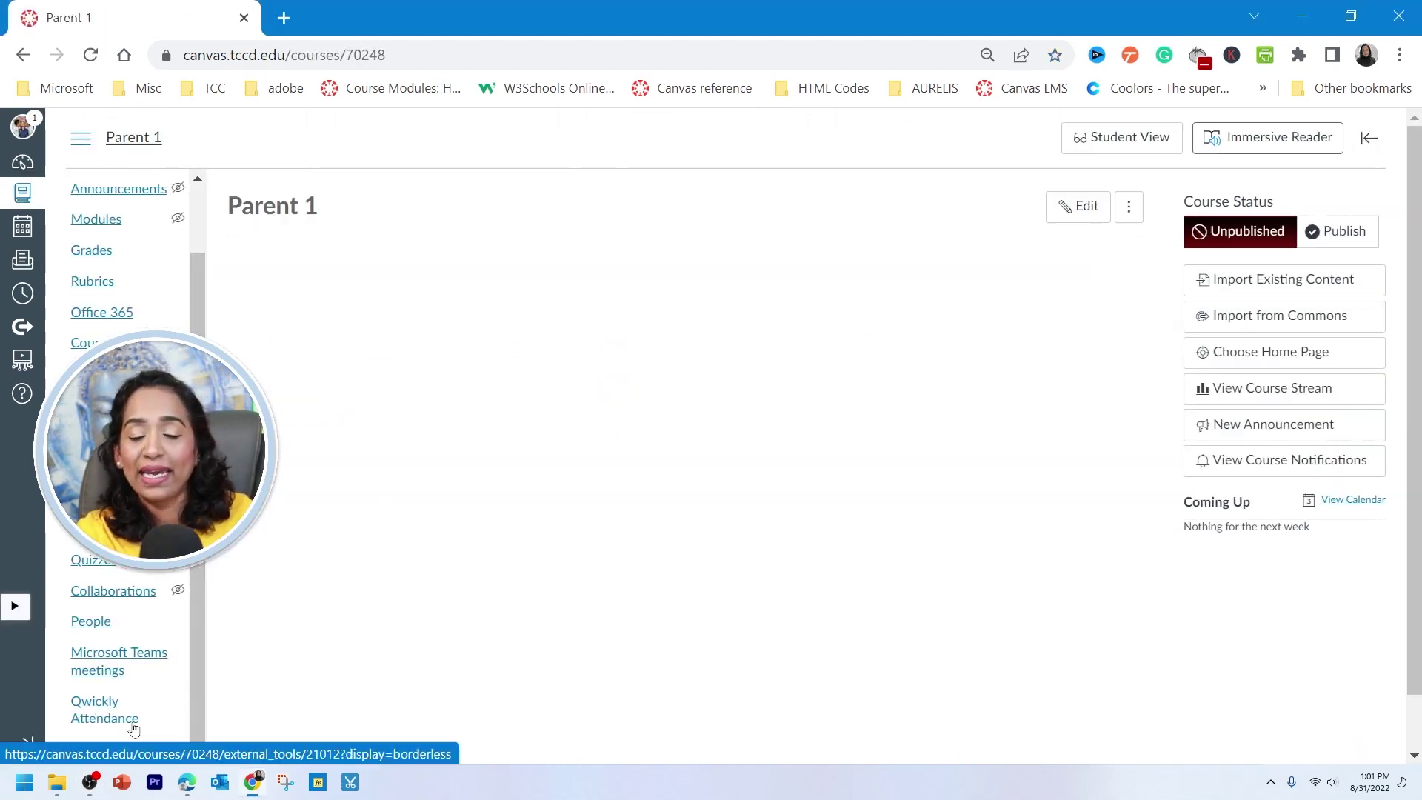
click(115, 747)
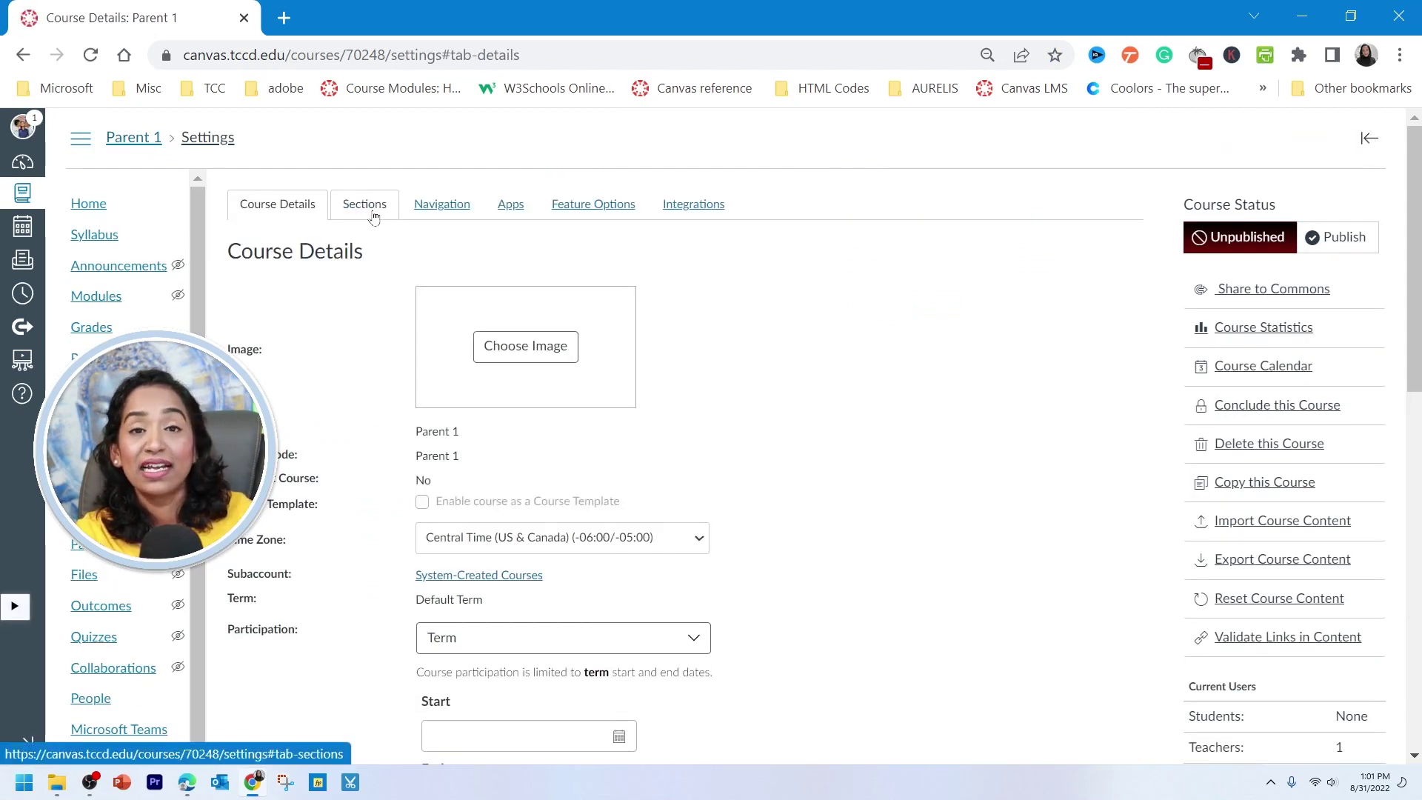
click(374, 216)
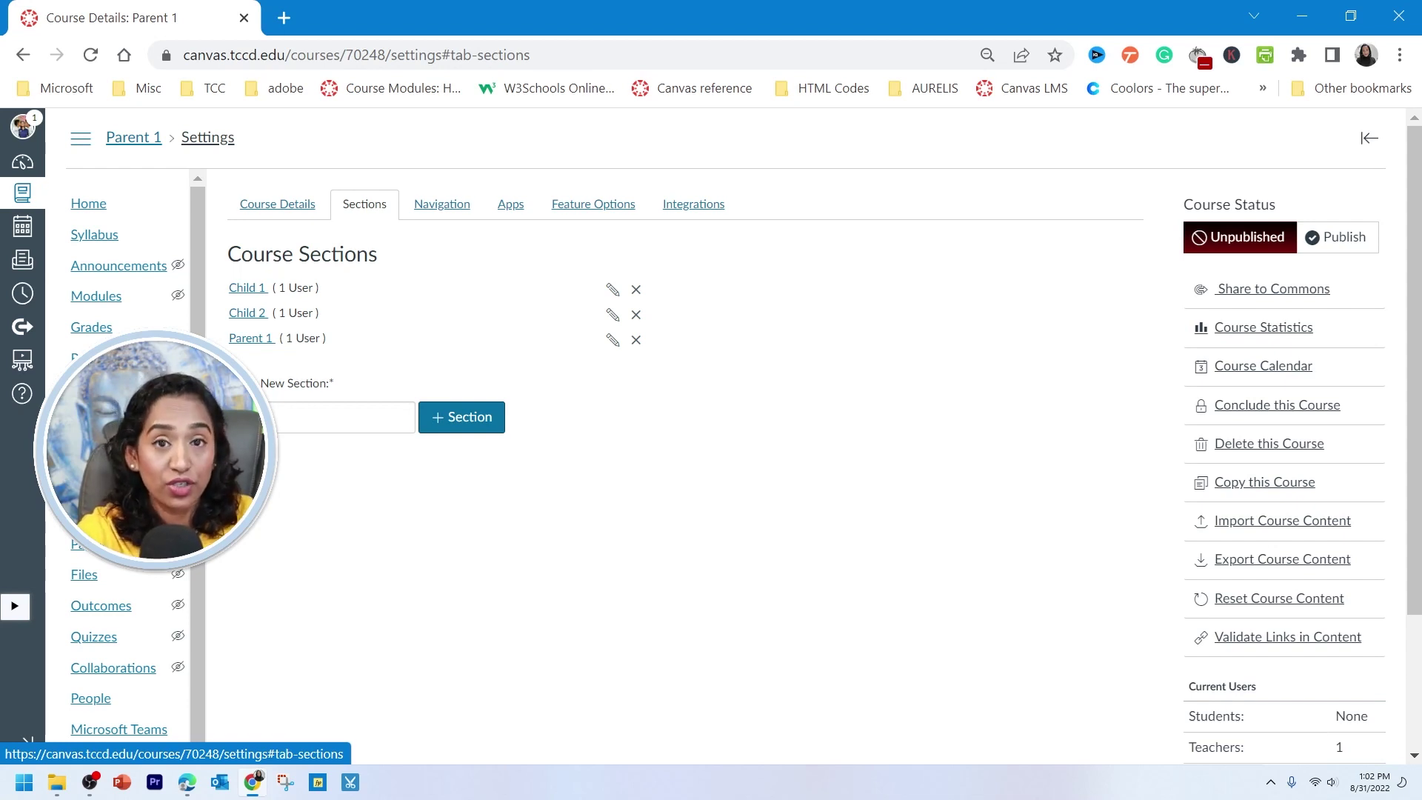
click(242, 314)
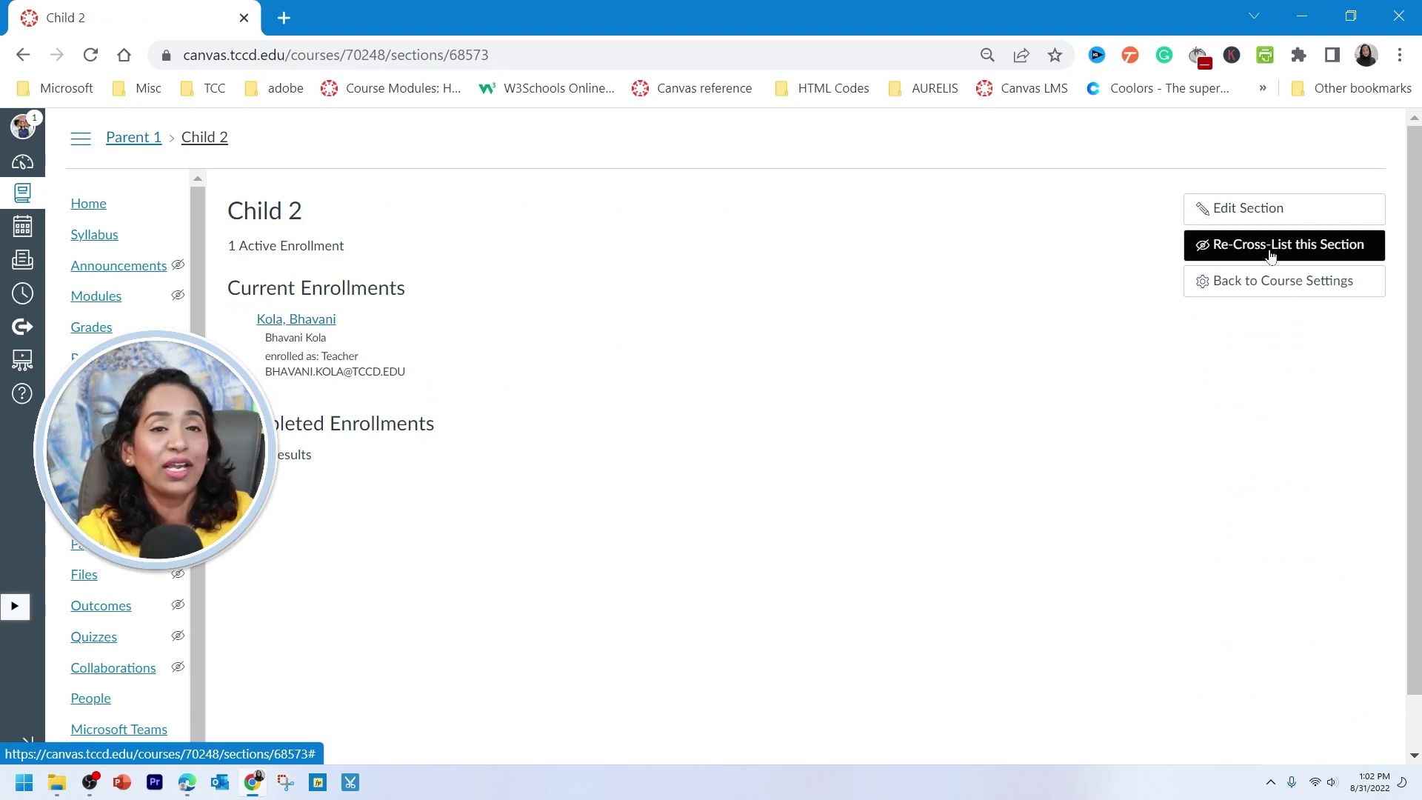
click(1270, 255)
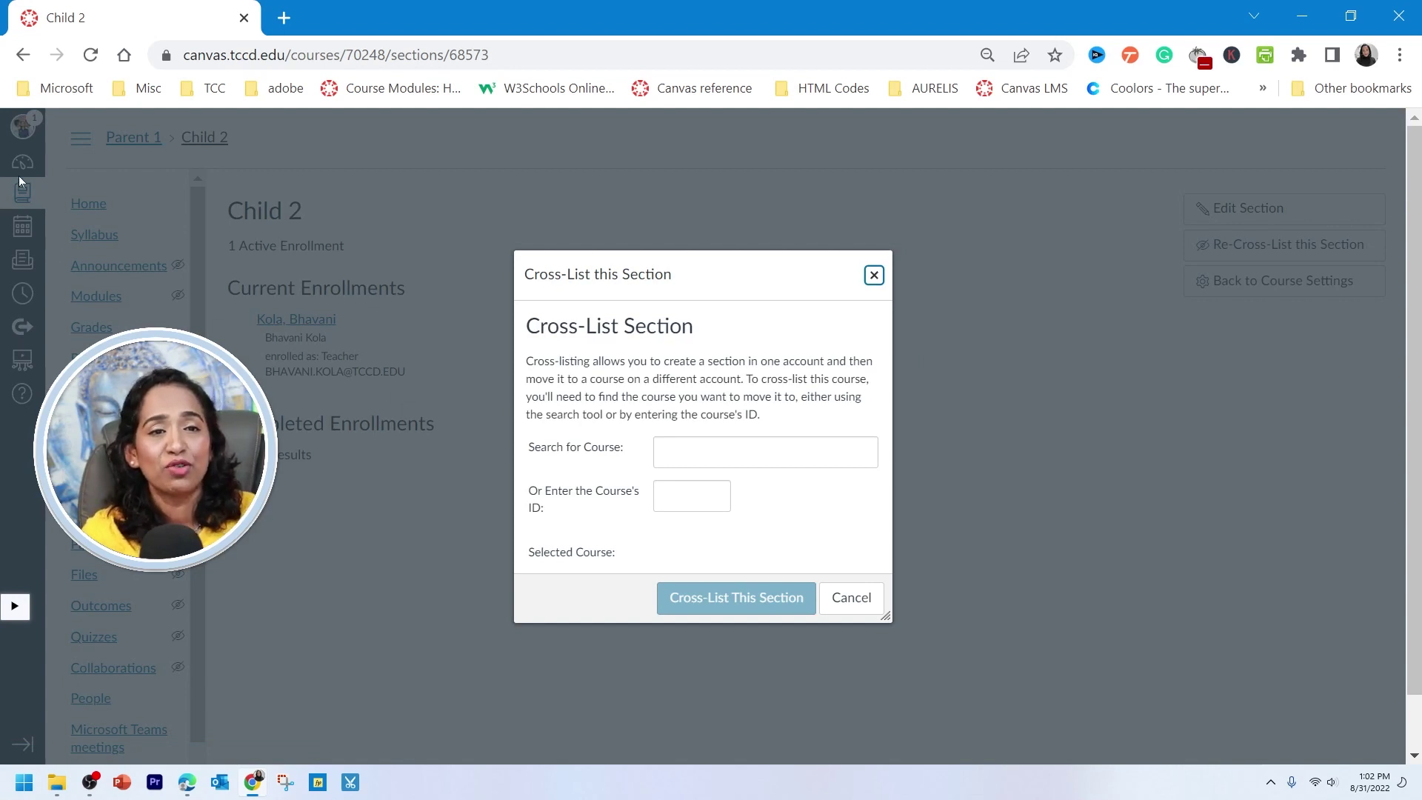
key(Return)
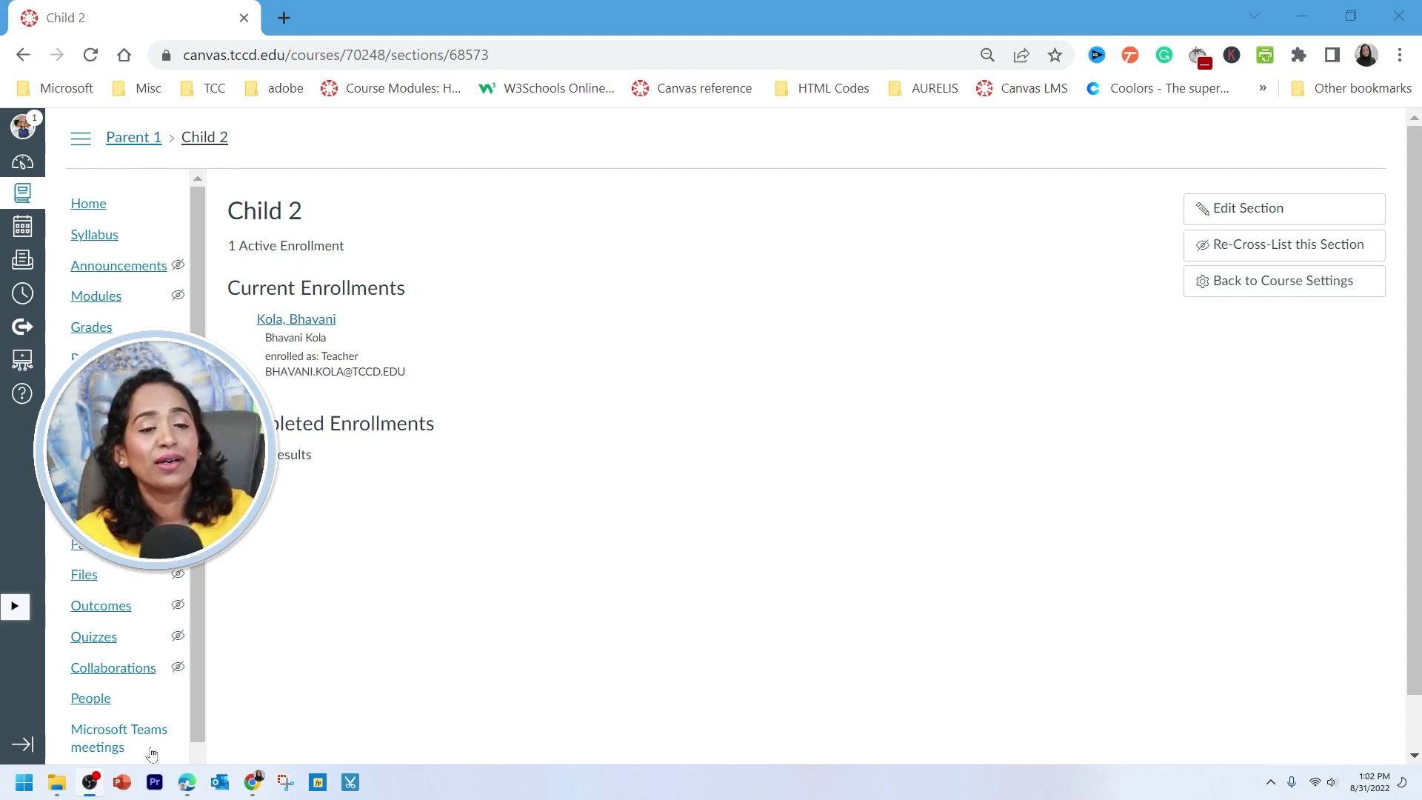
Step: Open the Child 2 section's page from the sections in the Parent 1 course settings
scroll(181, 651, down, 2)
click(92, 742)
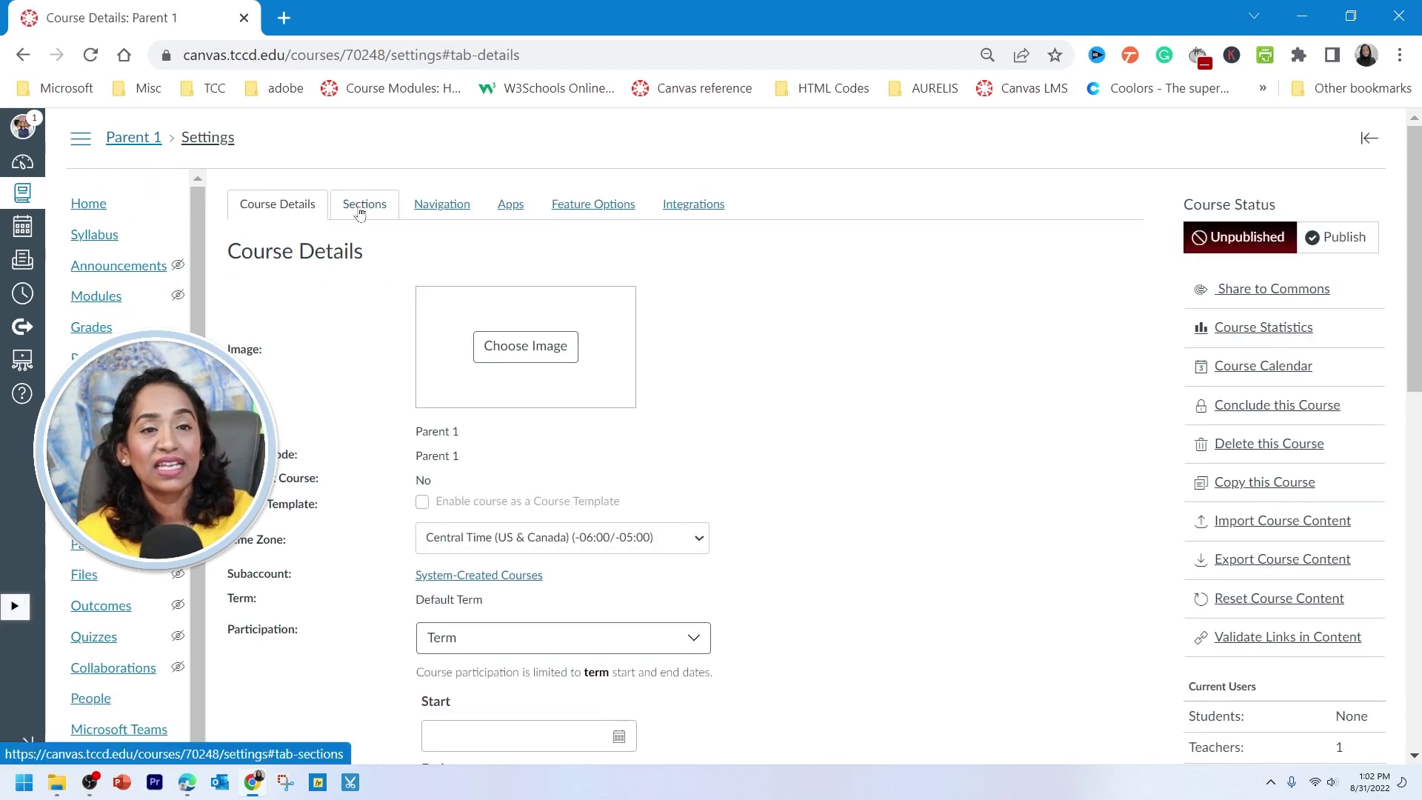
click(362, 203)
click(257, 317)
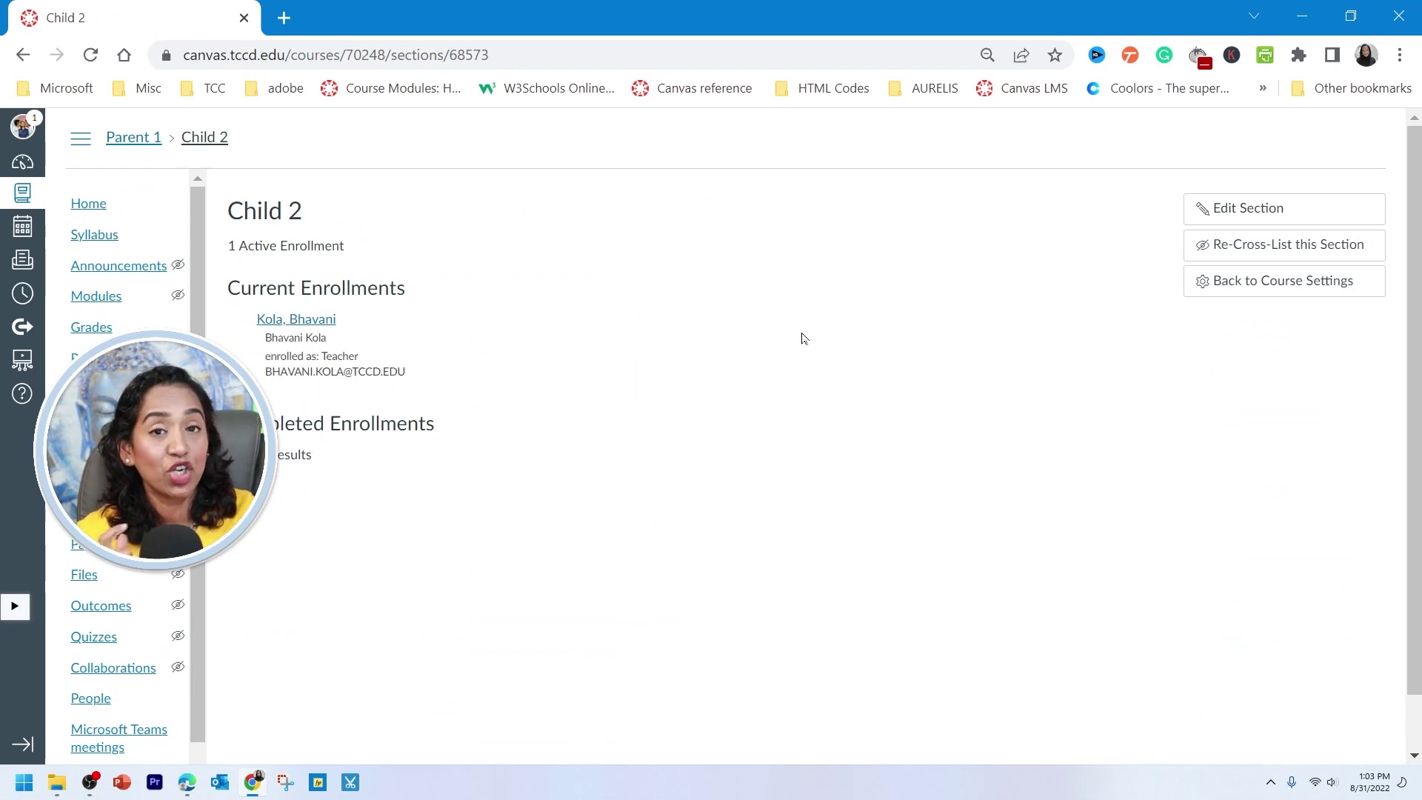
Step: Re-cross-list the Child 2 section into the Parent 2 course using course ID 70249
click(1295, 251)
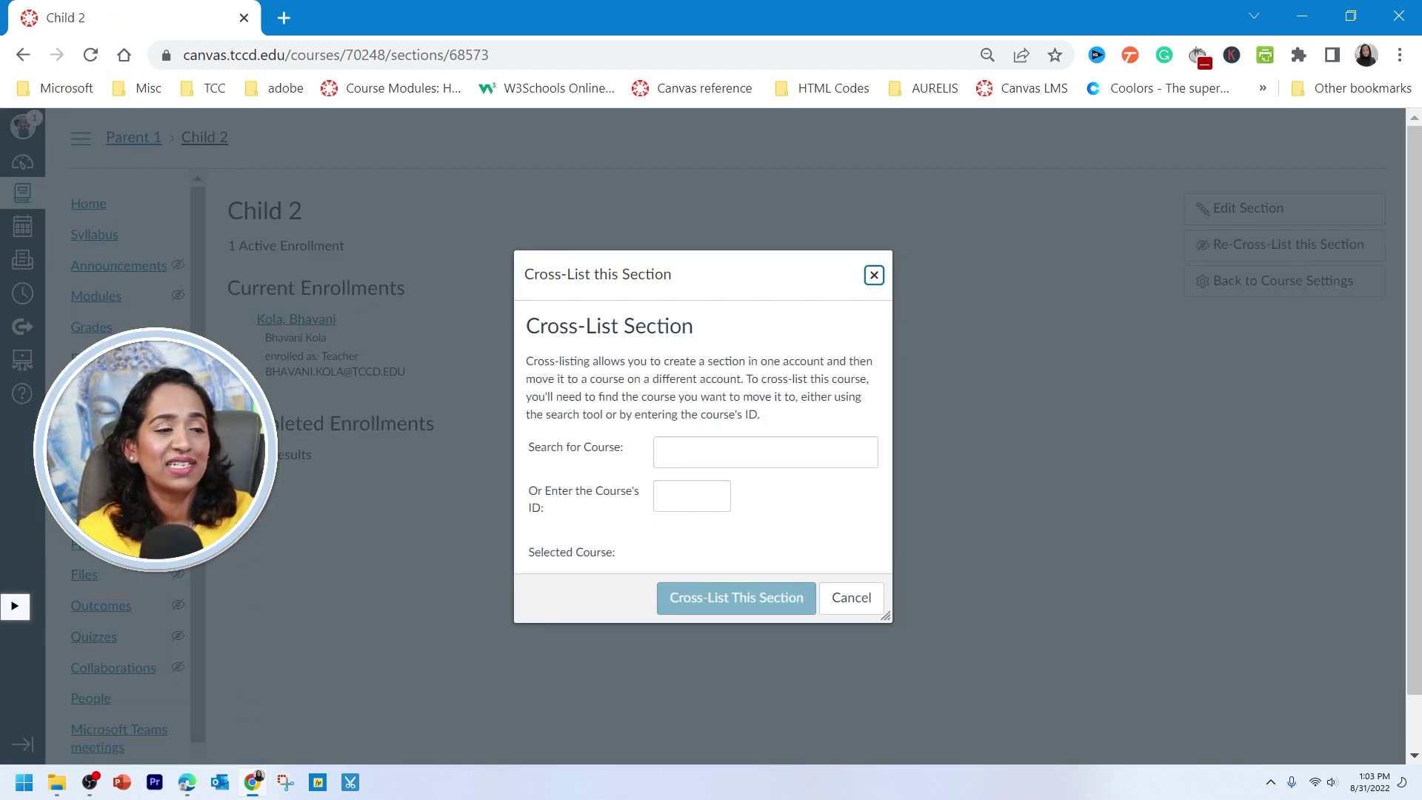
click(692, 495)
text(70249)
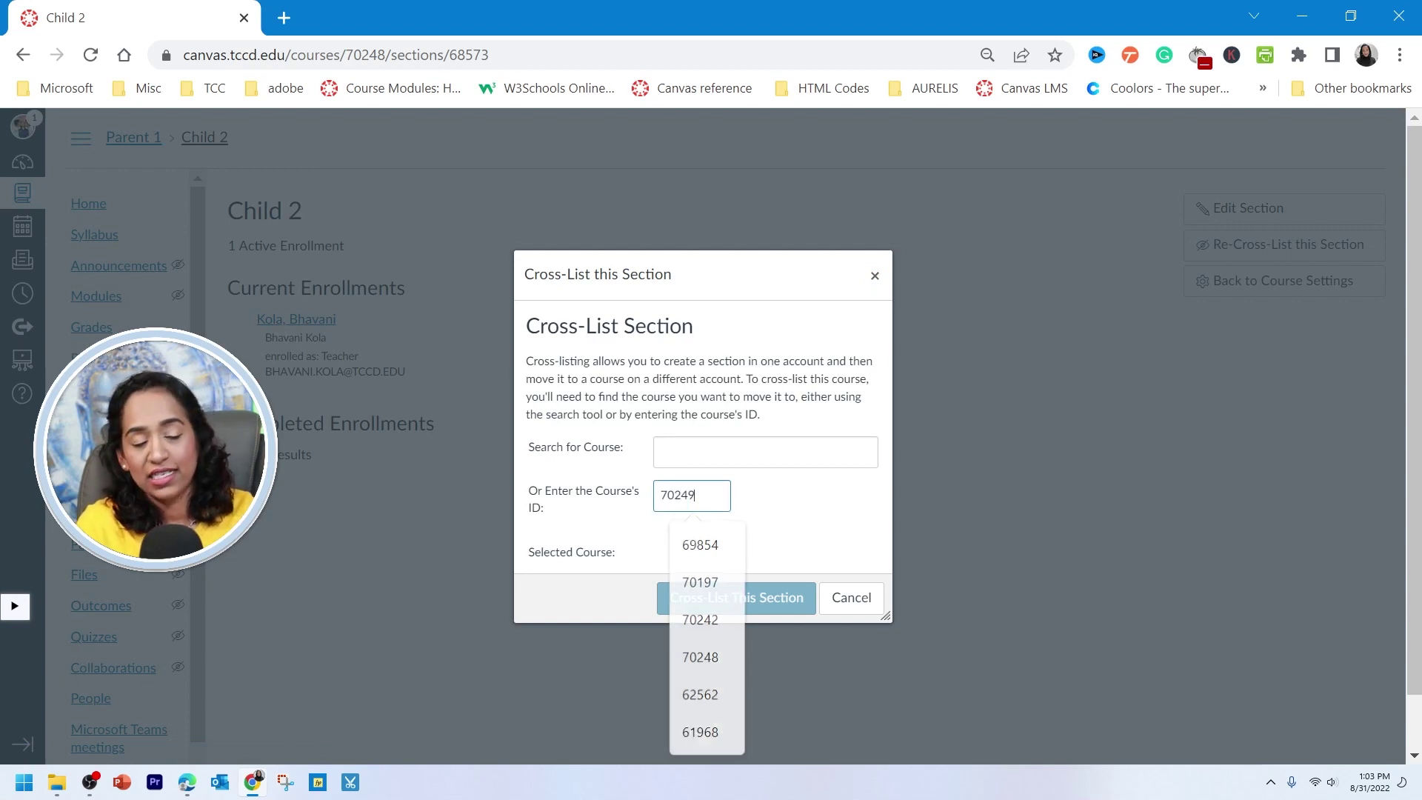
click(770, 524)
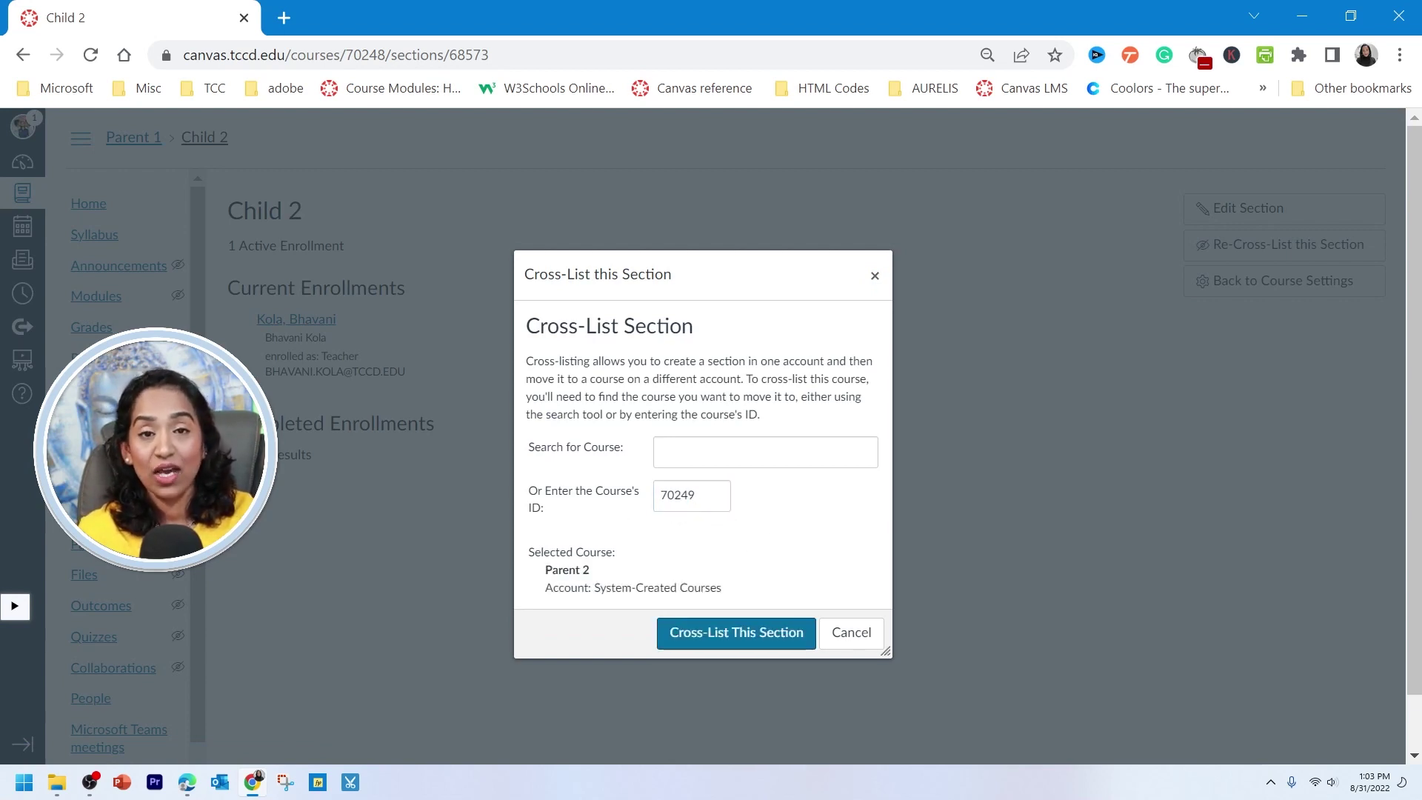
click(718, 633)
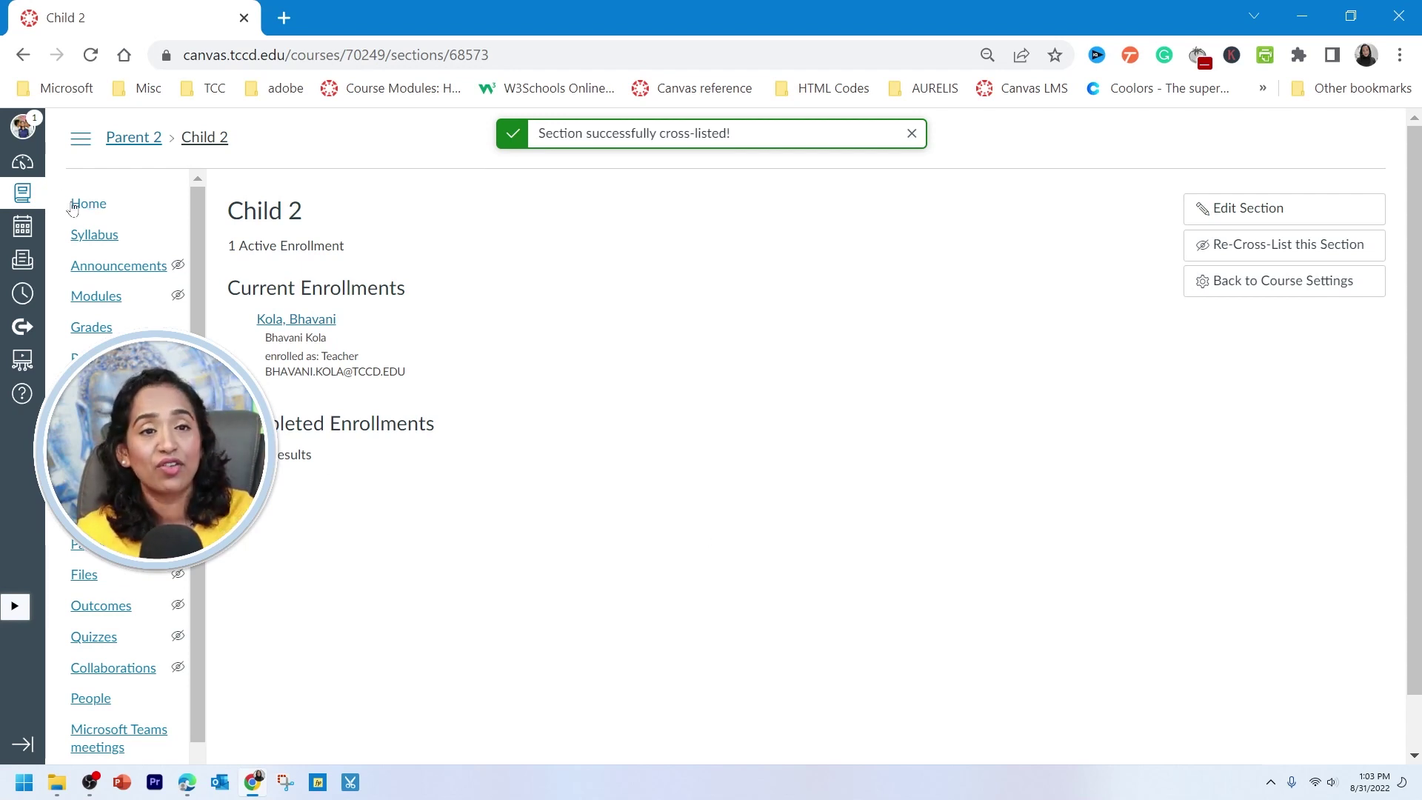
Step: Open the unpublished Parent 2 course from the dashboard and view the sections in its course settings
click(22, 161)
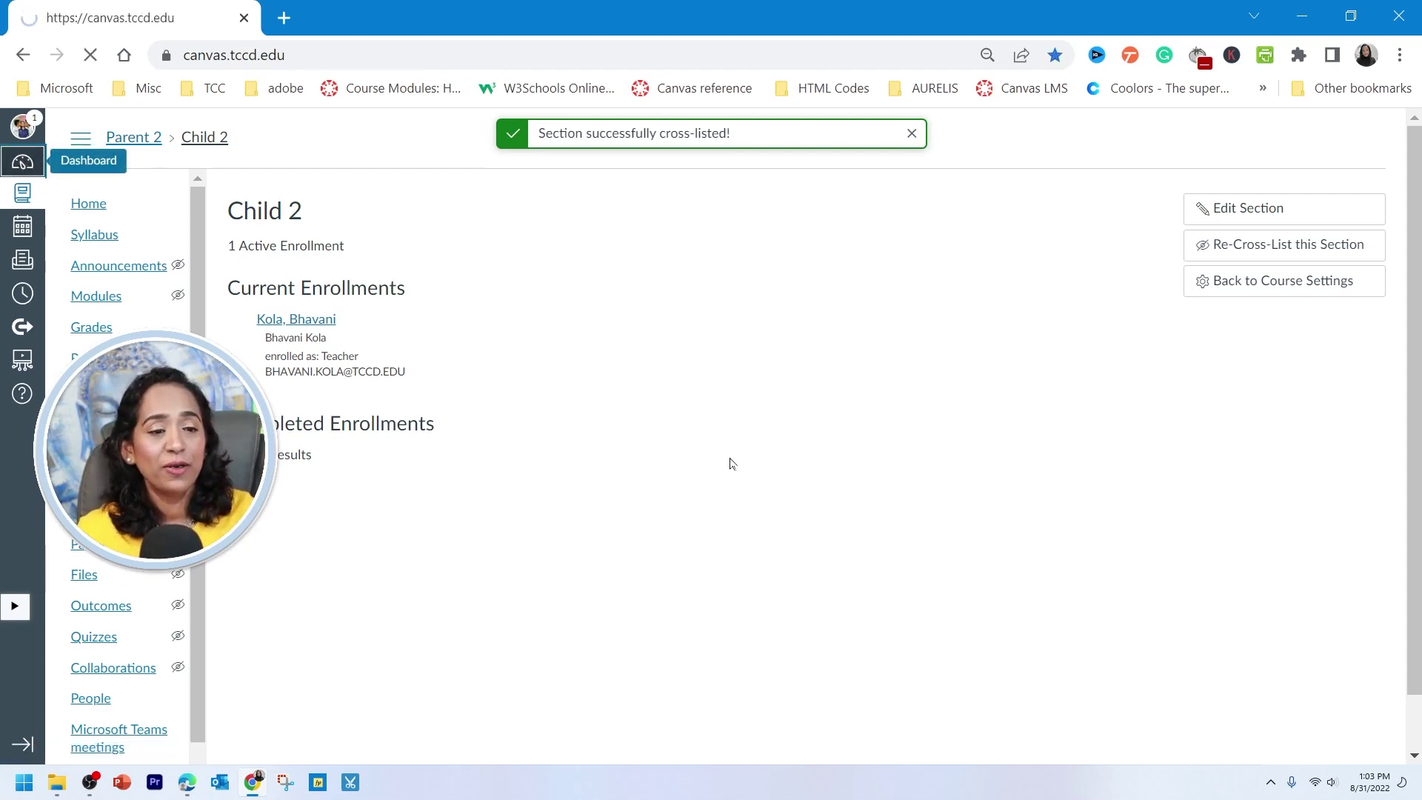
scroll(727, 463, down, 10)
scroll(780, 471, up, 1)
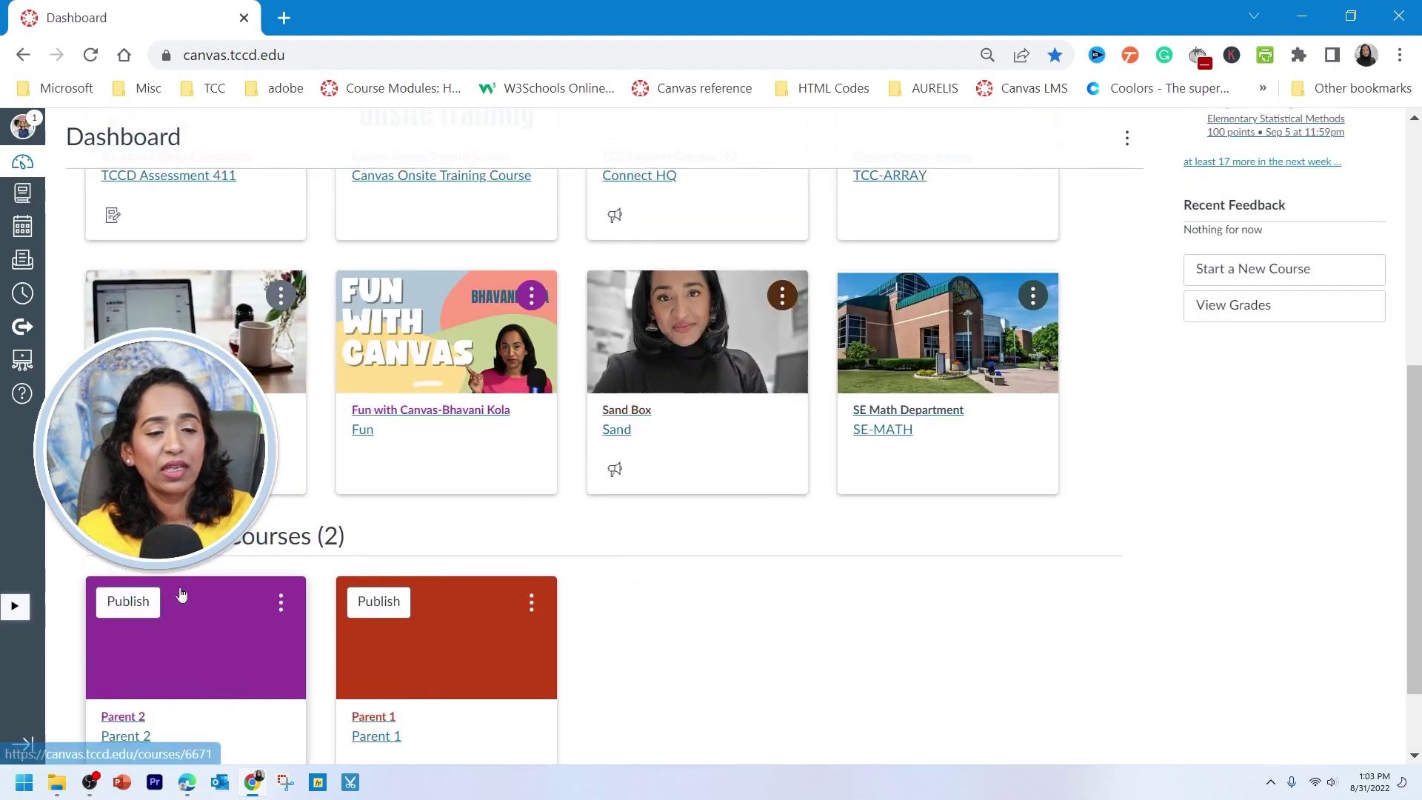
click(271, 645)
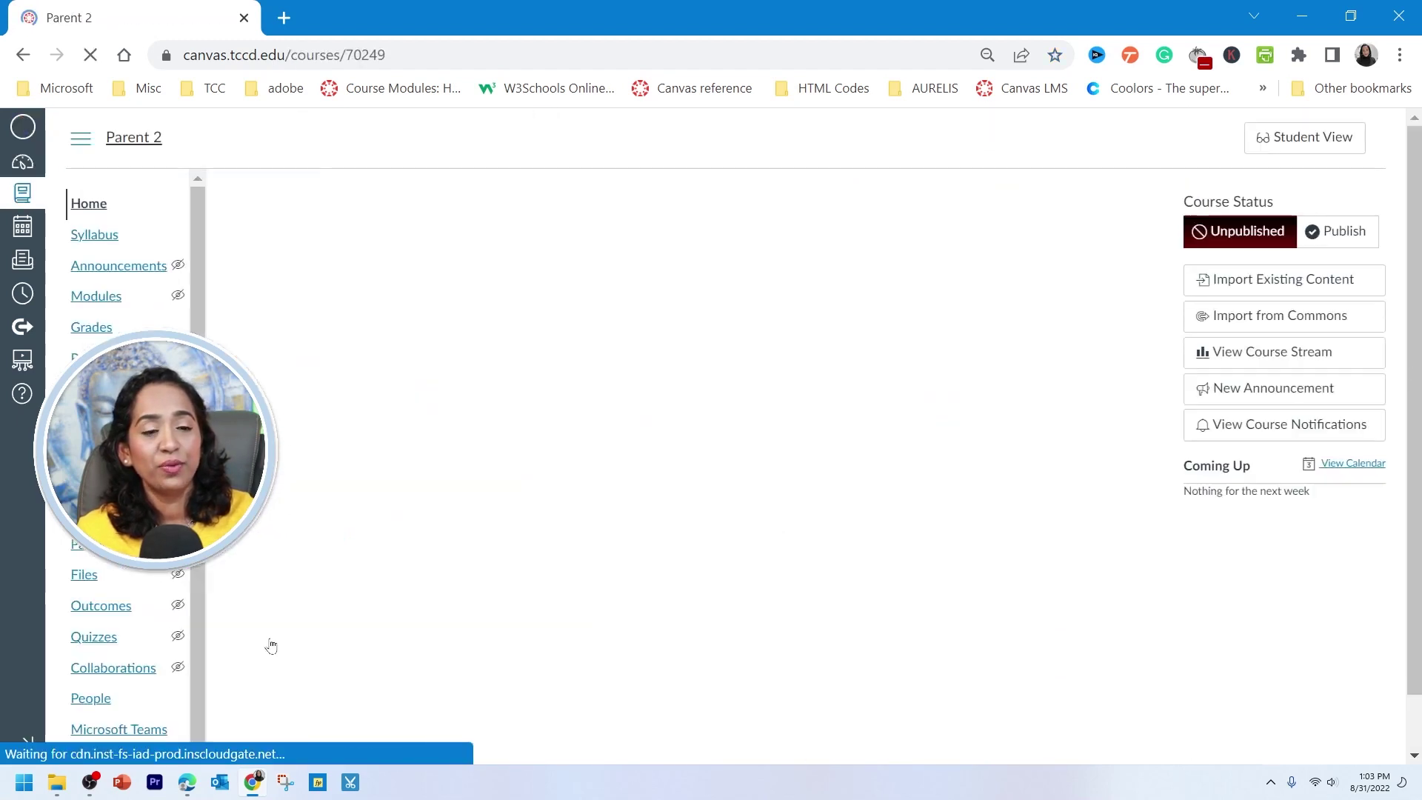
scroll(118, 651, down, 5)
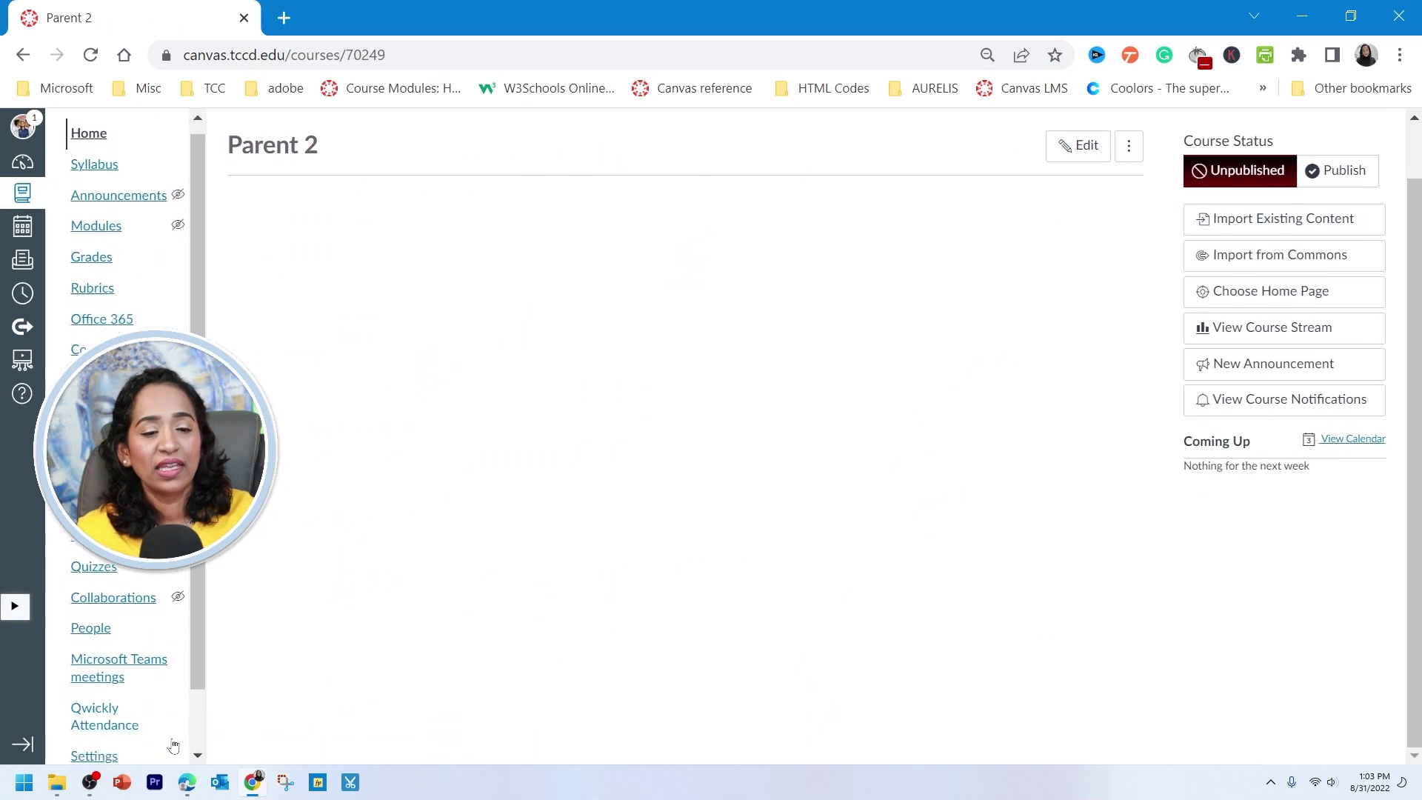
click(109, 696)
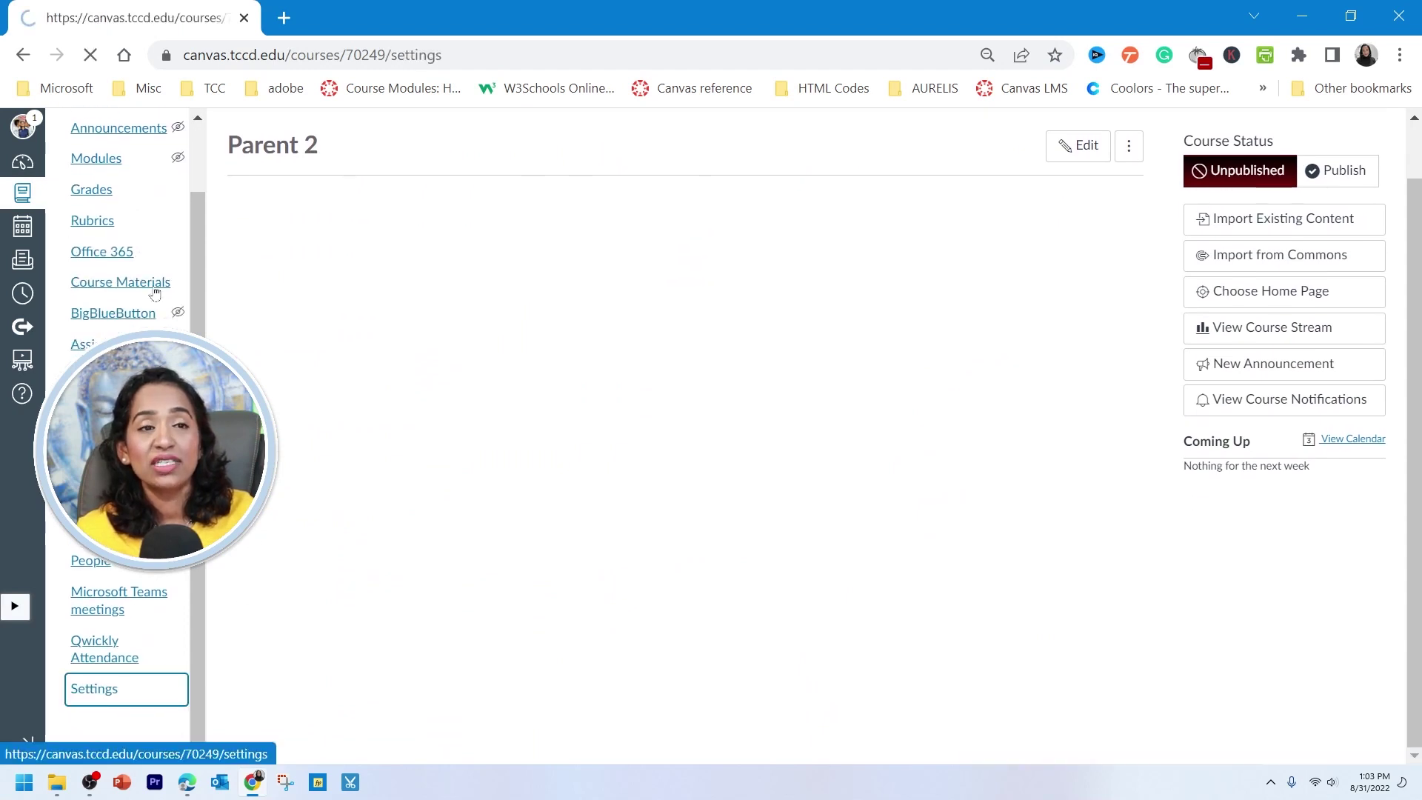
click(365, 203)
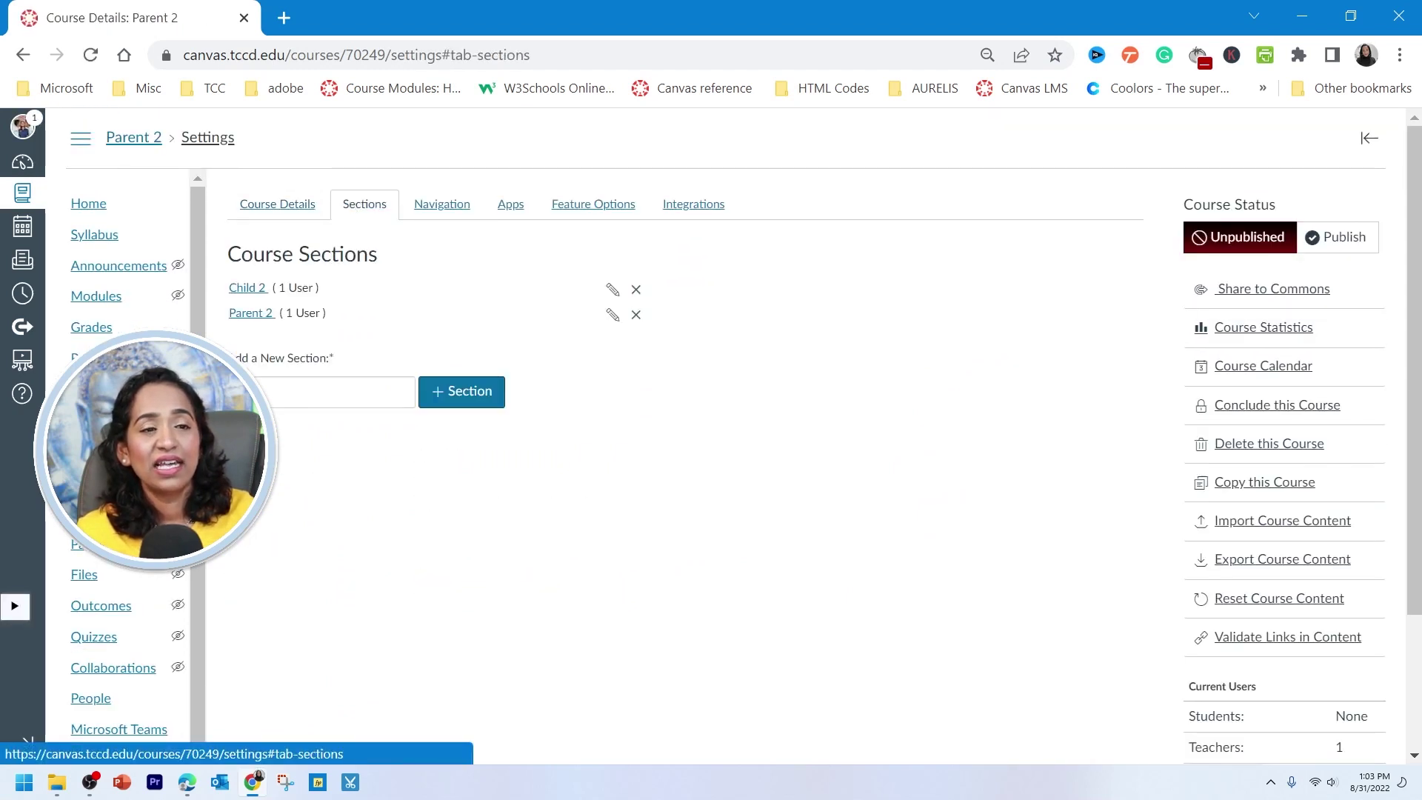